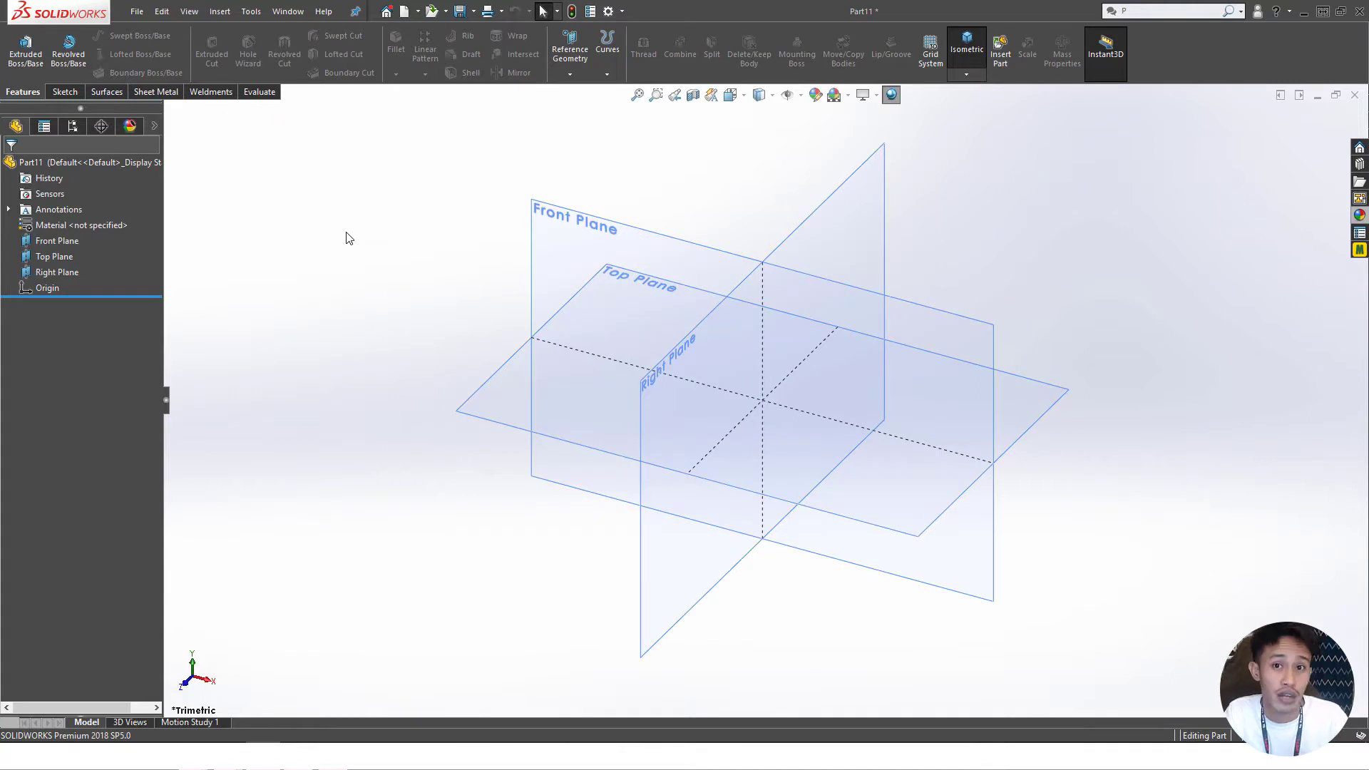
click(188, 11)
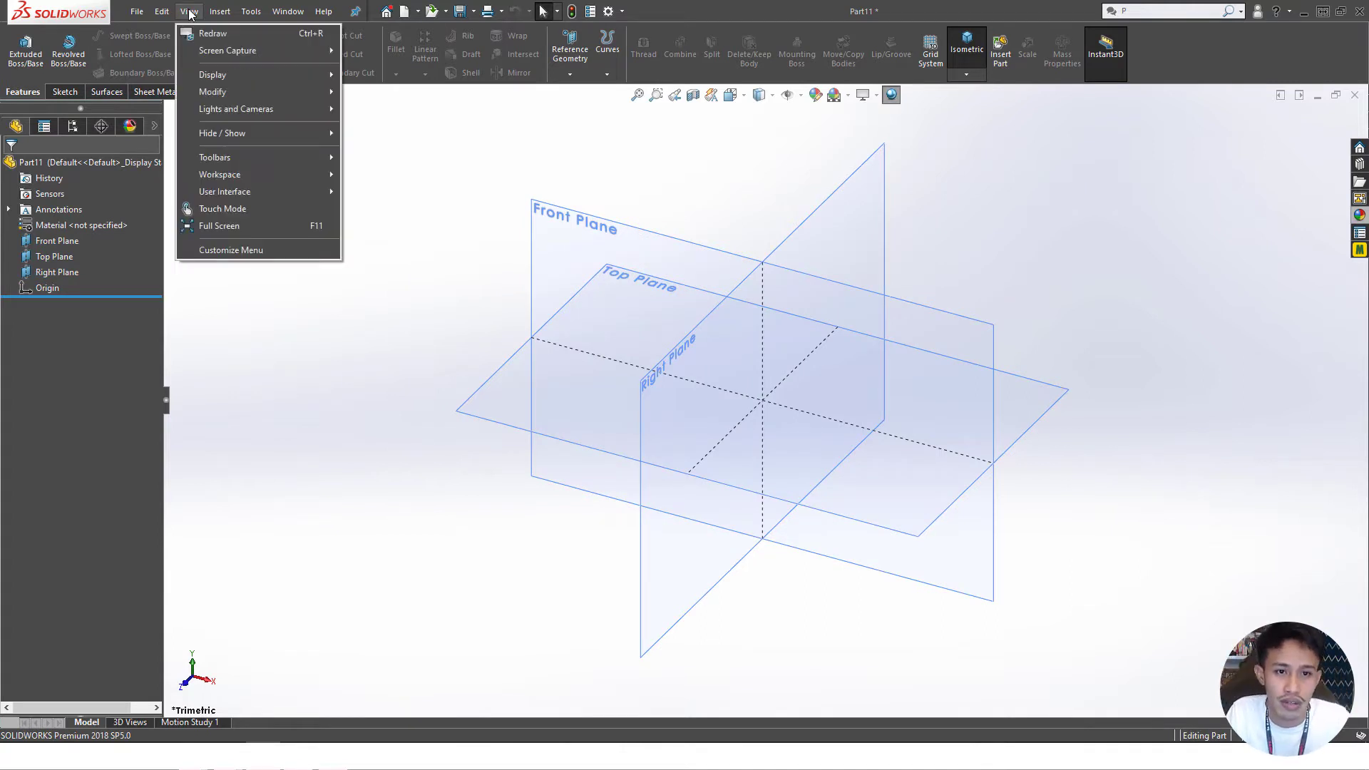
mouse_move(211, 14)
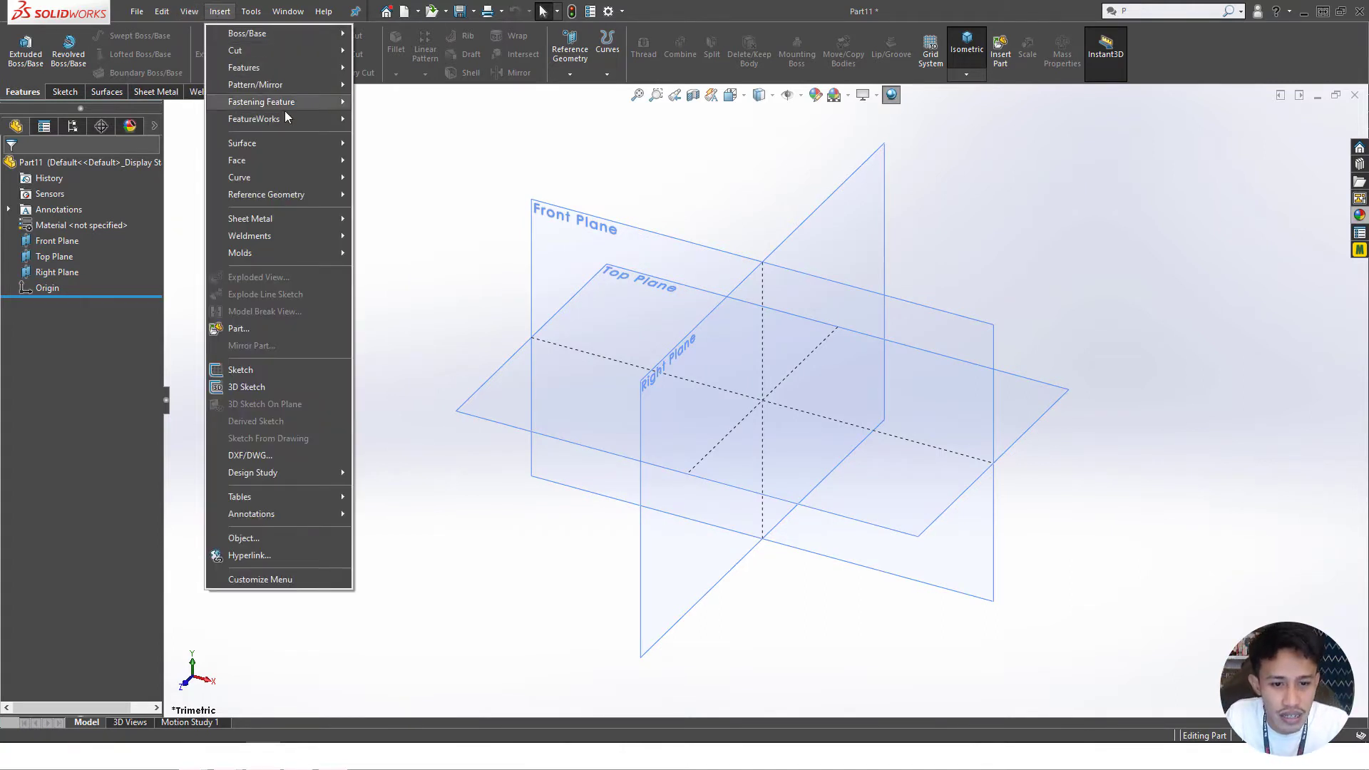
click(449, 199)
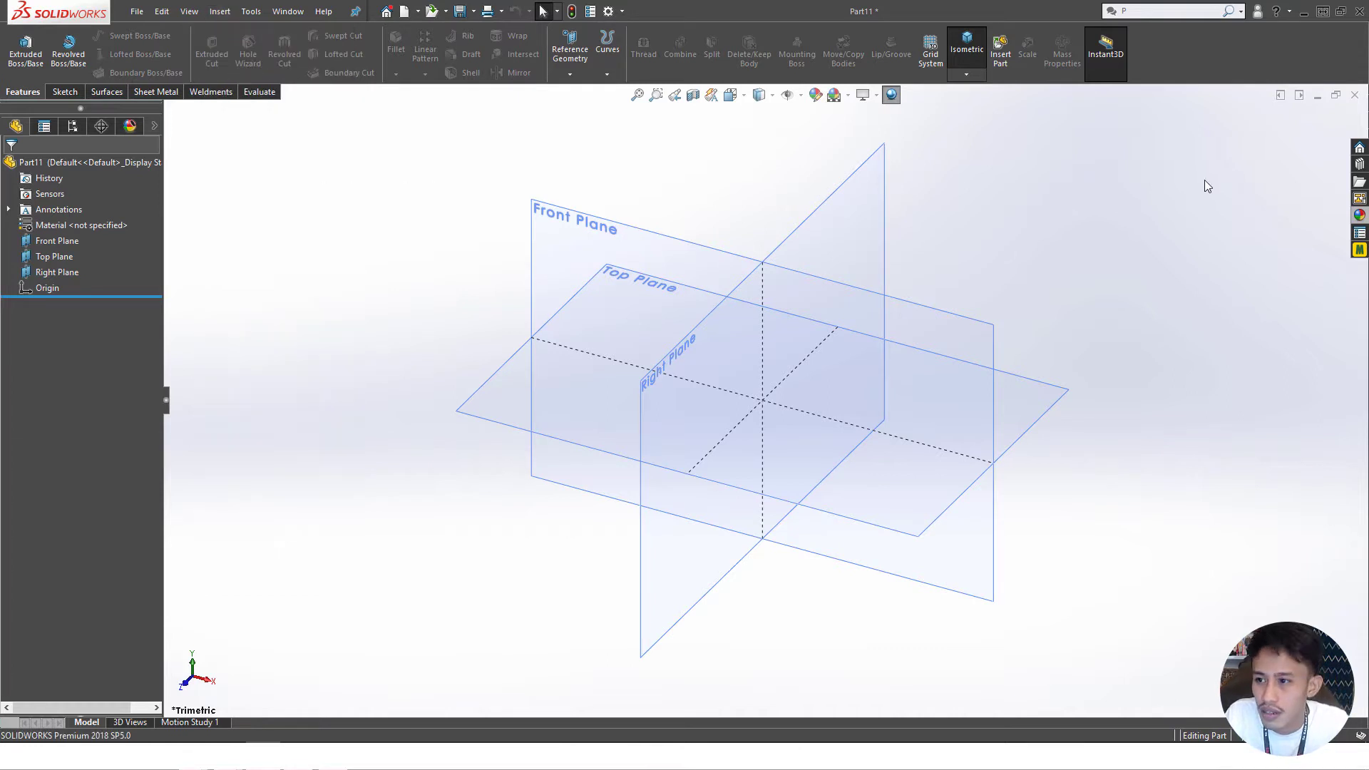
- Close the open part without saving and create a new part document
key(ctrl+w)
click(695, 397)
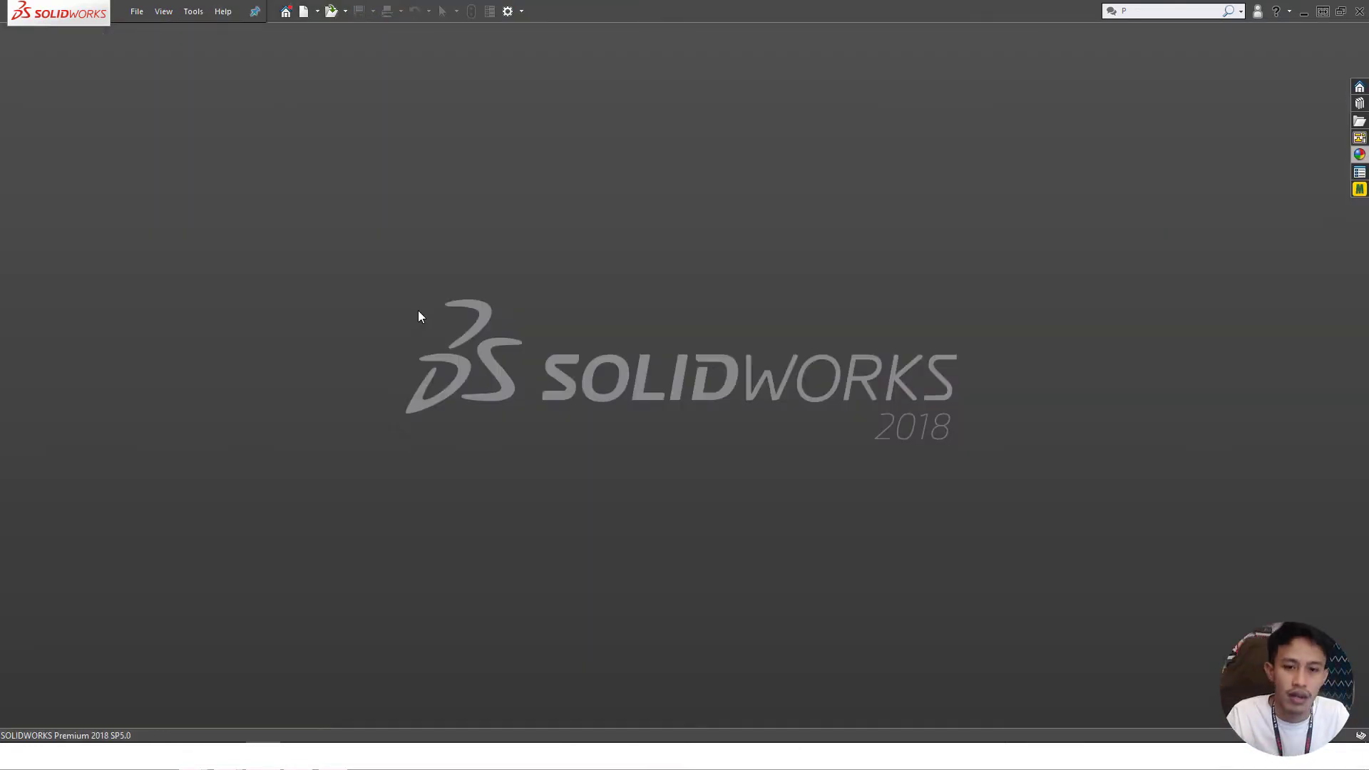
key(ctrl+n)
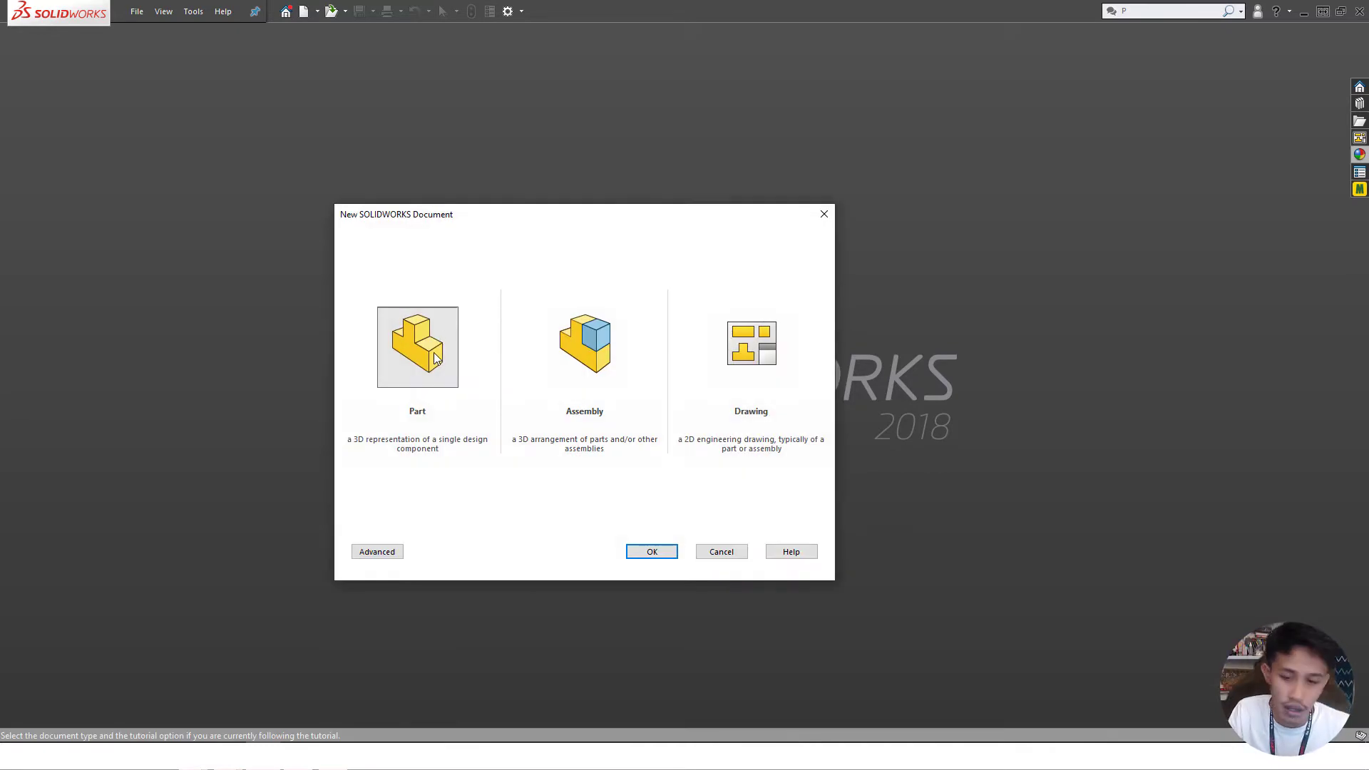
click(652, 549)
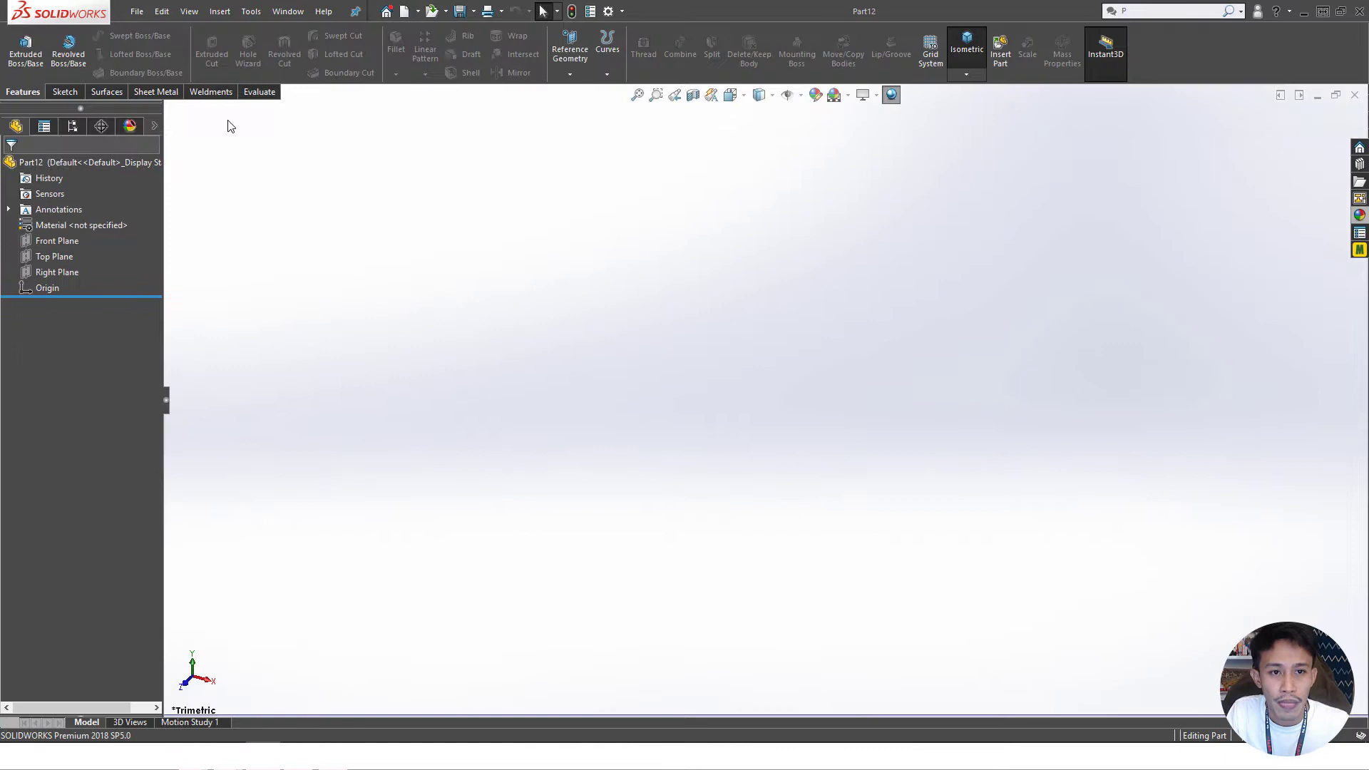
- Show the Front Plane and start a sketch on it
click(219, 12)
click(237, 11)
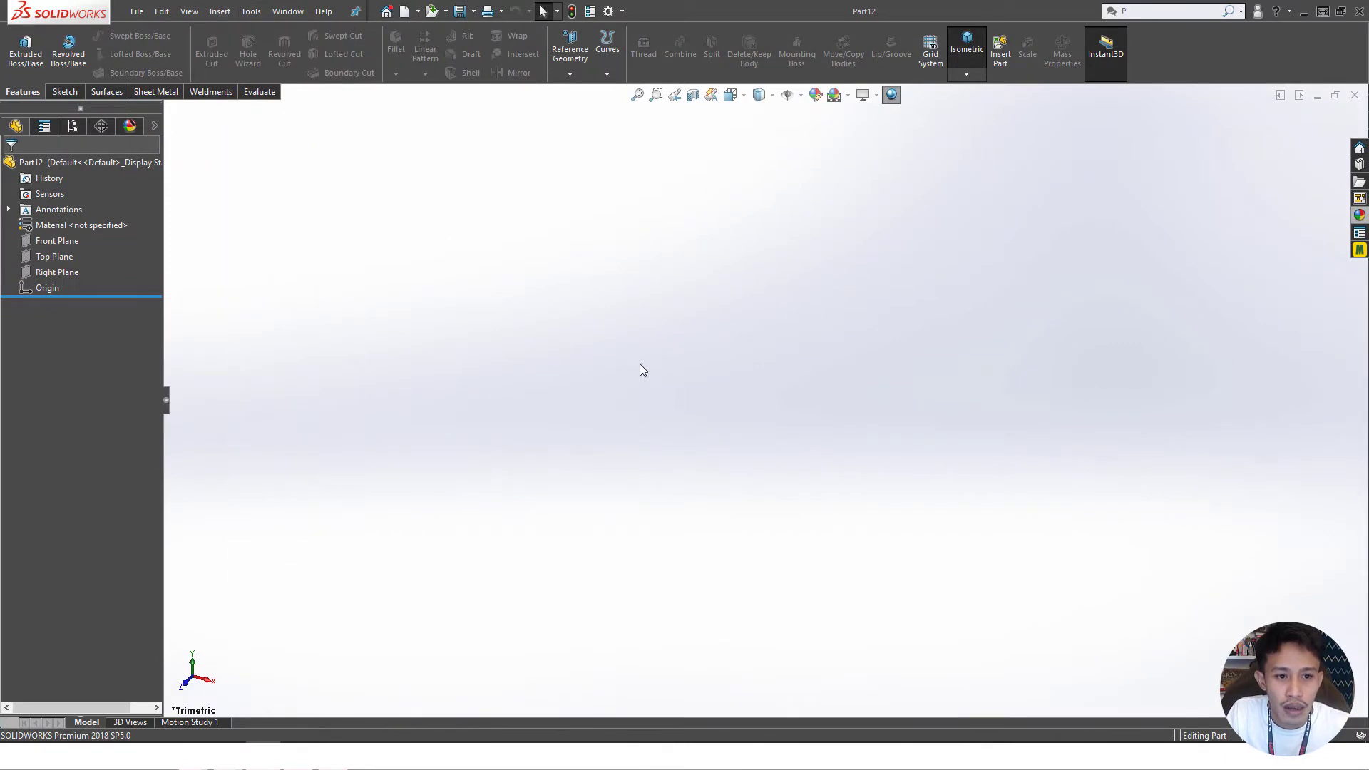
click(46, 241)
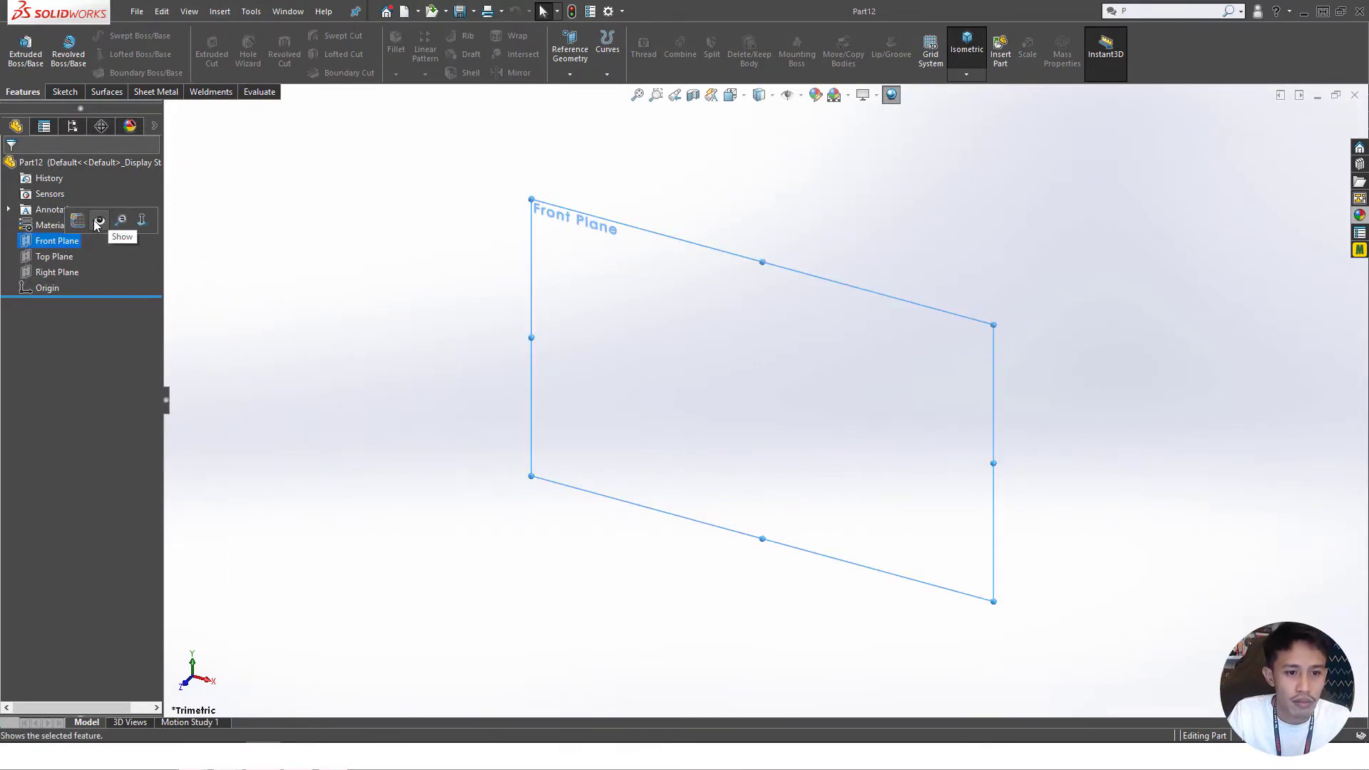
click(57, 241)
click(696, 201)
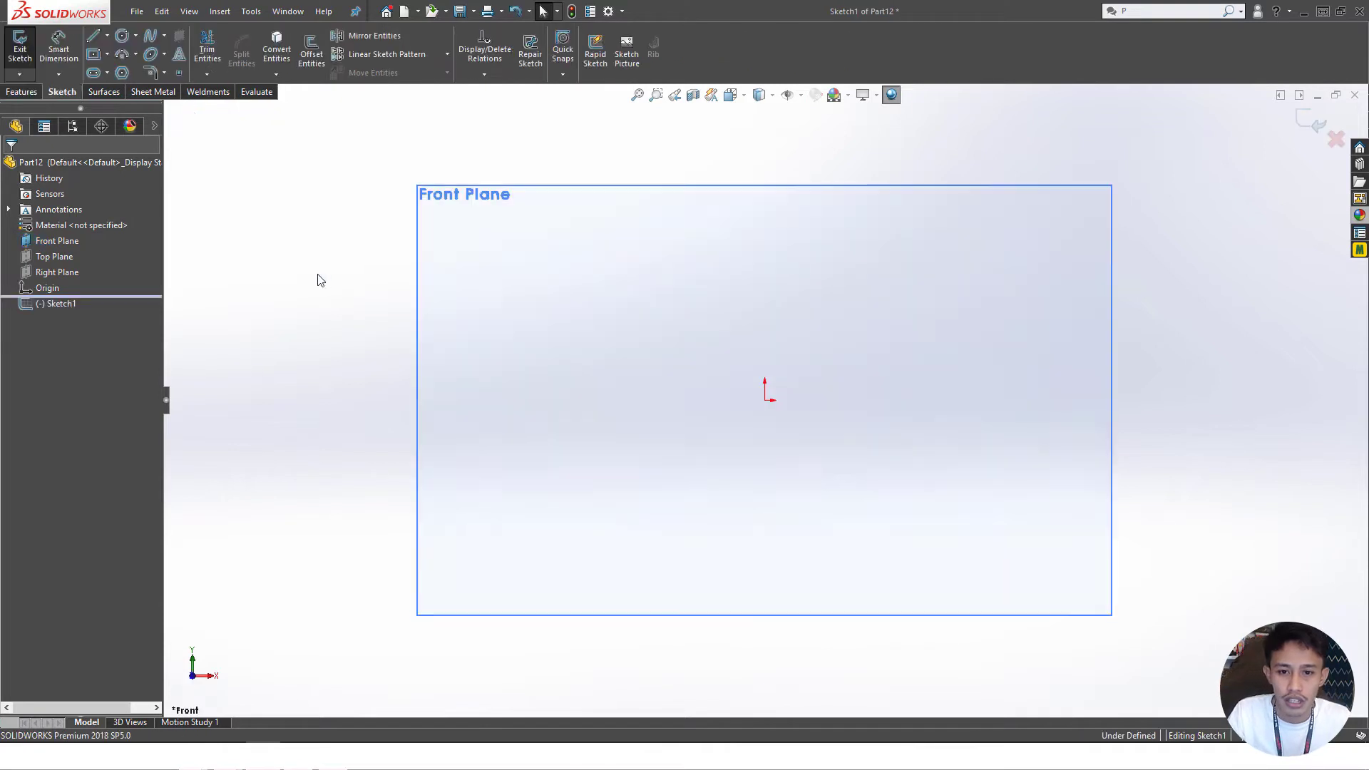
- Insert the DJI logo image from the DJI LOGO folder as a sketch picture and move it to be roughly centred on the origin
click(248, 12)
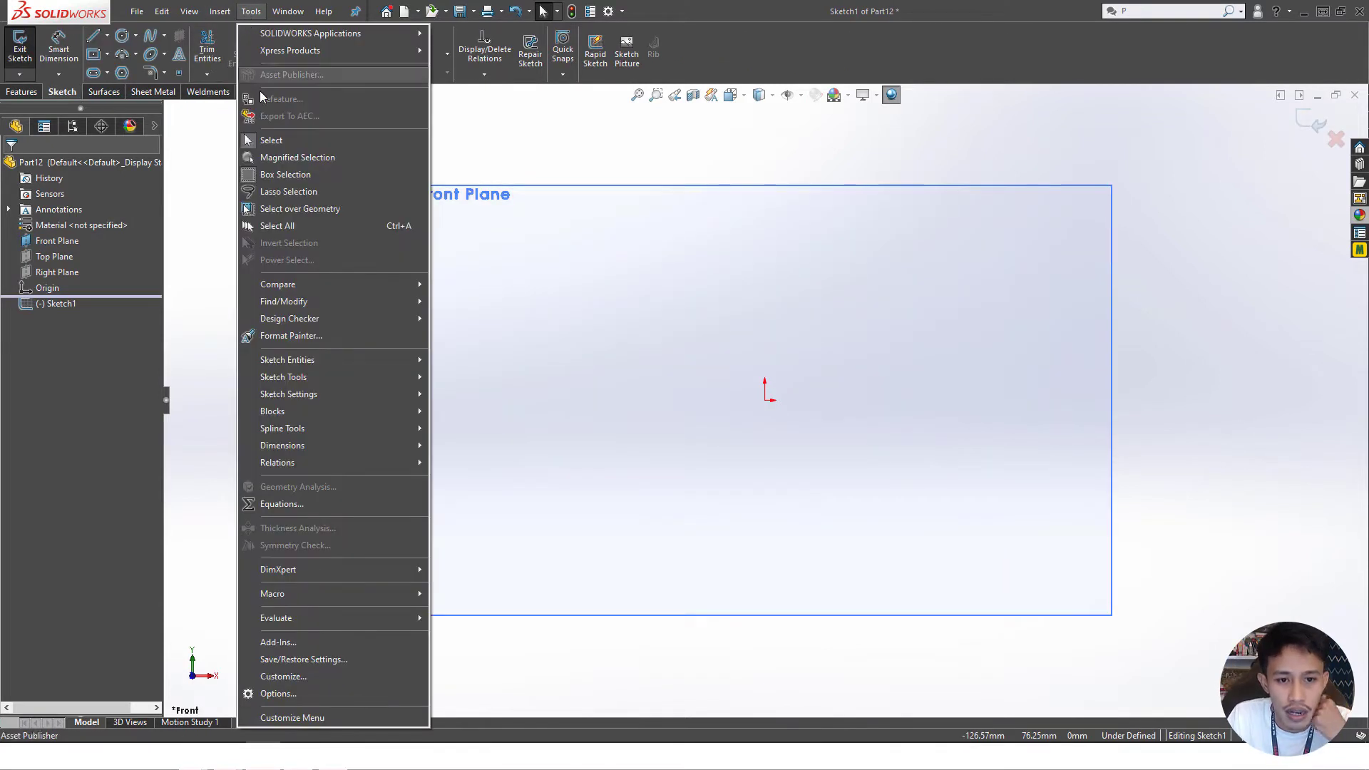
mouse_move(316, 383)
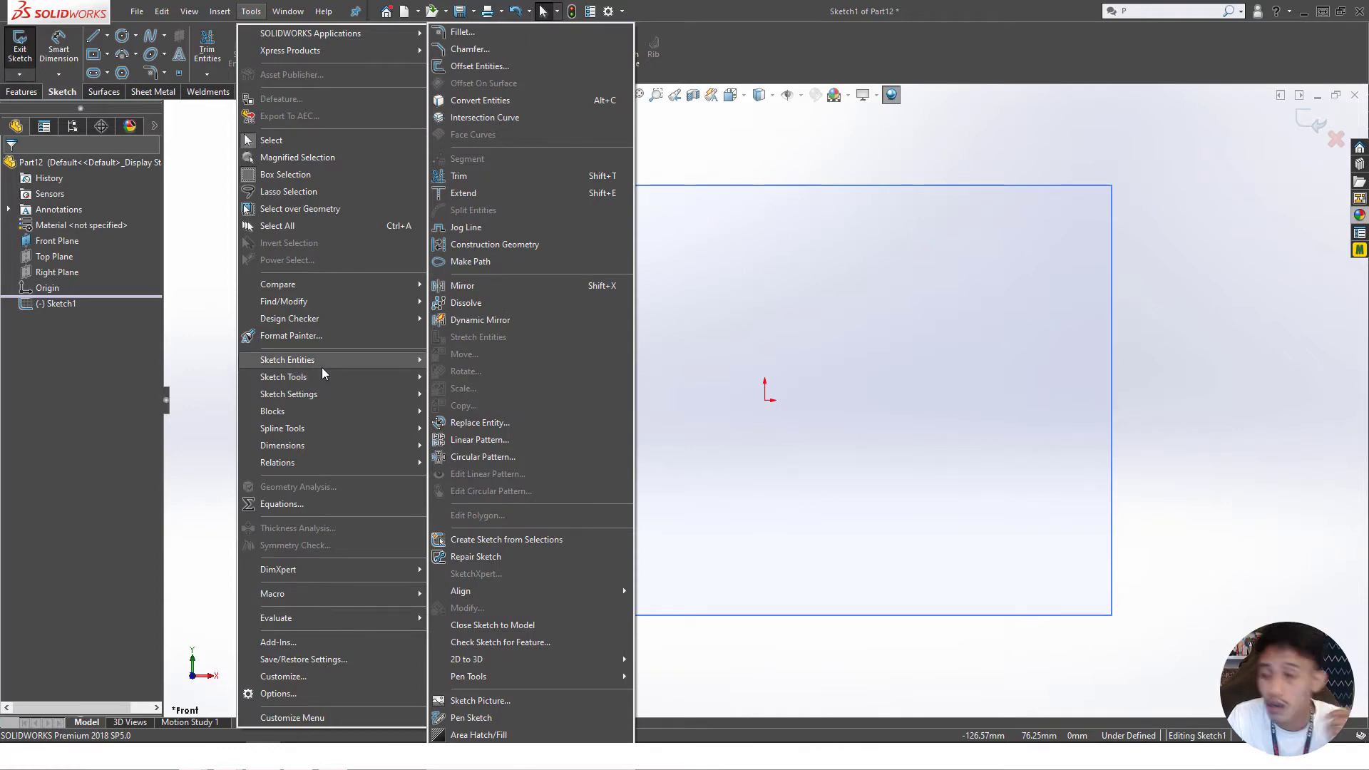
click(544, 700)
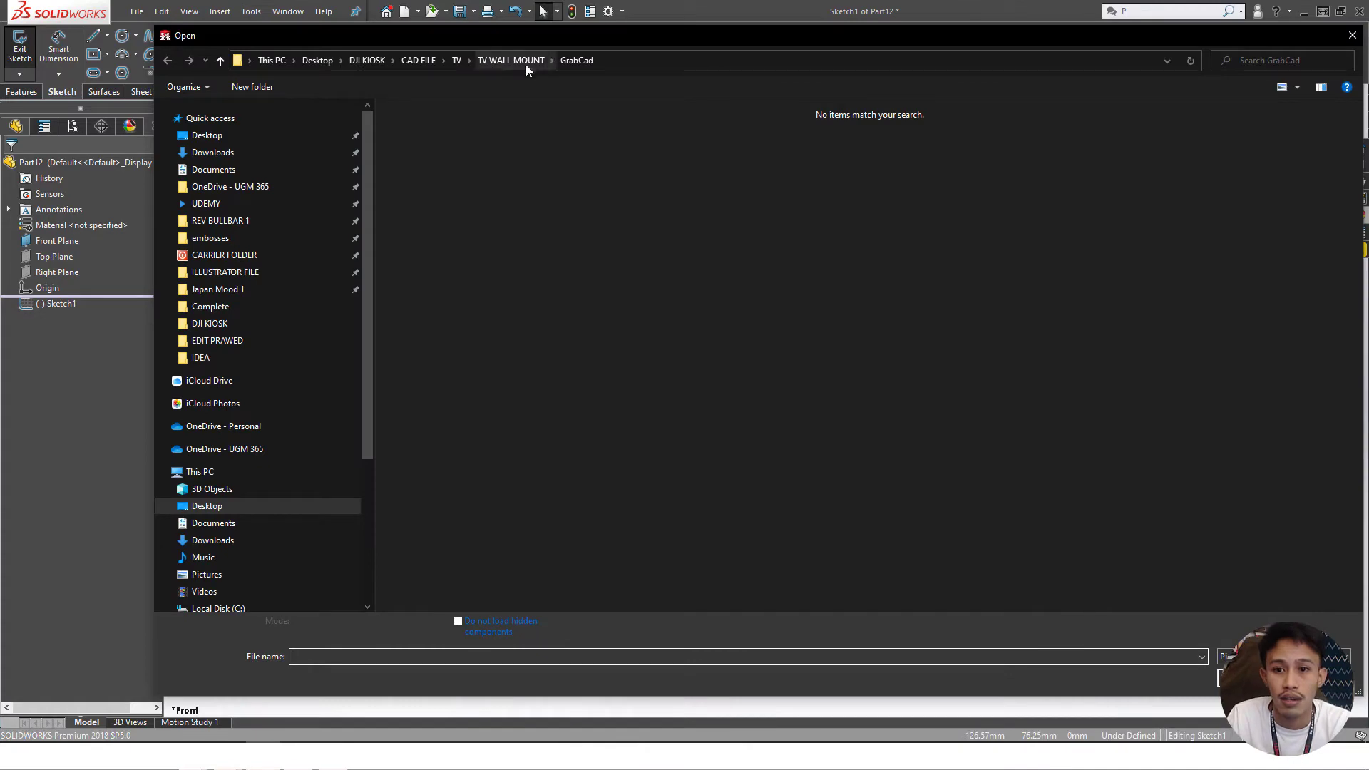
click(525, 61)
click(418, 60)
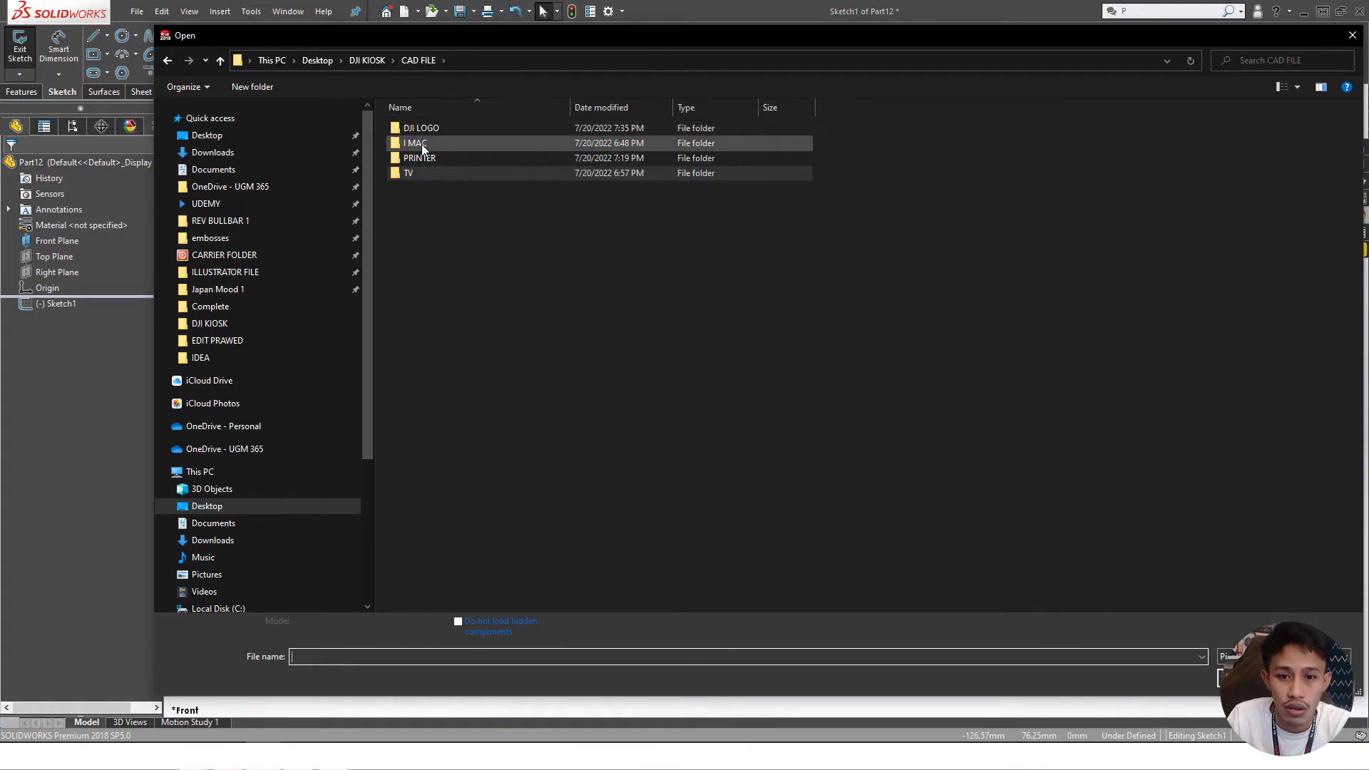
double_click(427, 125)
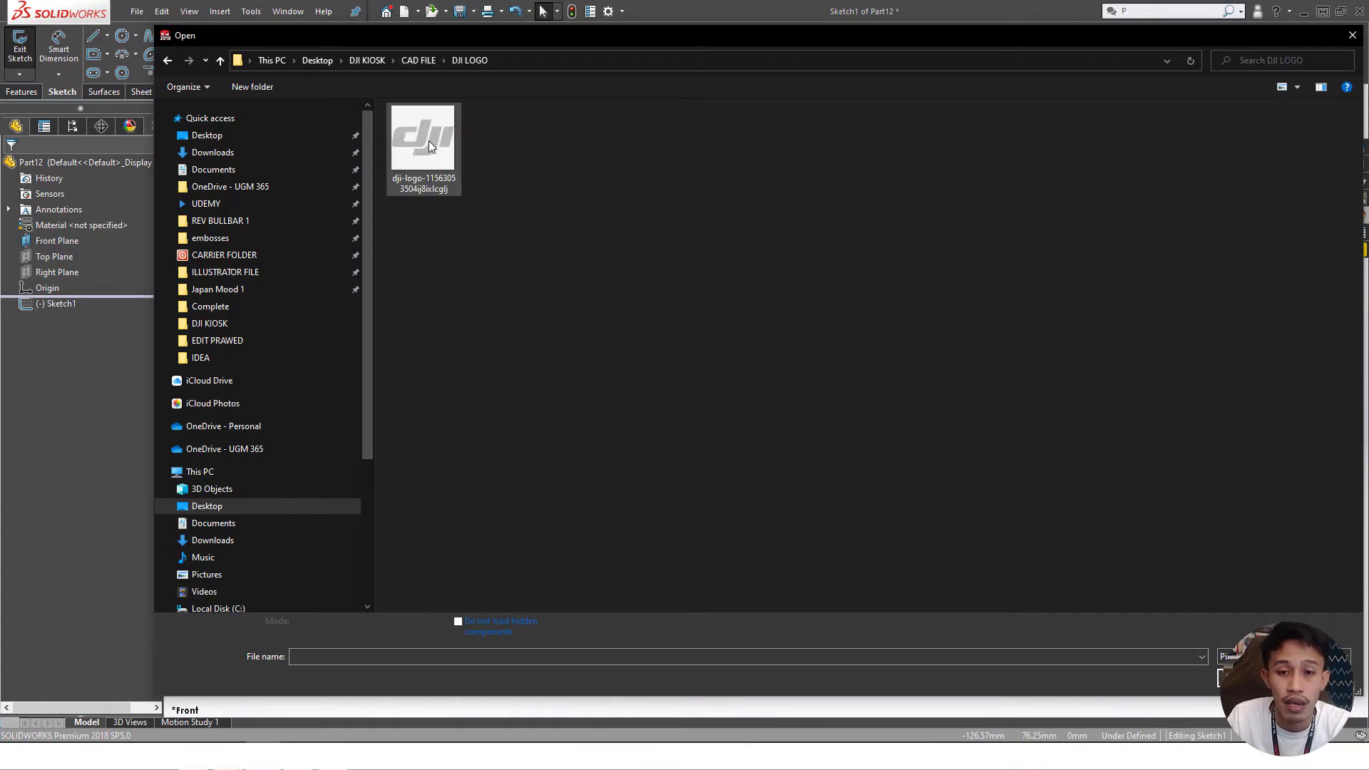
double_click(429, 140)
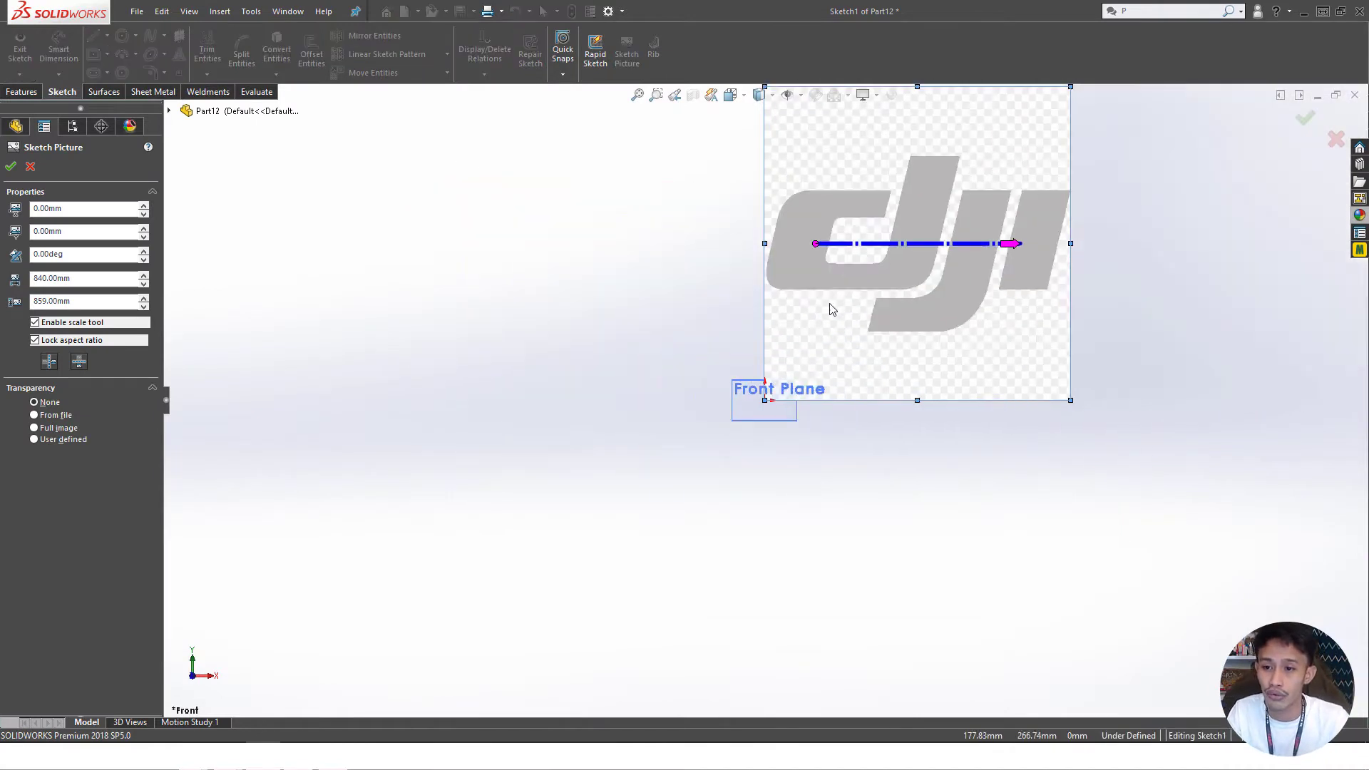
mouse_move(830, 307)
mouse_down()
mouse_move(734, 383)
mouse_move(737, 437)
mouse_up()
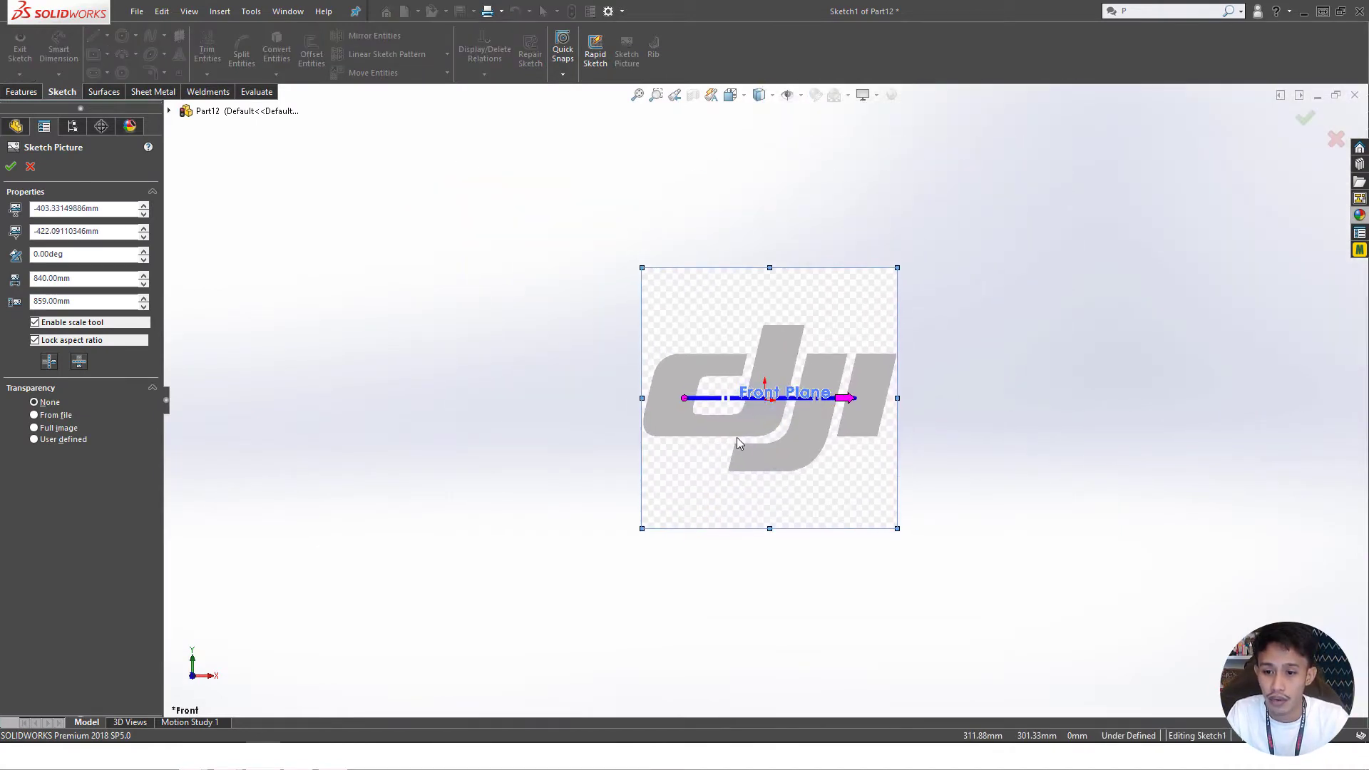
click(10, 167)
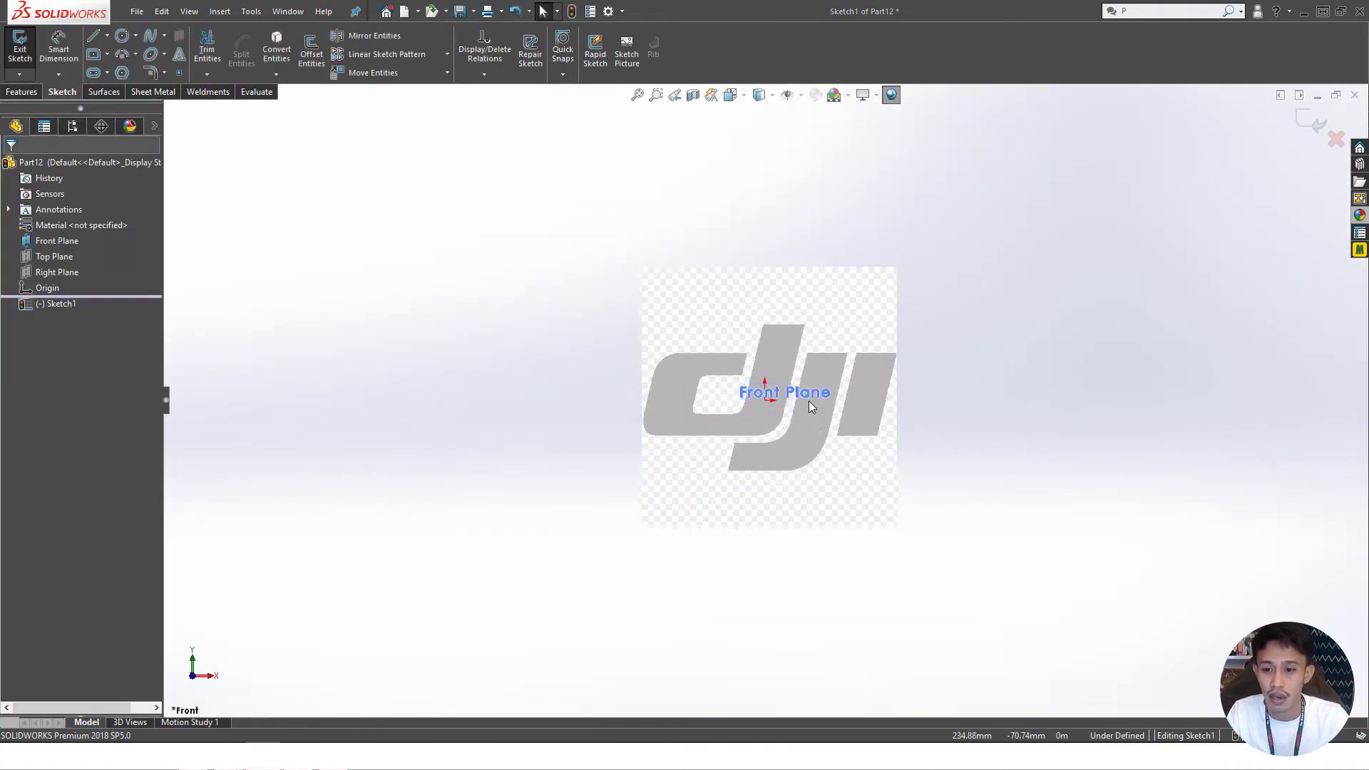
- Sketch a slanted line along the right edge of the d's stem, from its upper right corner to below the logo's d
scroll(820, 410, down, 4)
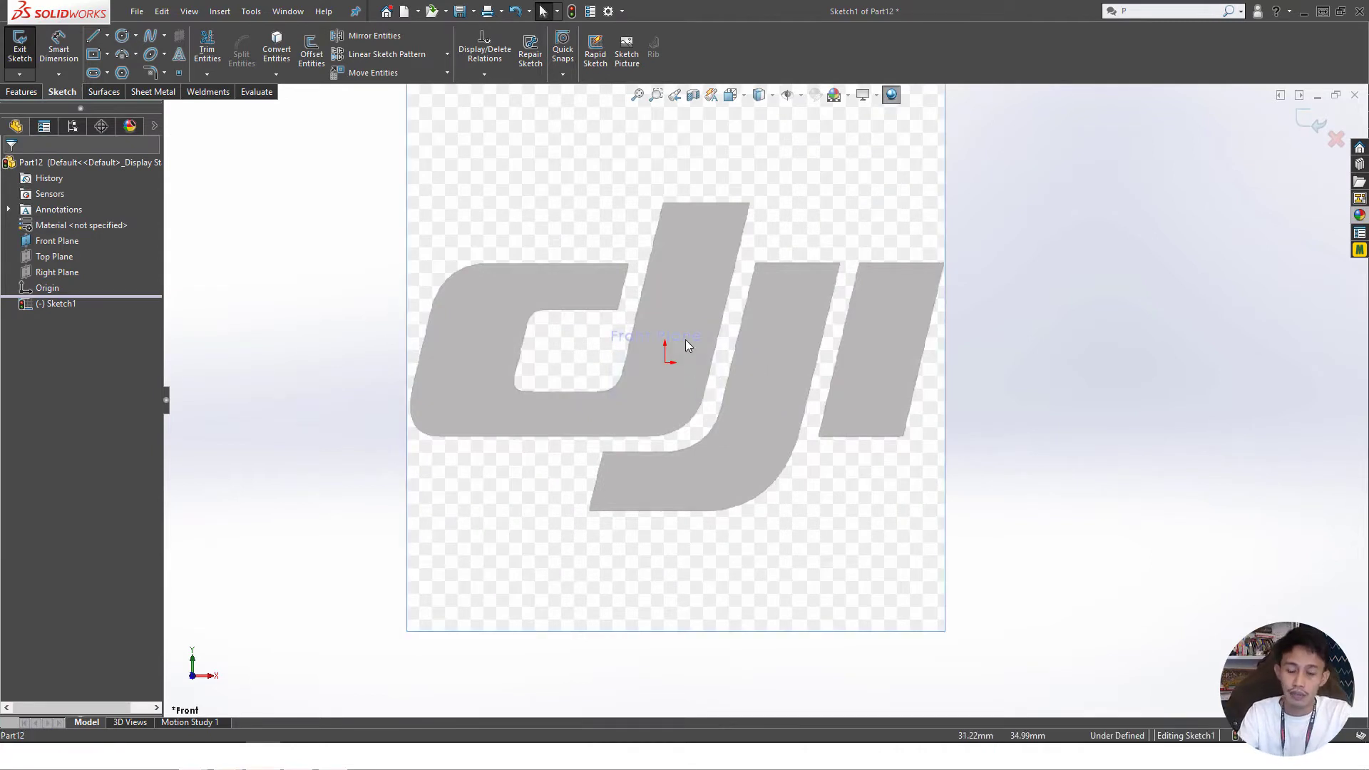
scroll(678, 338, up, 2)
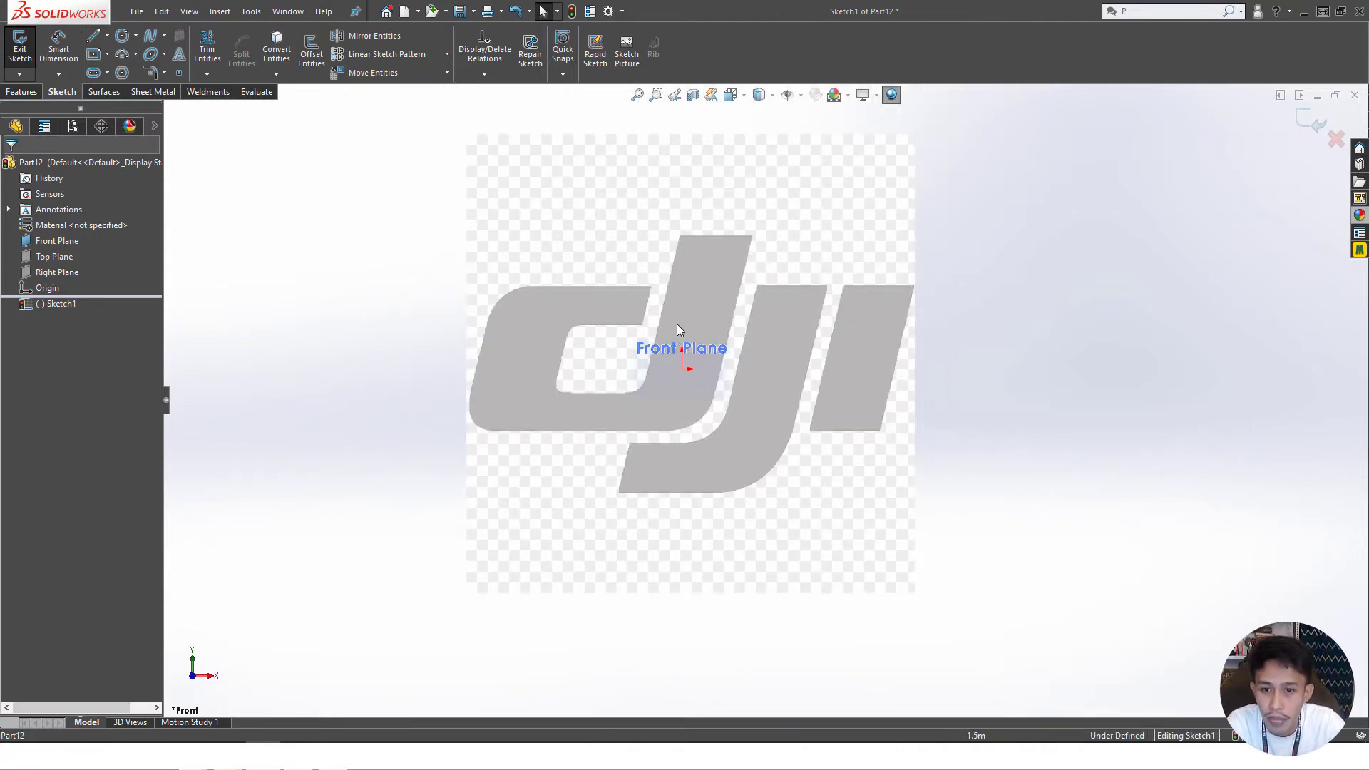
key(l)
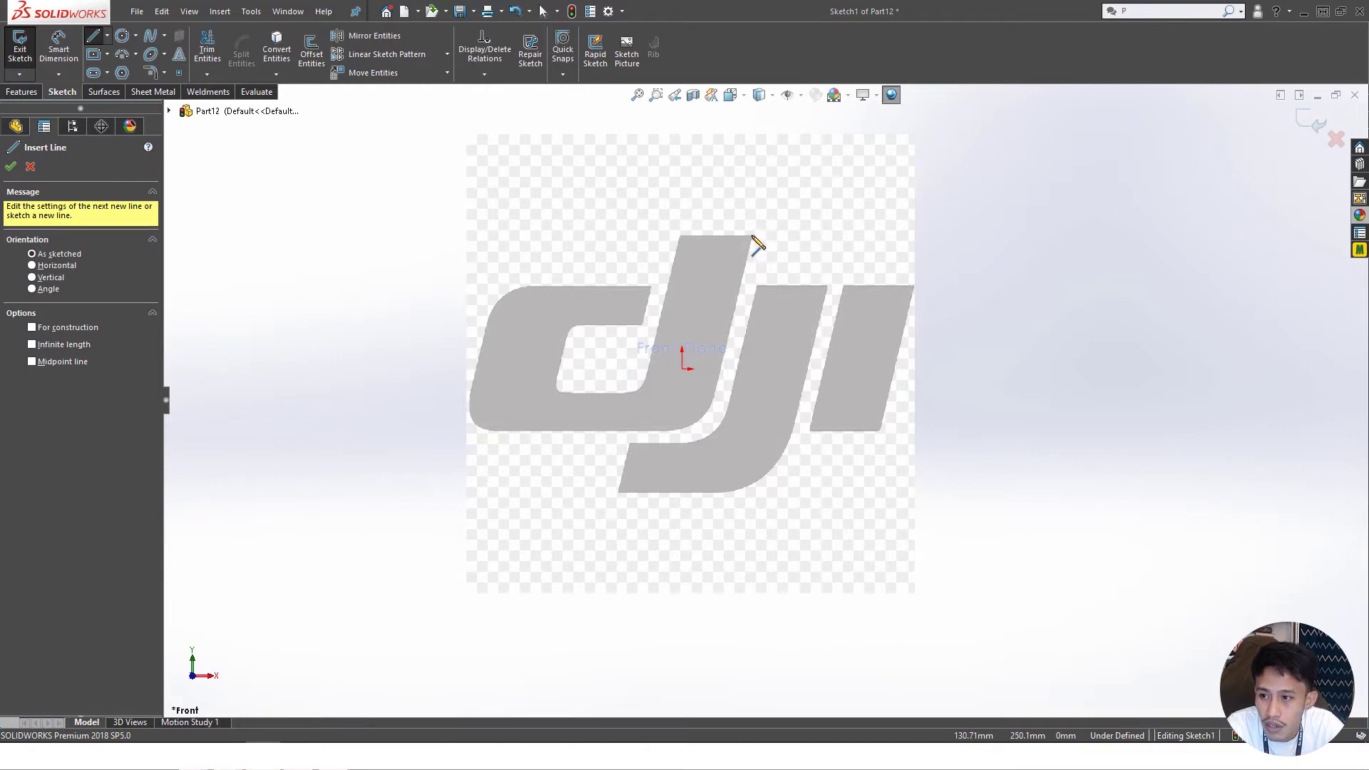
key(Escape)
scroll(703, 279, down, 3)
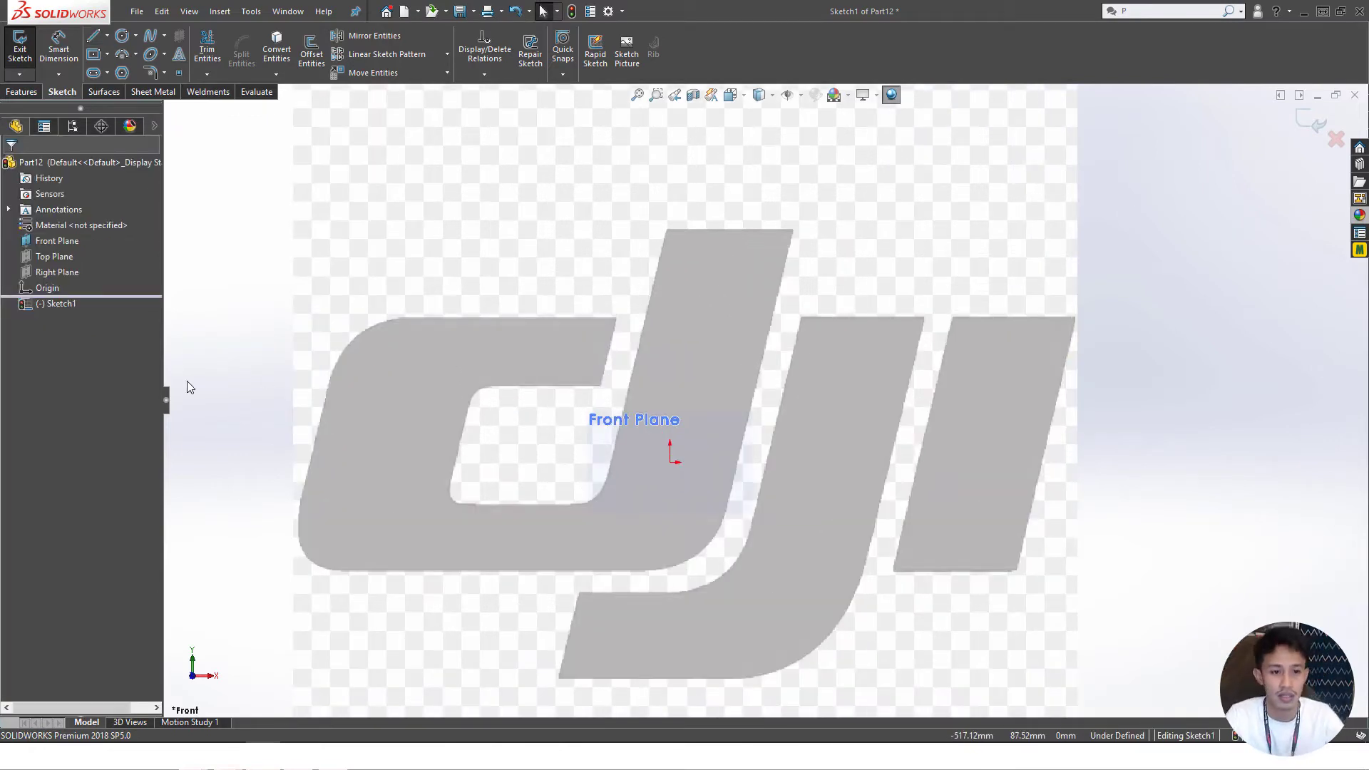
key(l)
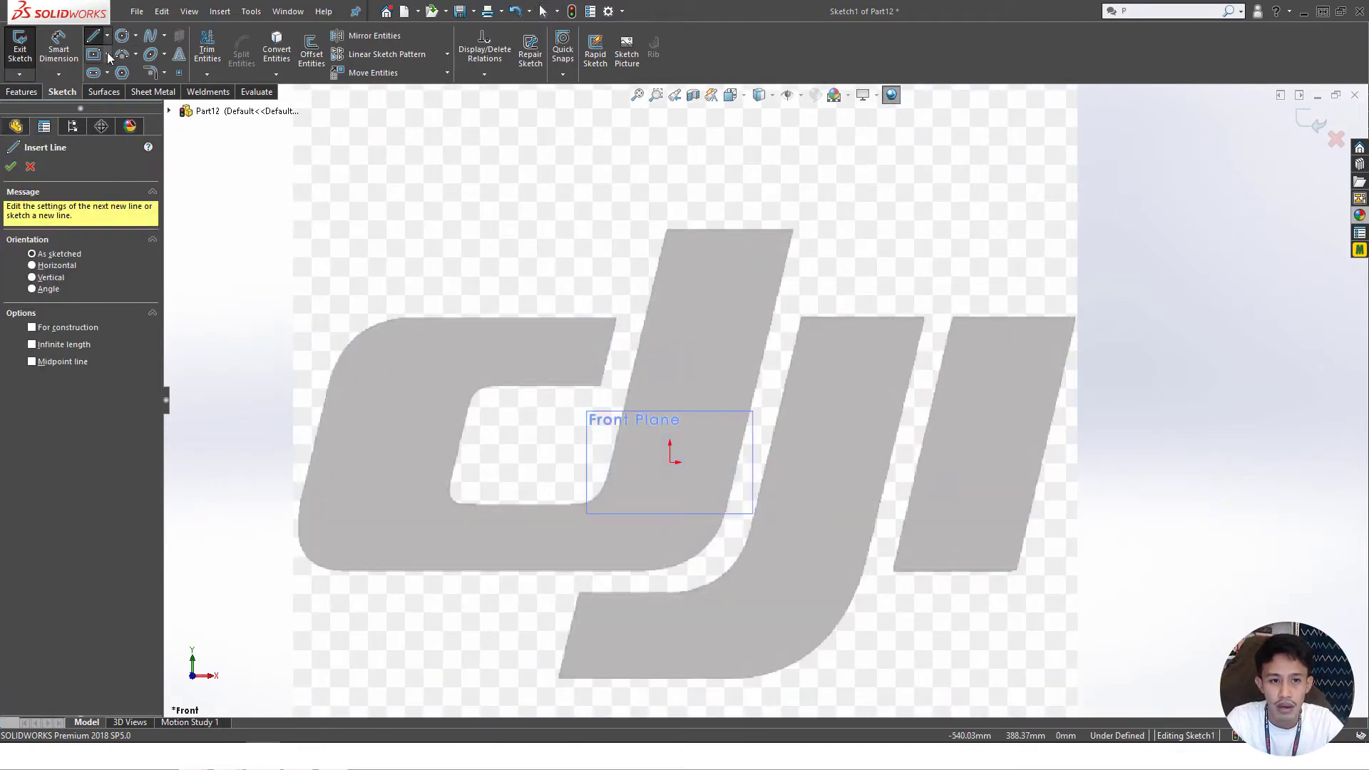
click(793, 230)
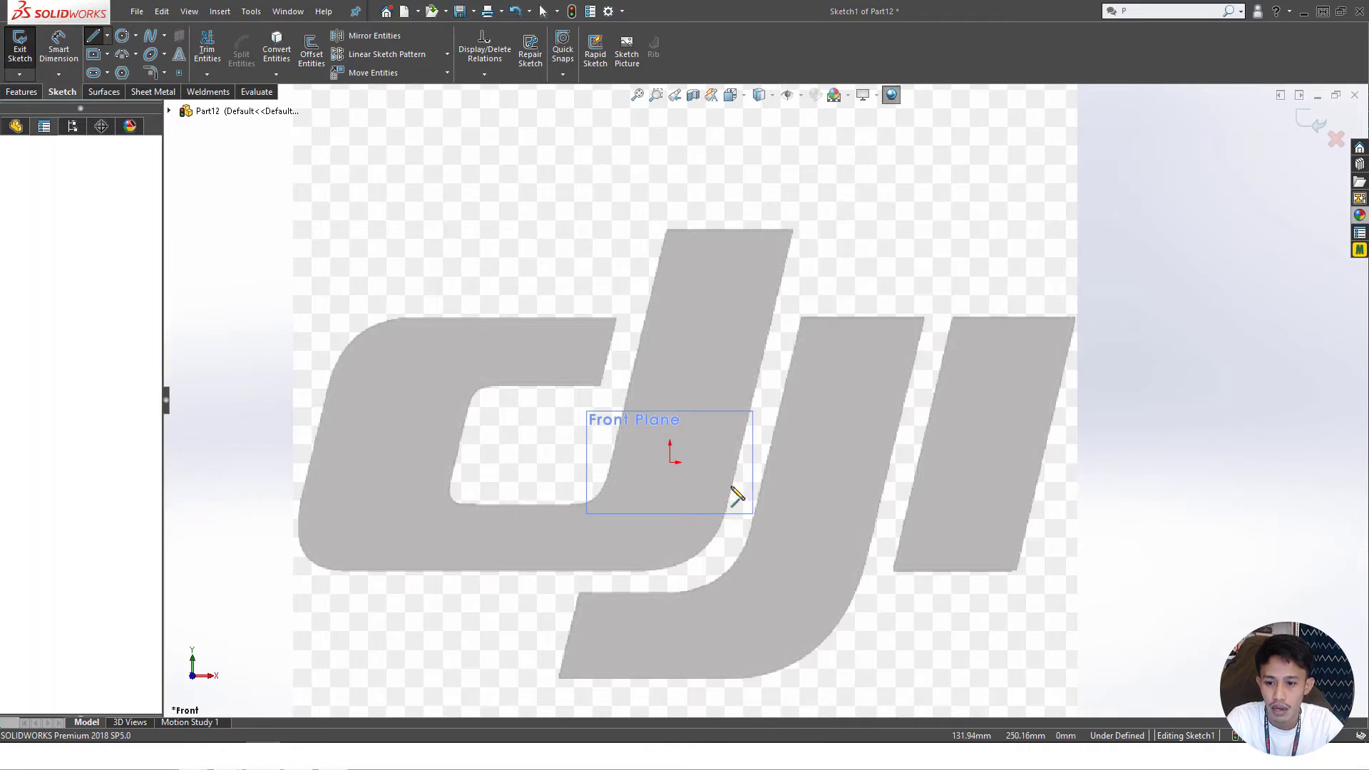
click(705, 595)
key(Escape)
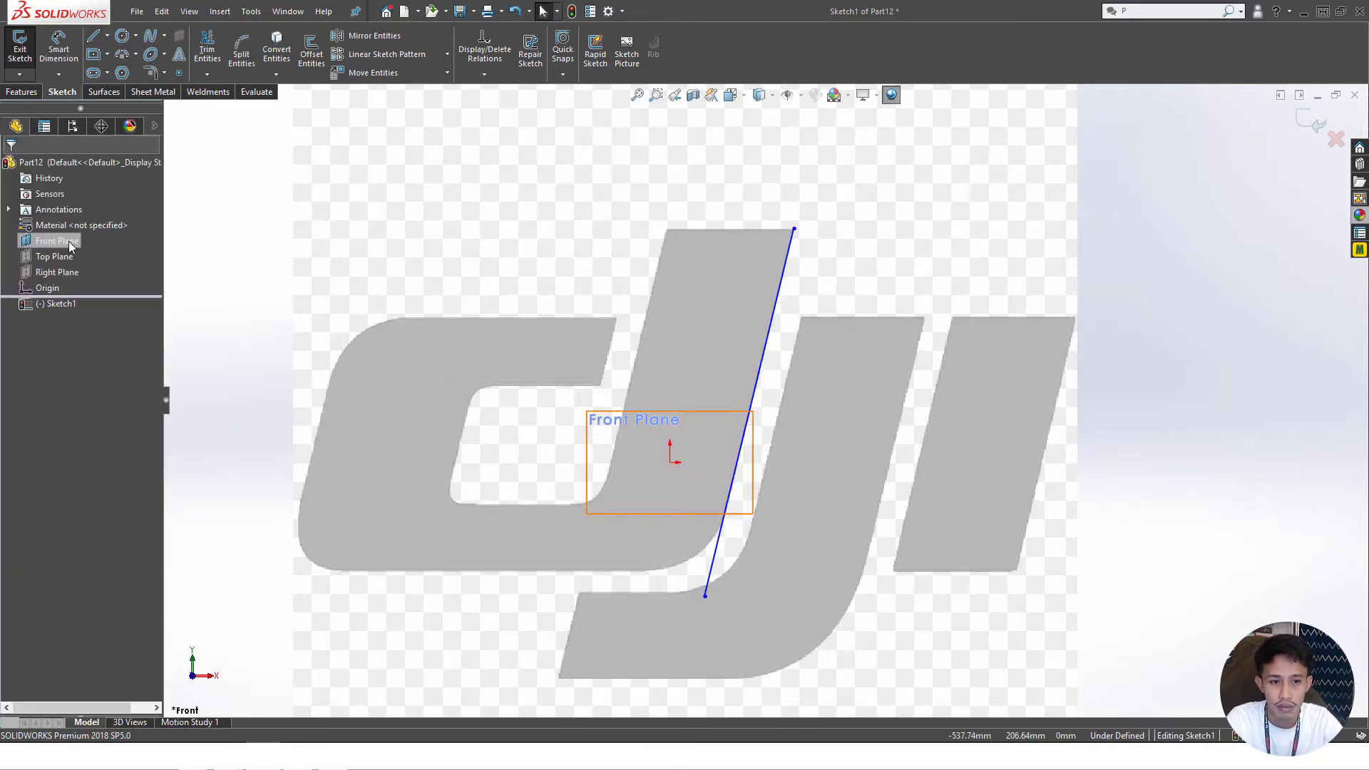
- Show the Top Plane and the Right Plane
click(54, 256)
ctrl+click(57, 272)
click(68, 259)
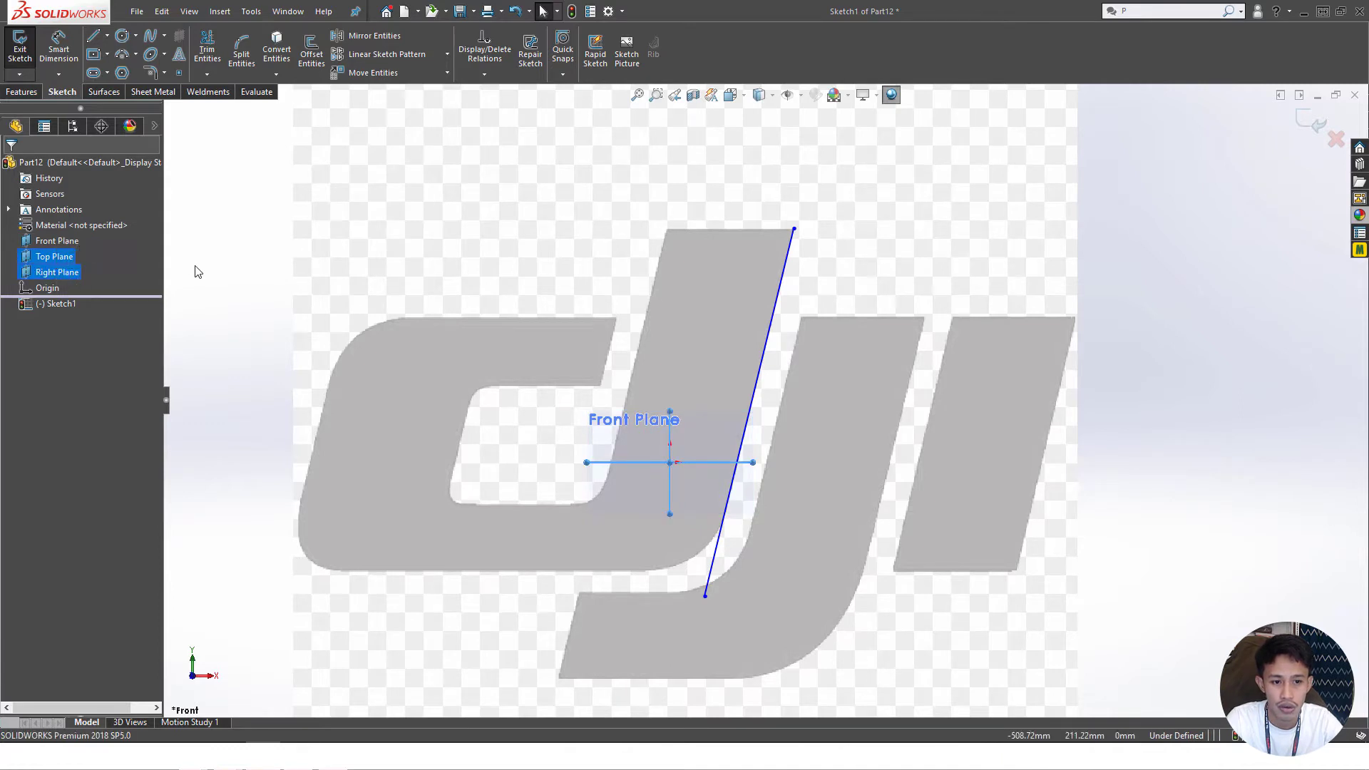
click(195, 268)
- Dimension the angle between the Right Plane and the slanted stem line and set it to 13.65°
key(d)
click(670, 440)
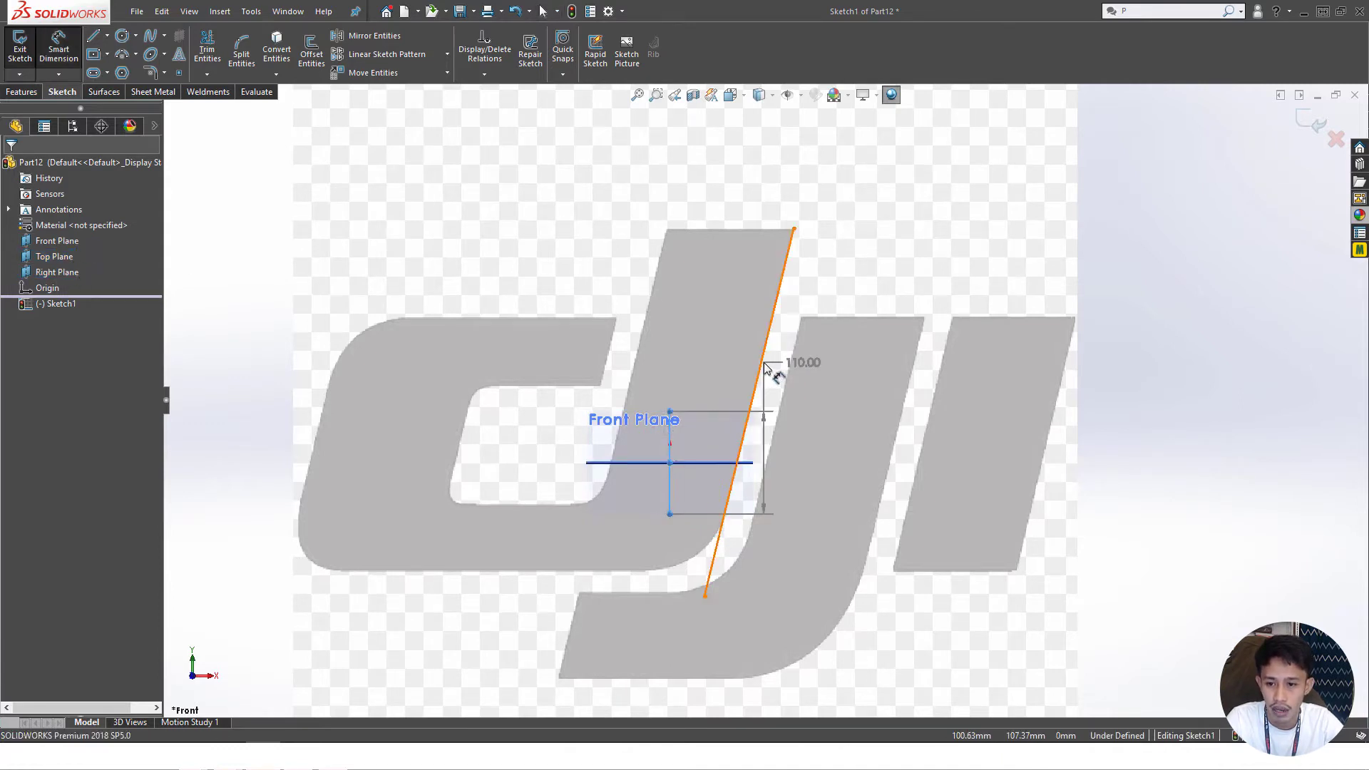
click(760, 370)
click(720, 344)
text(13.)
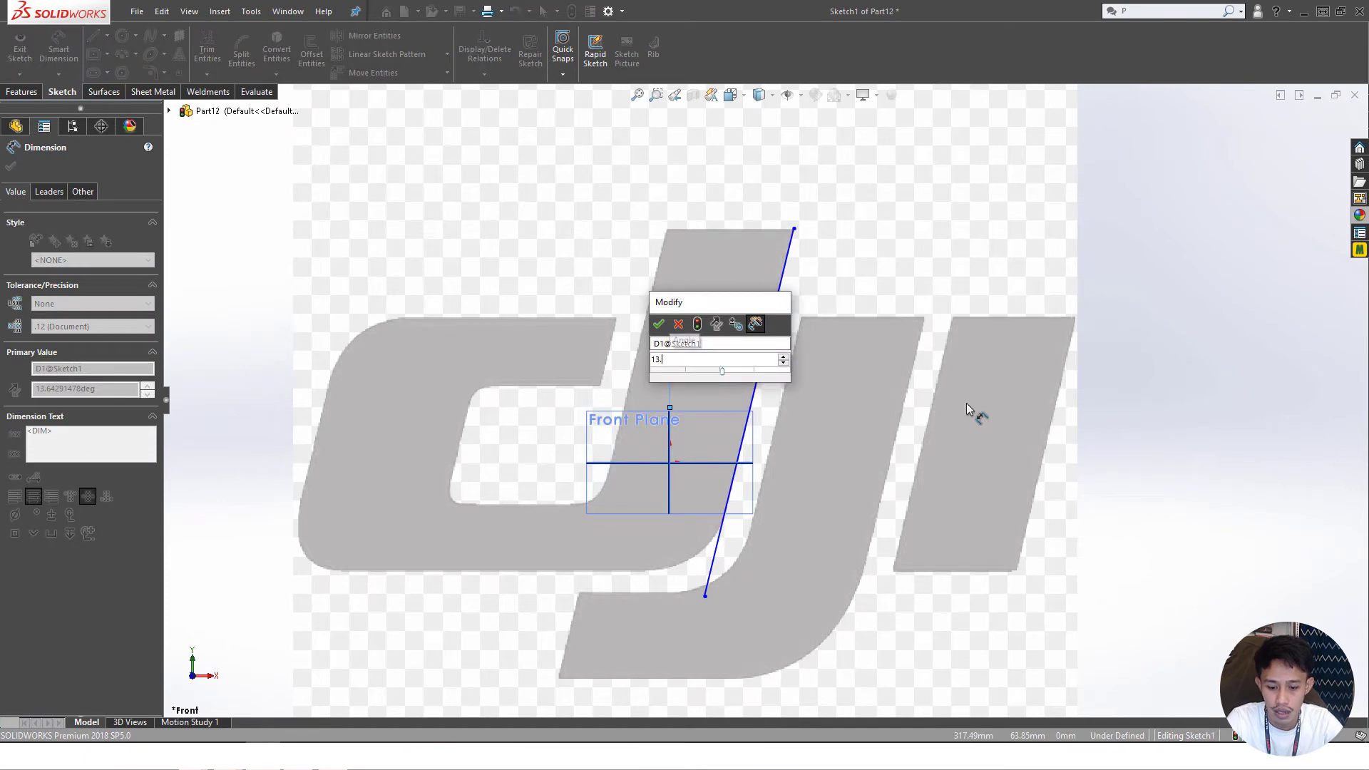
text(65)
key(Return)
key(Escape)
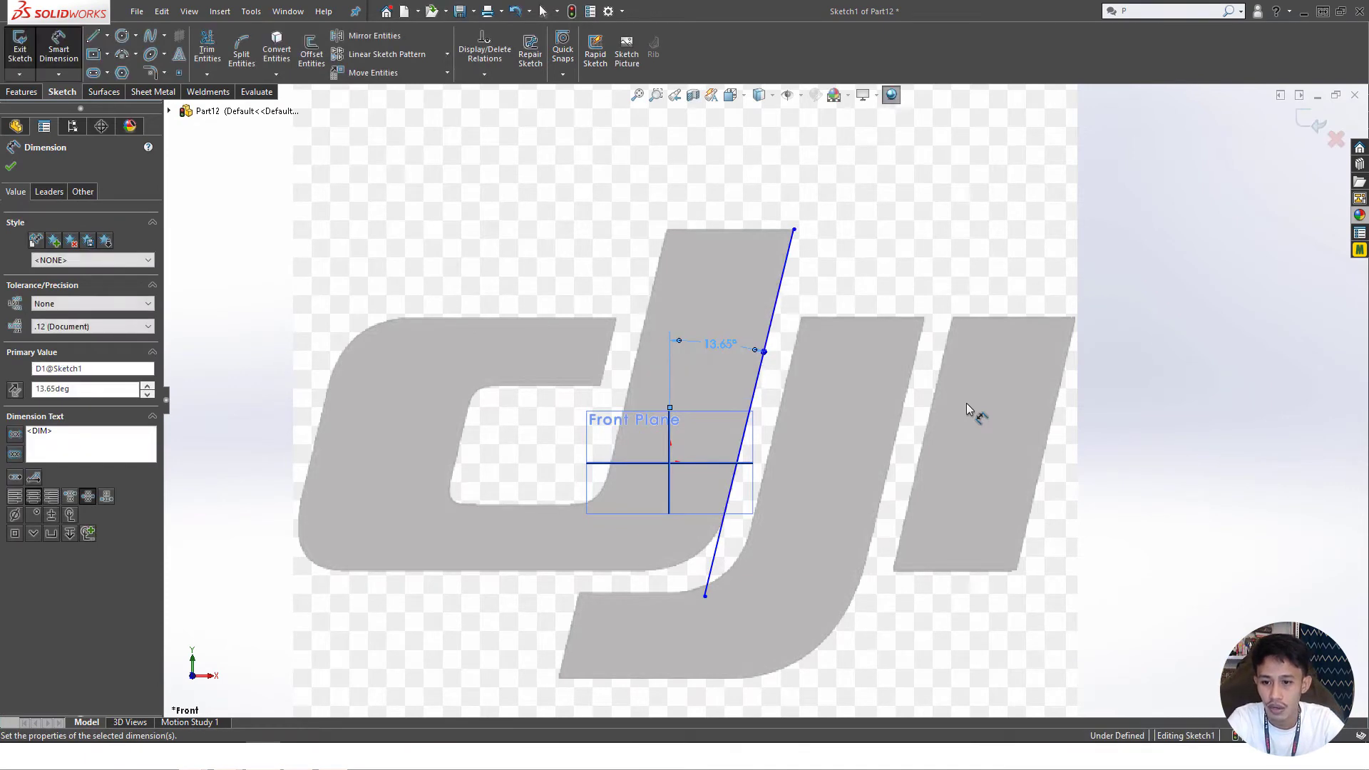
- Sketch the d stem's top edge about 140 mm long and its left edge about 320 mm long, parallel to the right edge
scroll(763, 237, down, 3)
key(l)
click(794, 230)
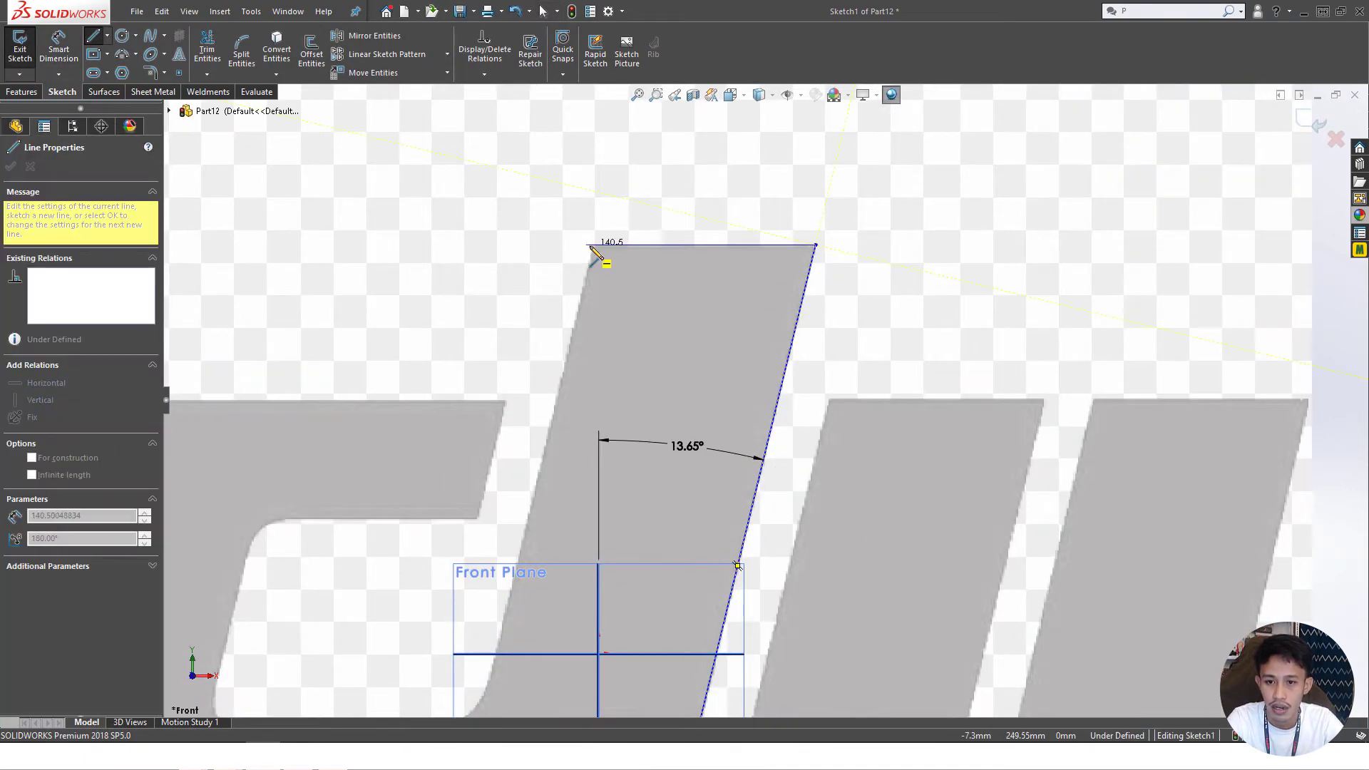
click(596, 245)
scroll(504, 599, up, 3)
scroll(678, 529, down, 4)
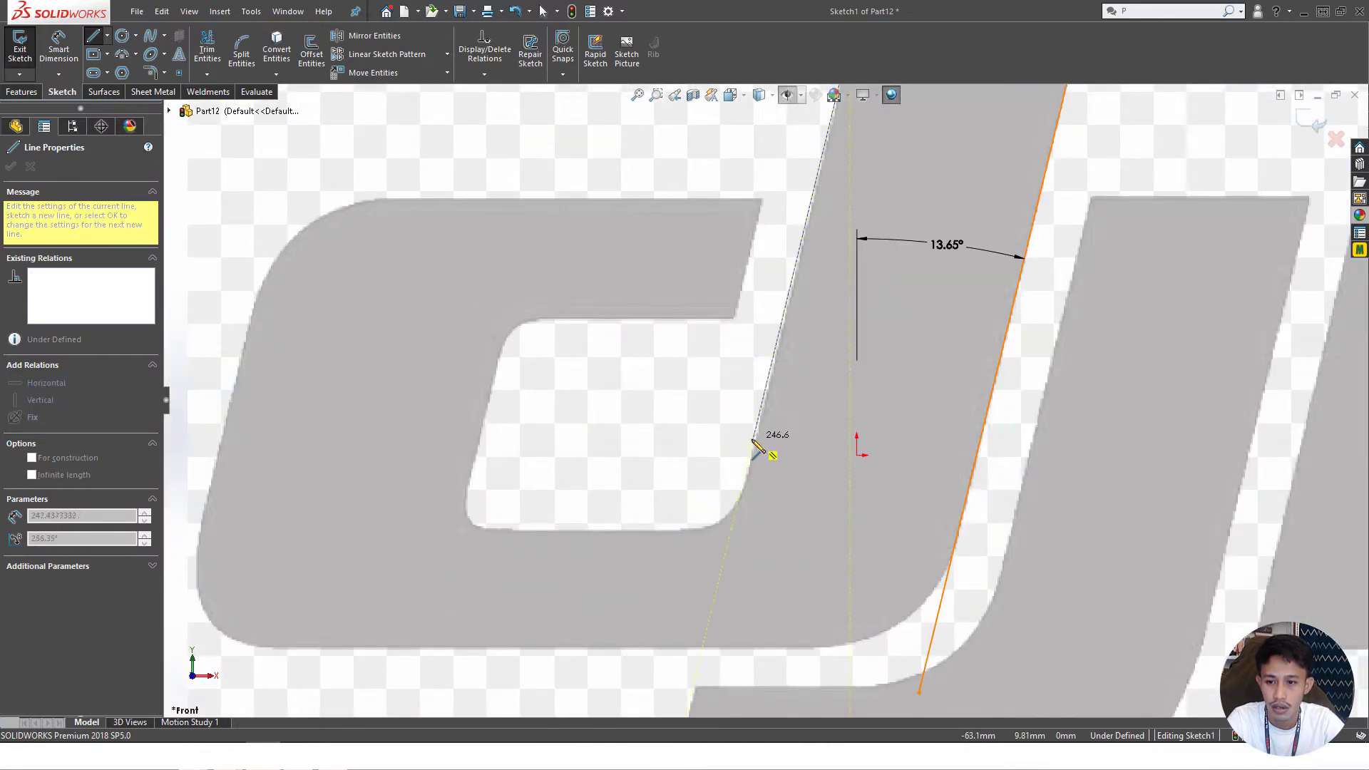
double_click(725, 556)
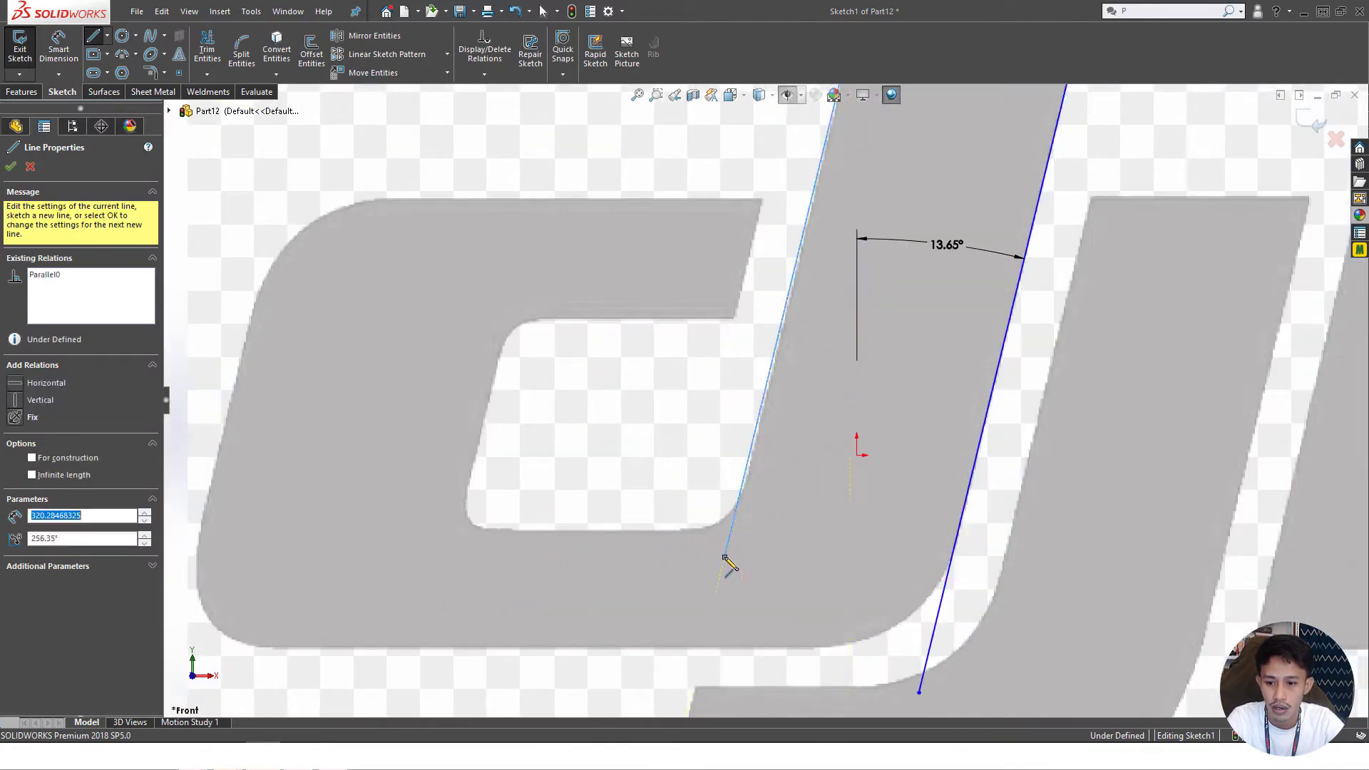
- Sketch a horizontal line along the lower edge of the d's inner opening and a slanted line along its left edge, crossing each other
click(773, 533)
key(Escape)
key(l)
click(446, 556)
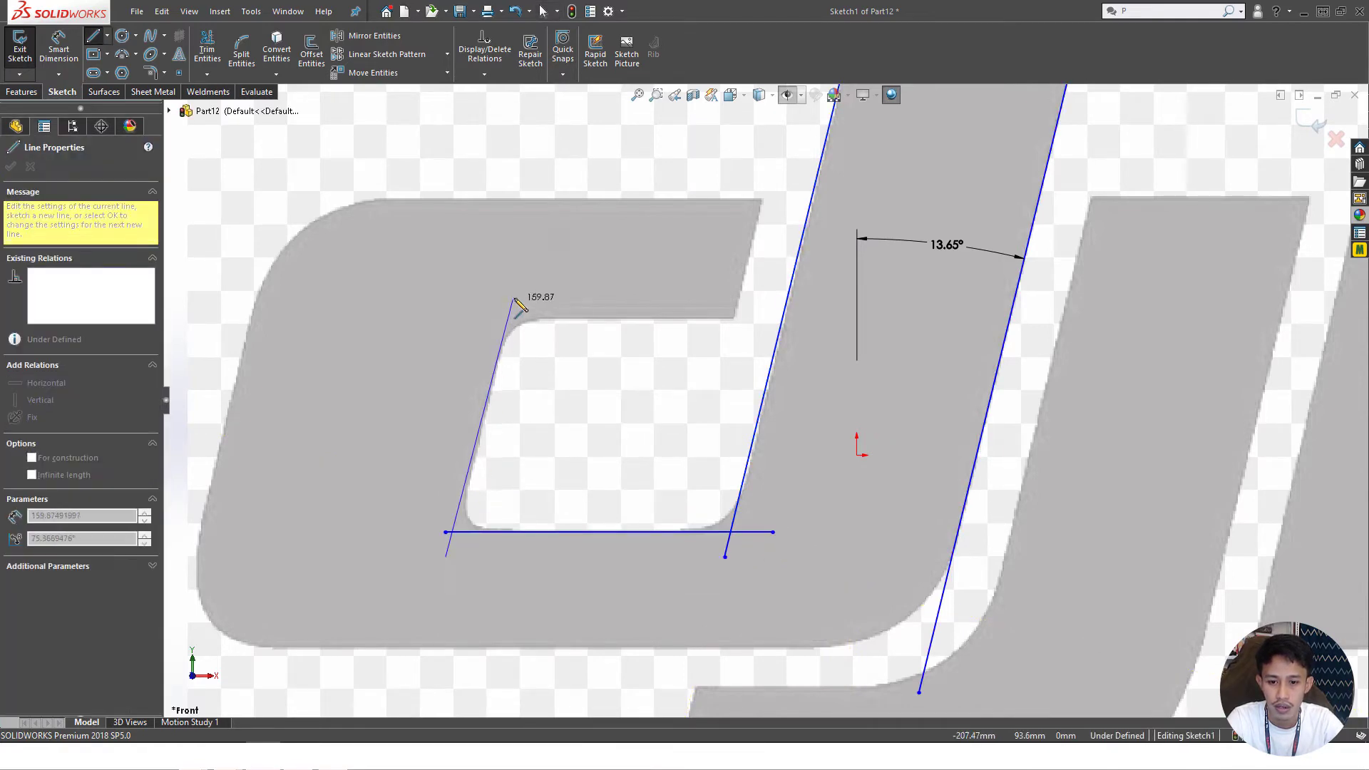
double_click(517, 294)
- Sketch a horizontal line about 151 mm long along the inner opening's upper edge, continued by a slanted line up the end of the d's arm
click(489, 320)
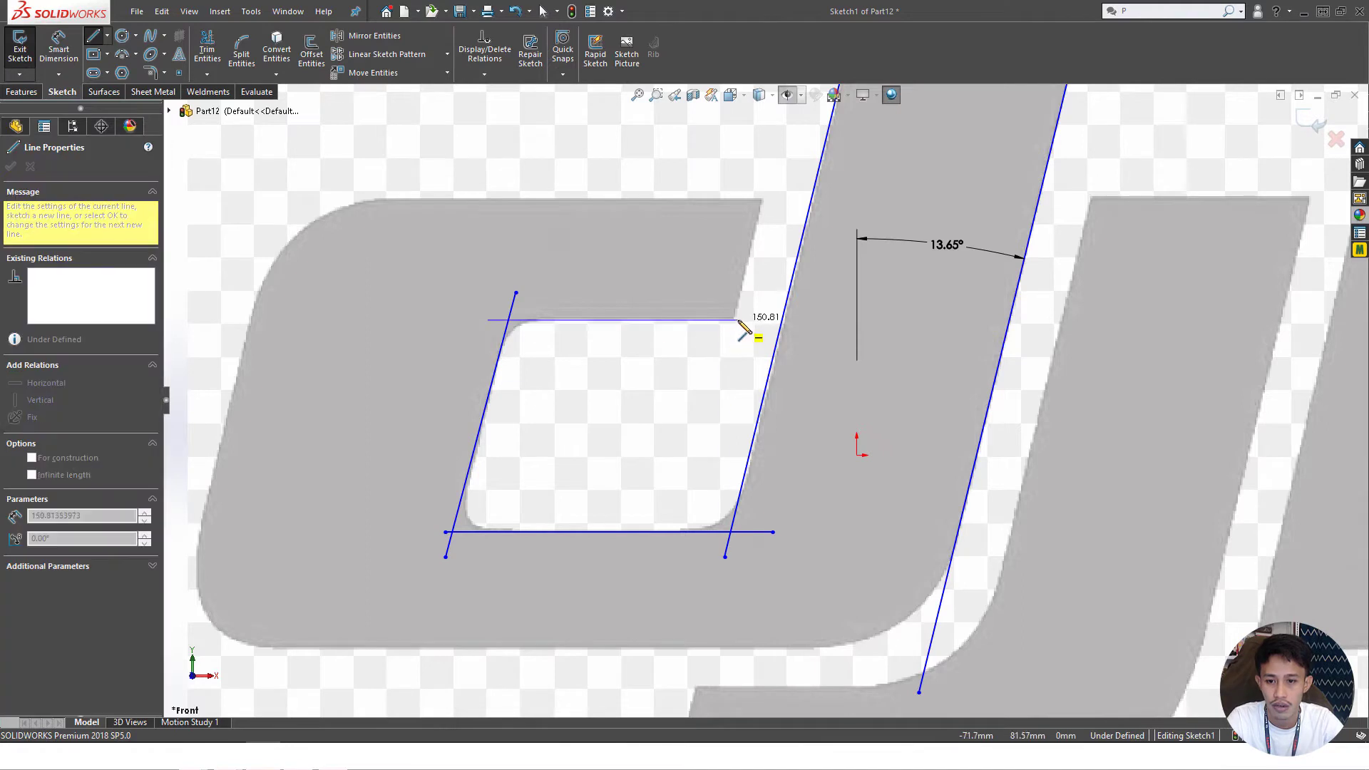
click(733, 320)
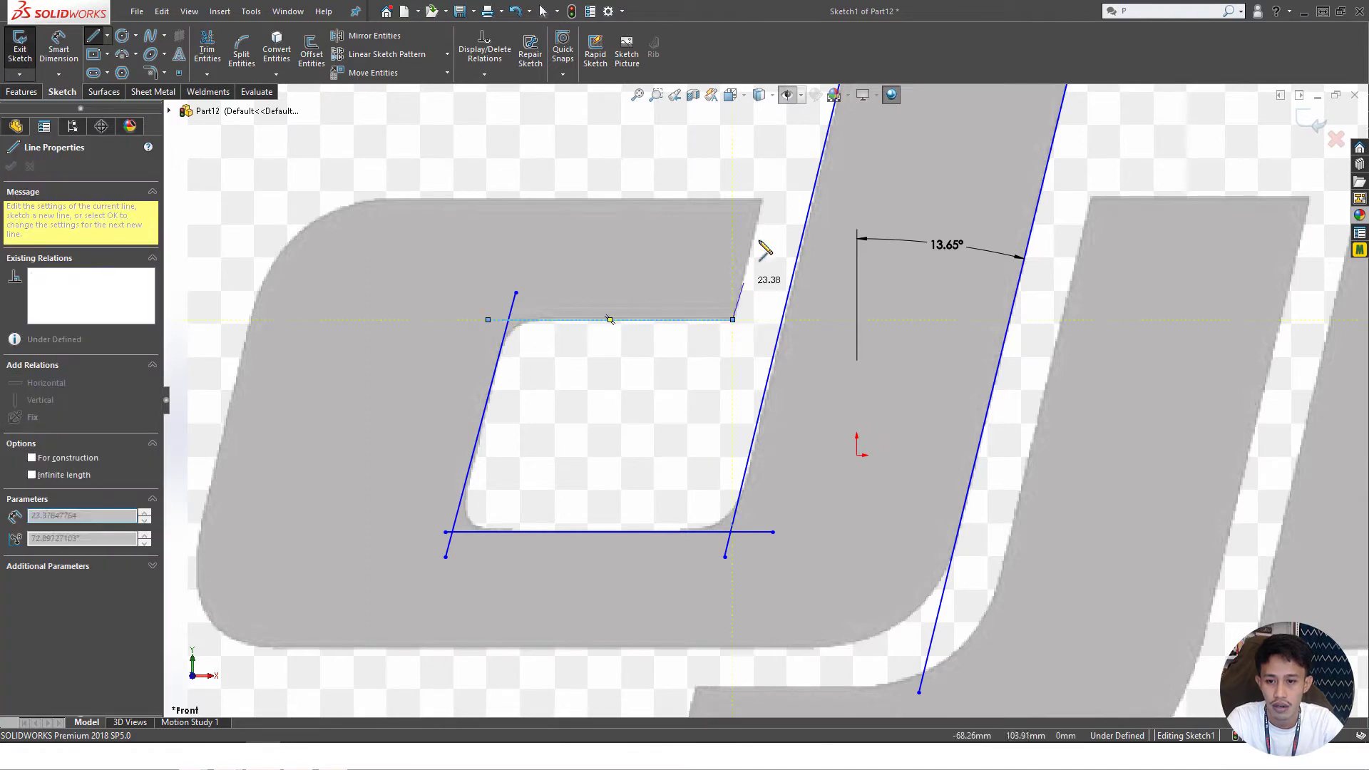
click(763, 197)
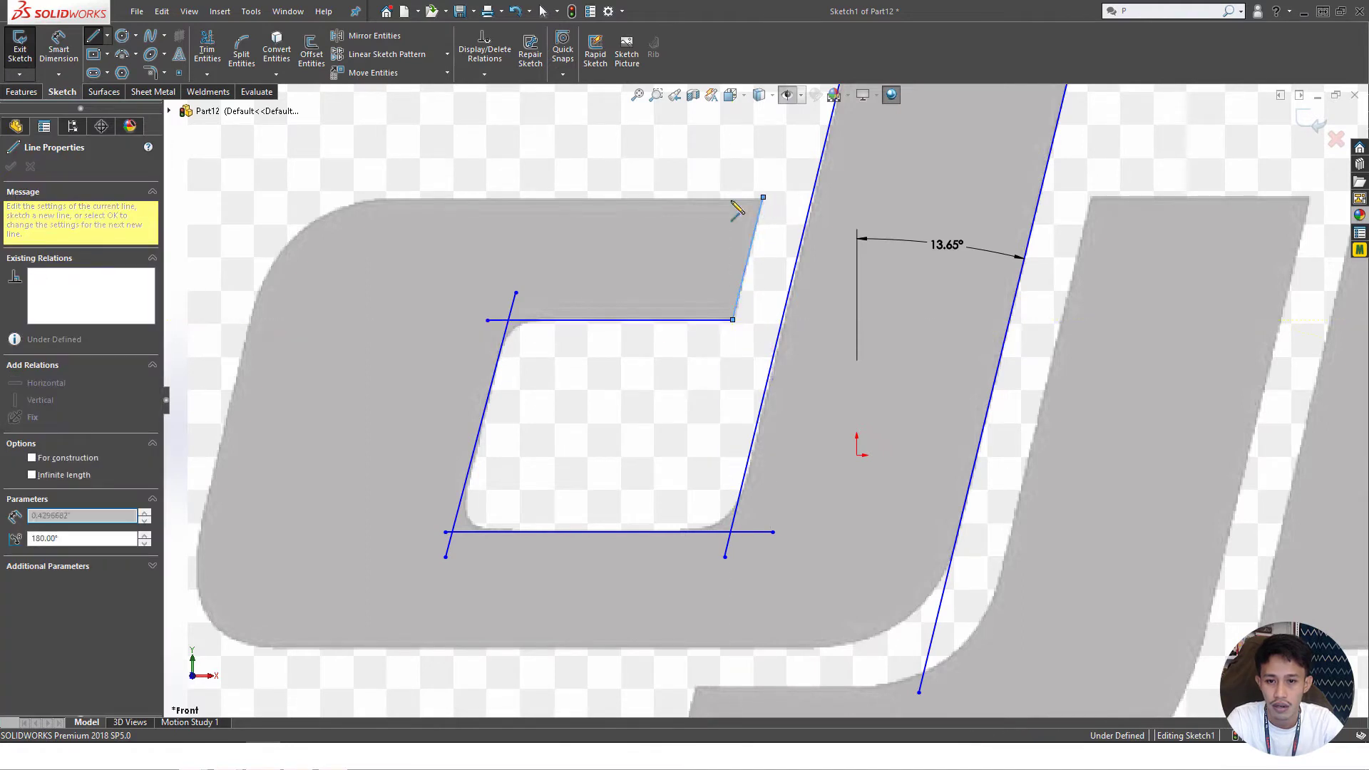
- Sketch a horizontal line along the d's outer upper edge and a slanted line along its outer left edge
double_click(284, 198)
scroll(450, 364, down, 3)
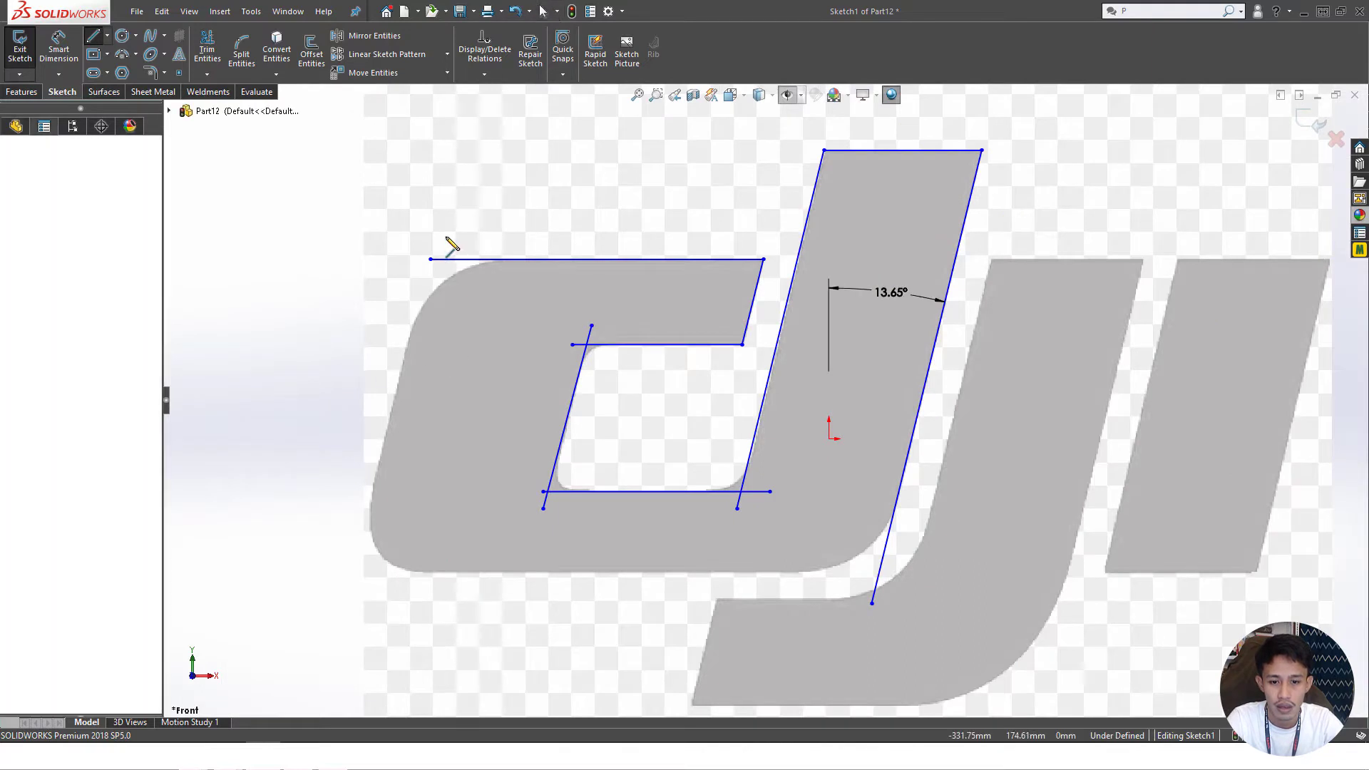
click(447, 237)
click(339, 628)
key(Escape)
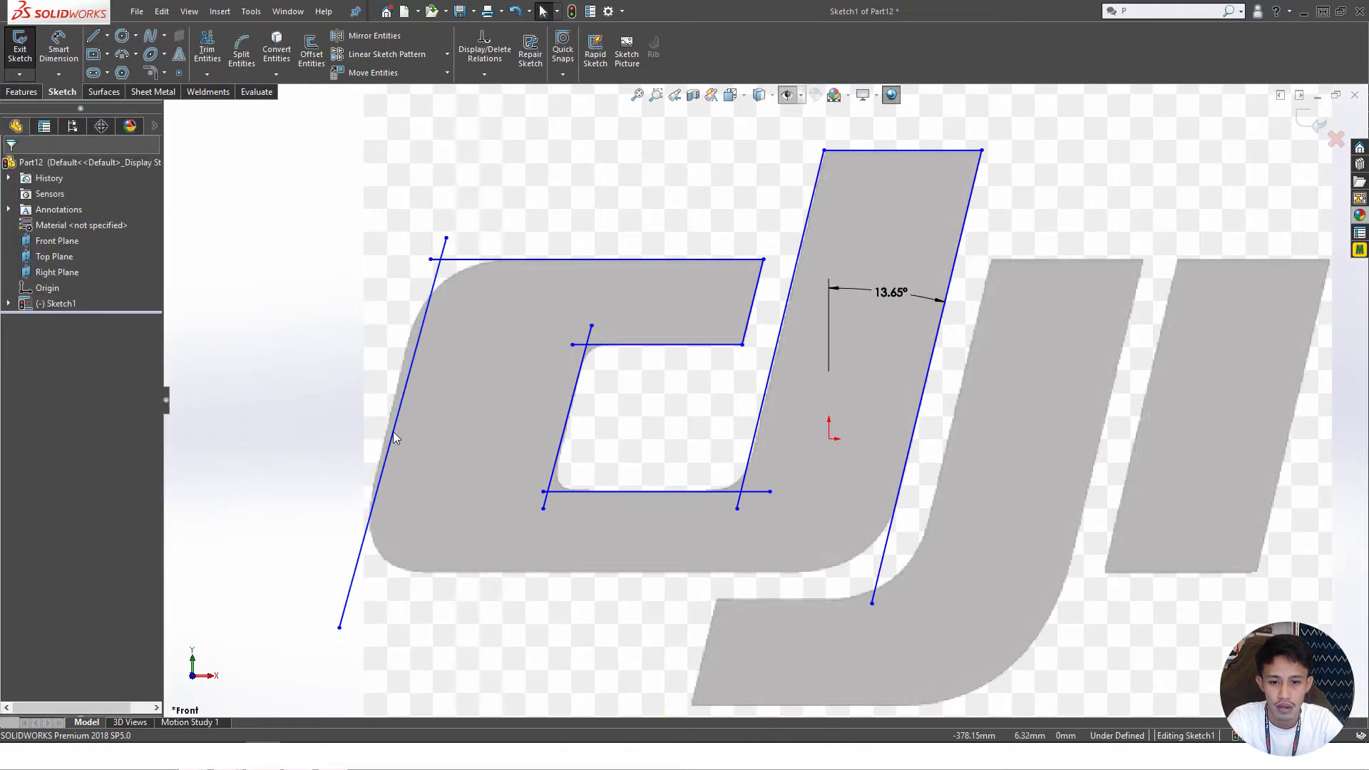
- Fix the stem's right slanted line in place and delete the 13.65° angle dimension
click(935, 345)
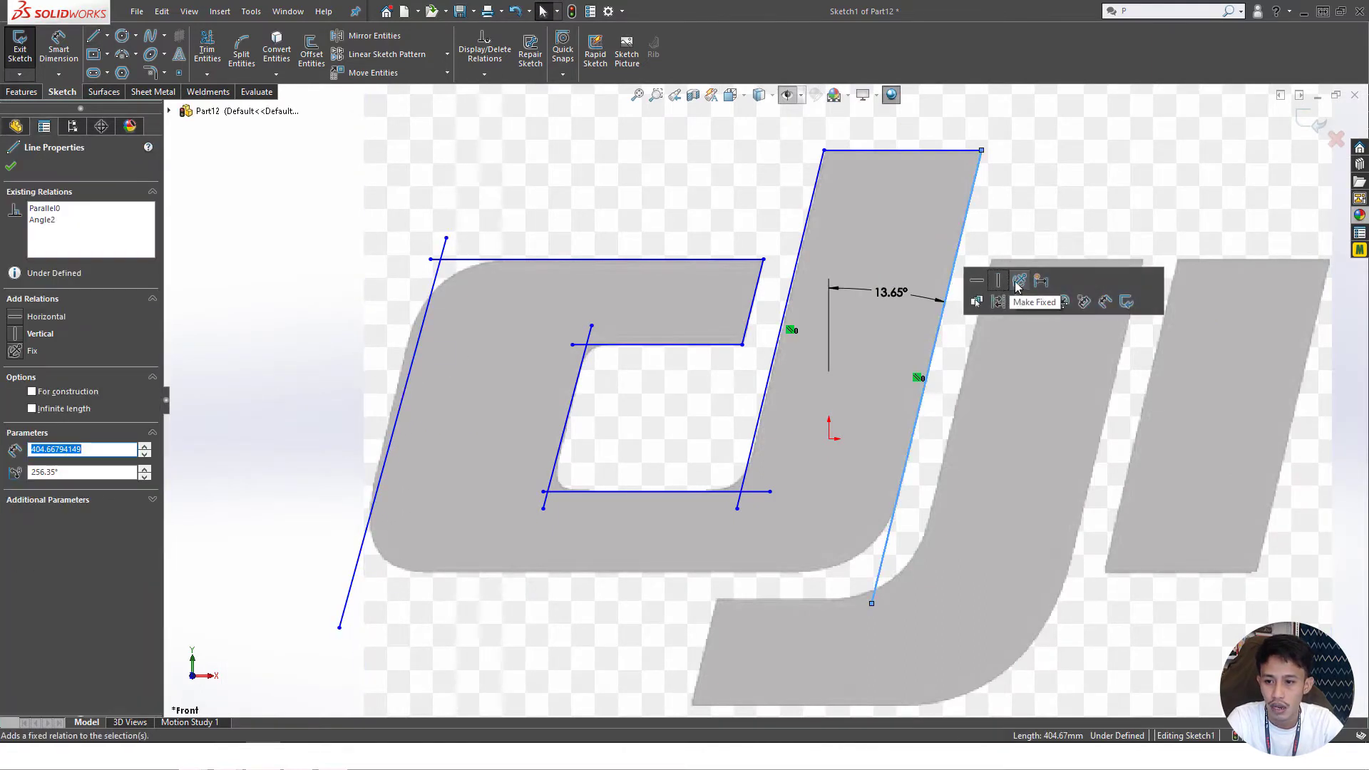
click(1019, 284)
click(499, 357)
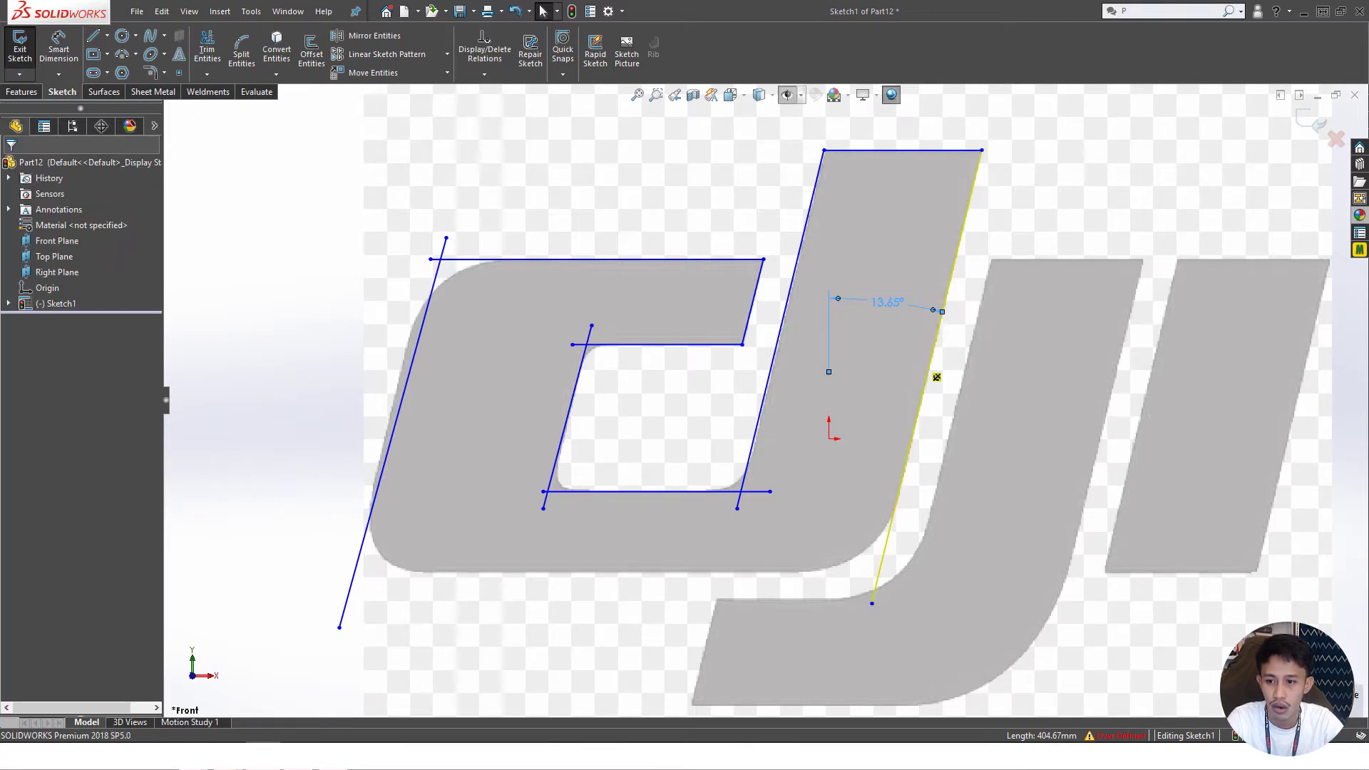
click(897, 298)
key(Delete)
click(944, 302)
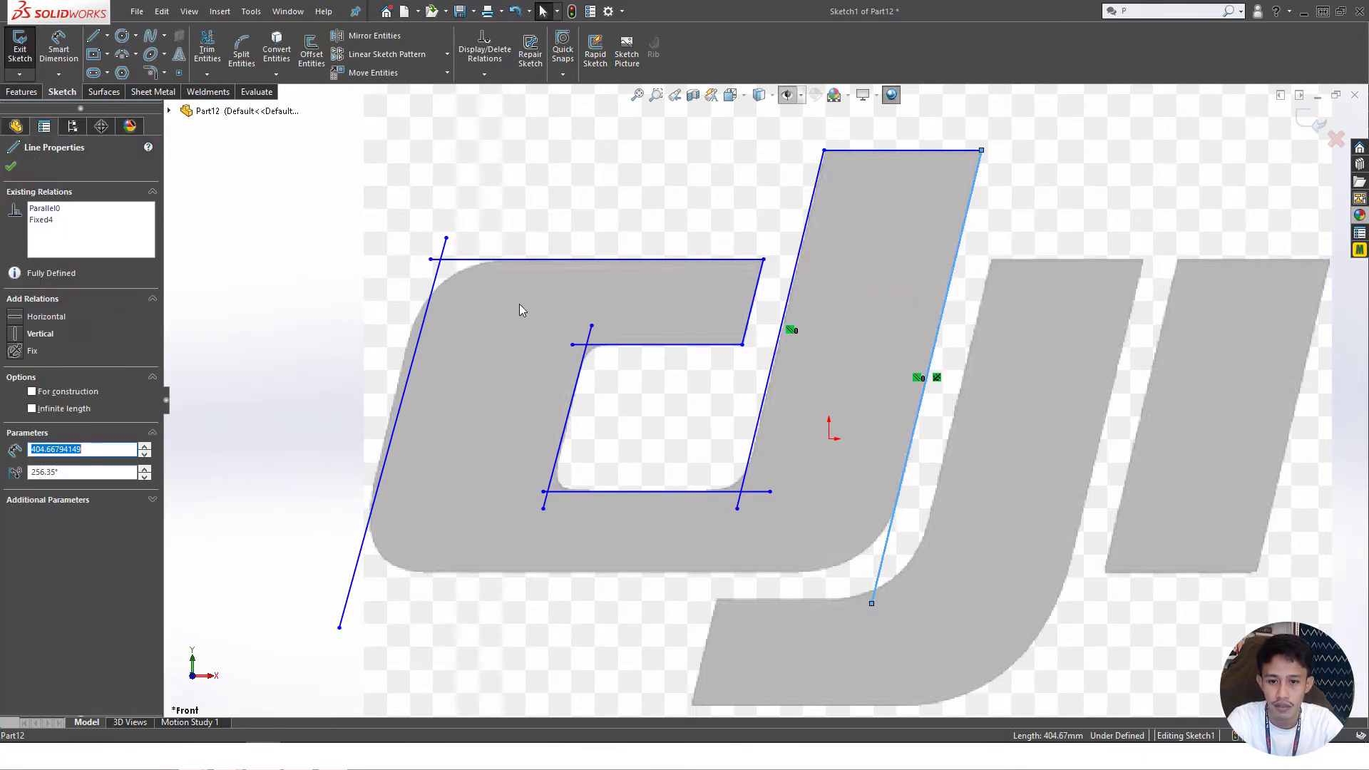
- Make the d's outer left line parallel to the stem's right edge and move its upper end onto the upper edge's endpoint
click(428, 302)
ctrl+click(943, 314)
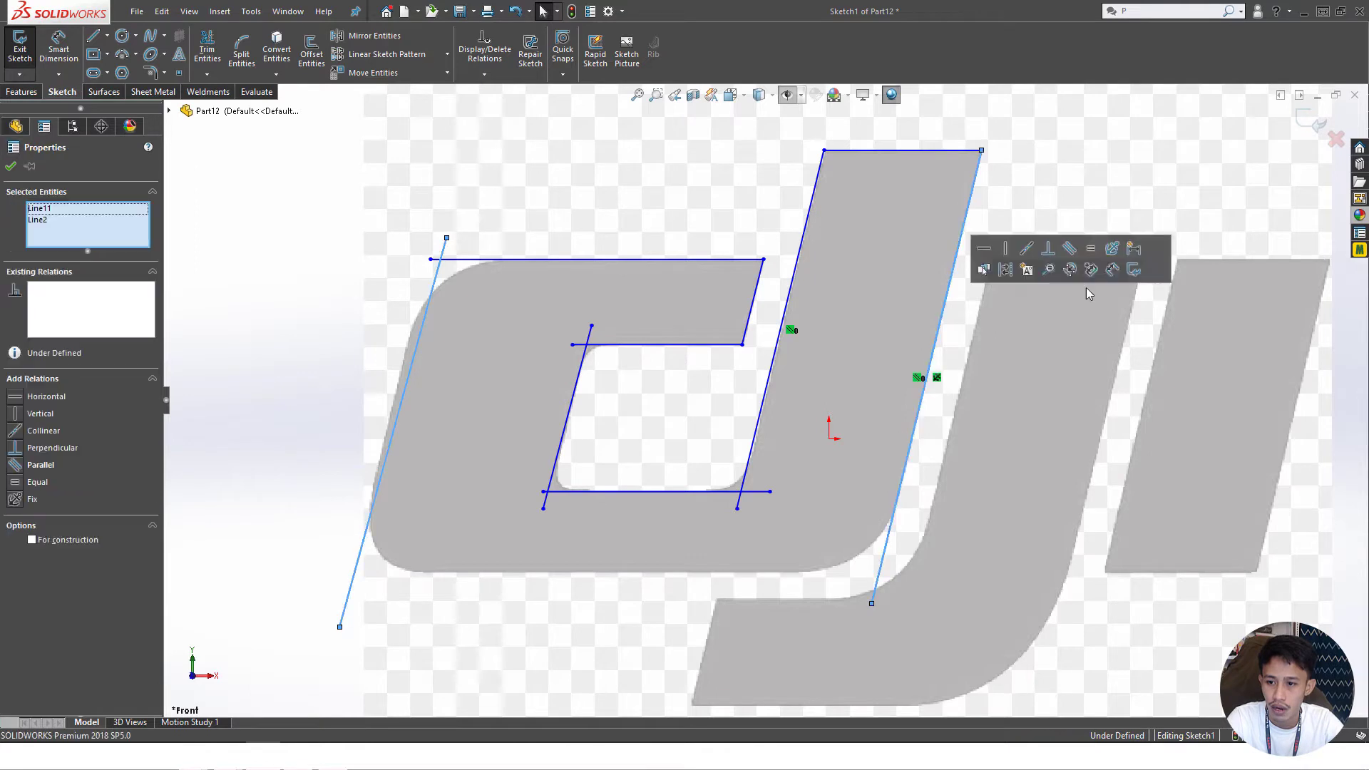
click(1071, 252)
click(473, 304)
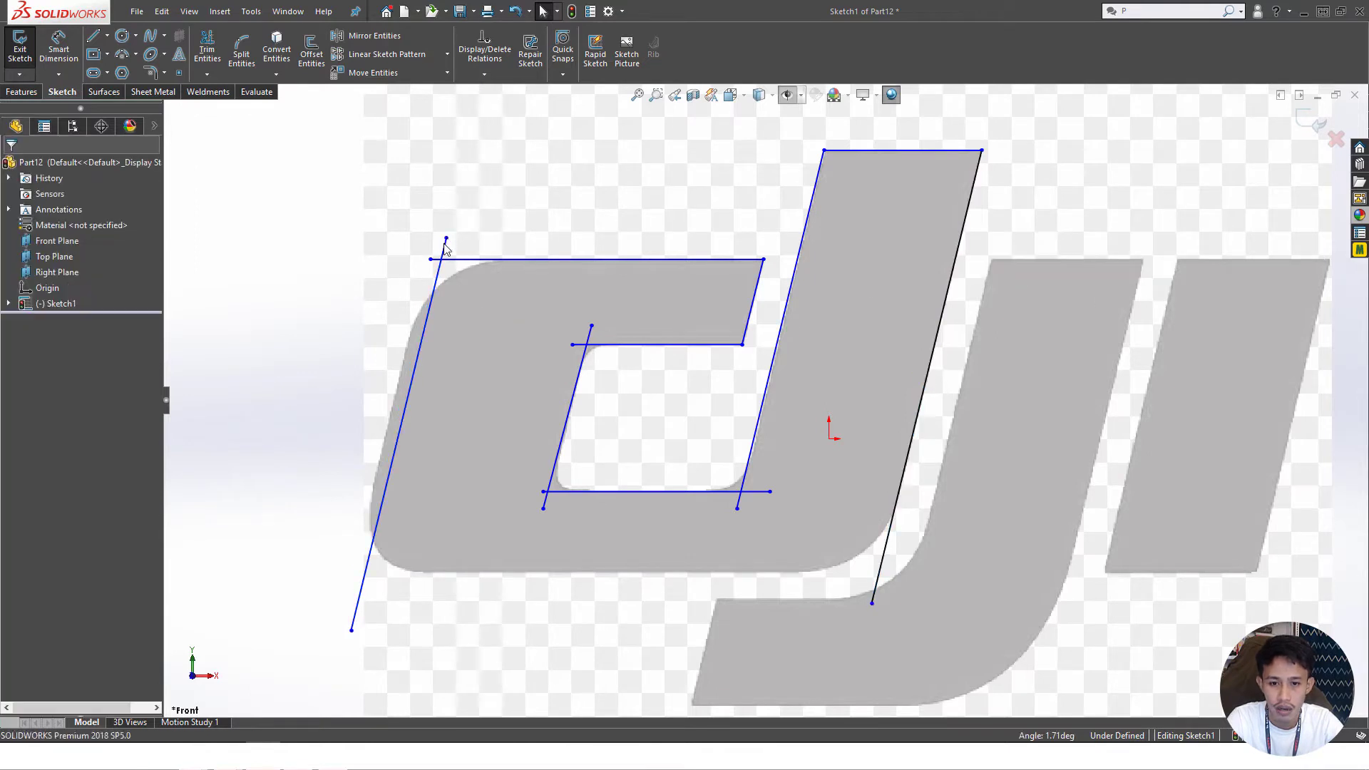
drag(446, 241, 431, 263)
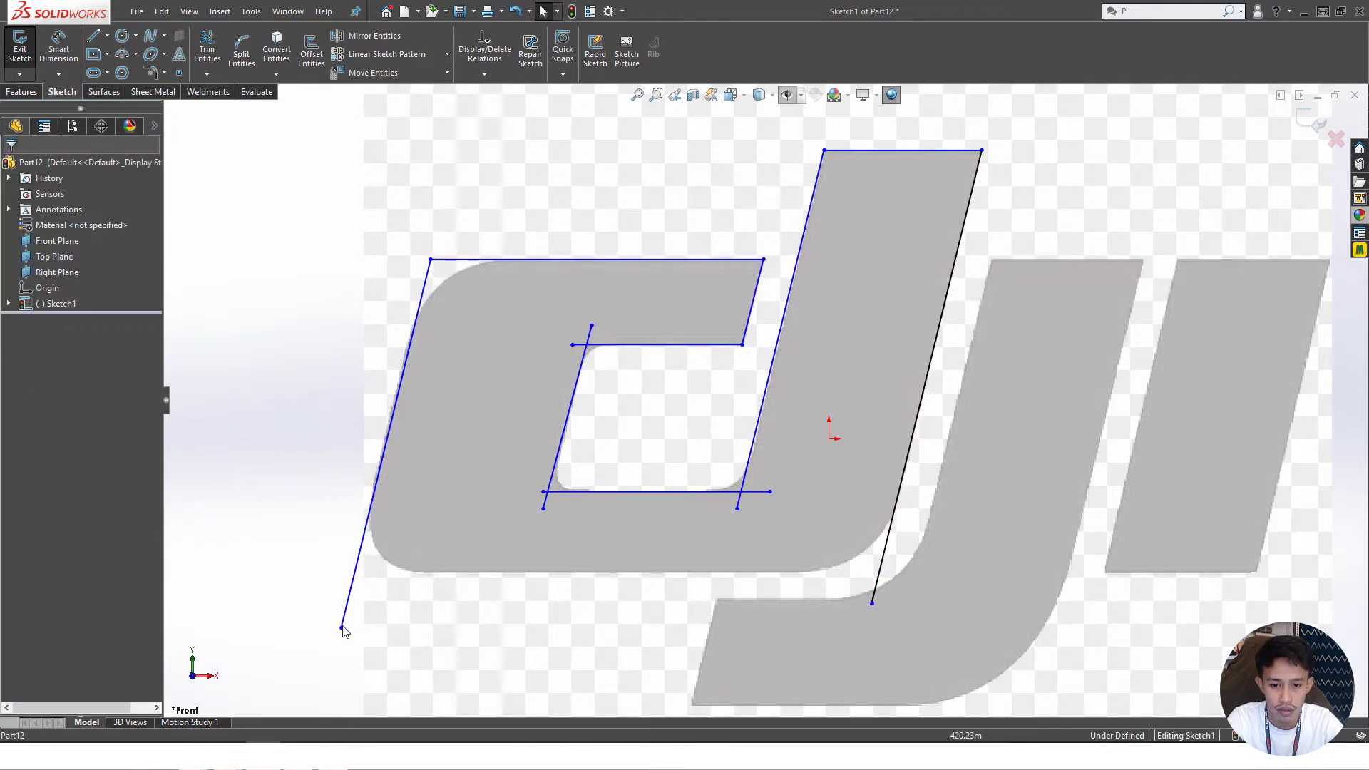
mouse_move(342, 627)
mouse_down()
mouse_move(309, 599)
mouse_move(340, 619)
mouse_up()
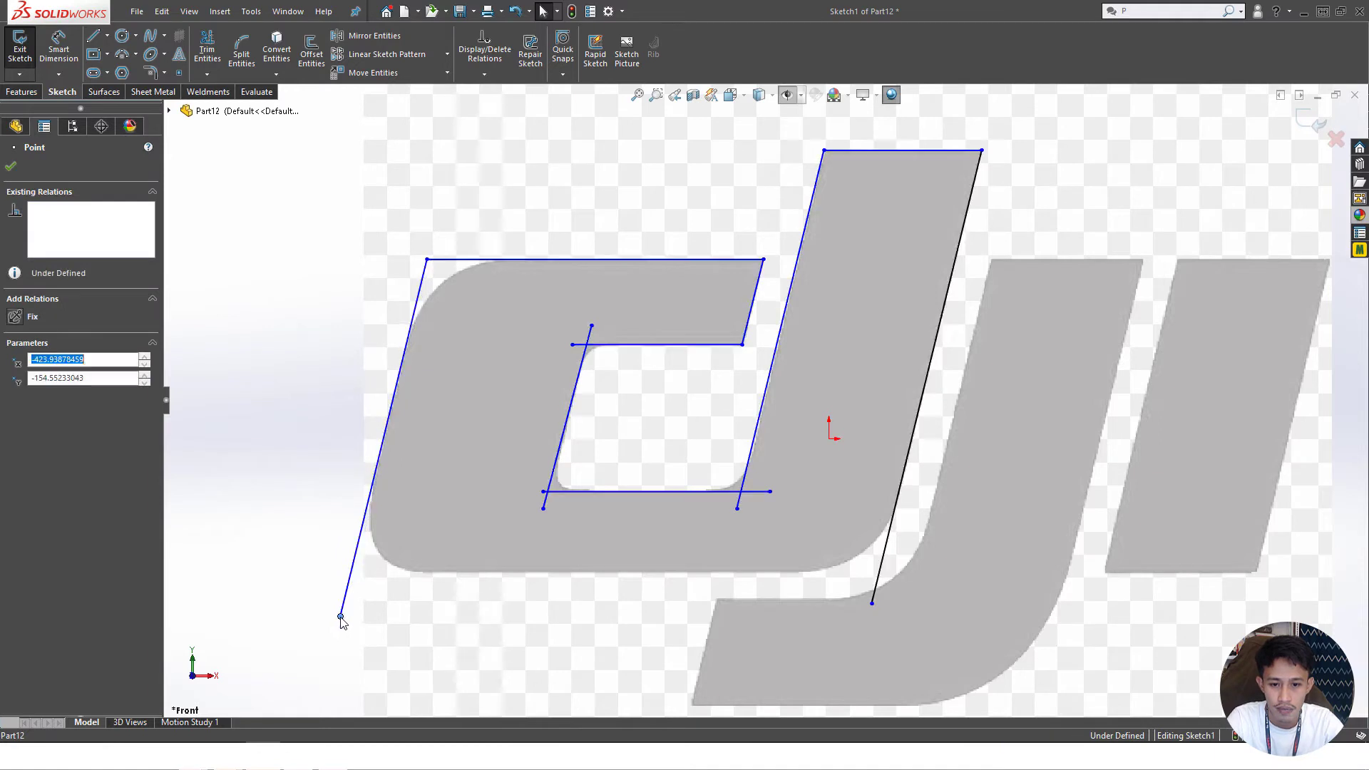
- Sketch a horizontal line about 500 mm long along the d's outer lower edge, crossing both slanted outer lines
key(l)
click(322, 572)
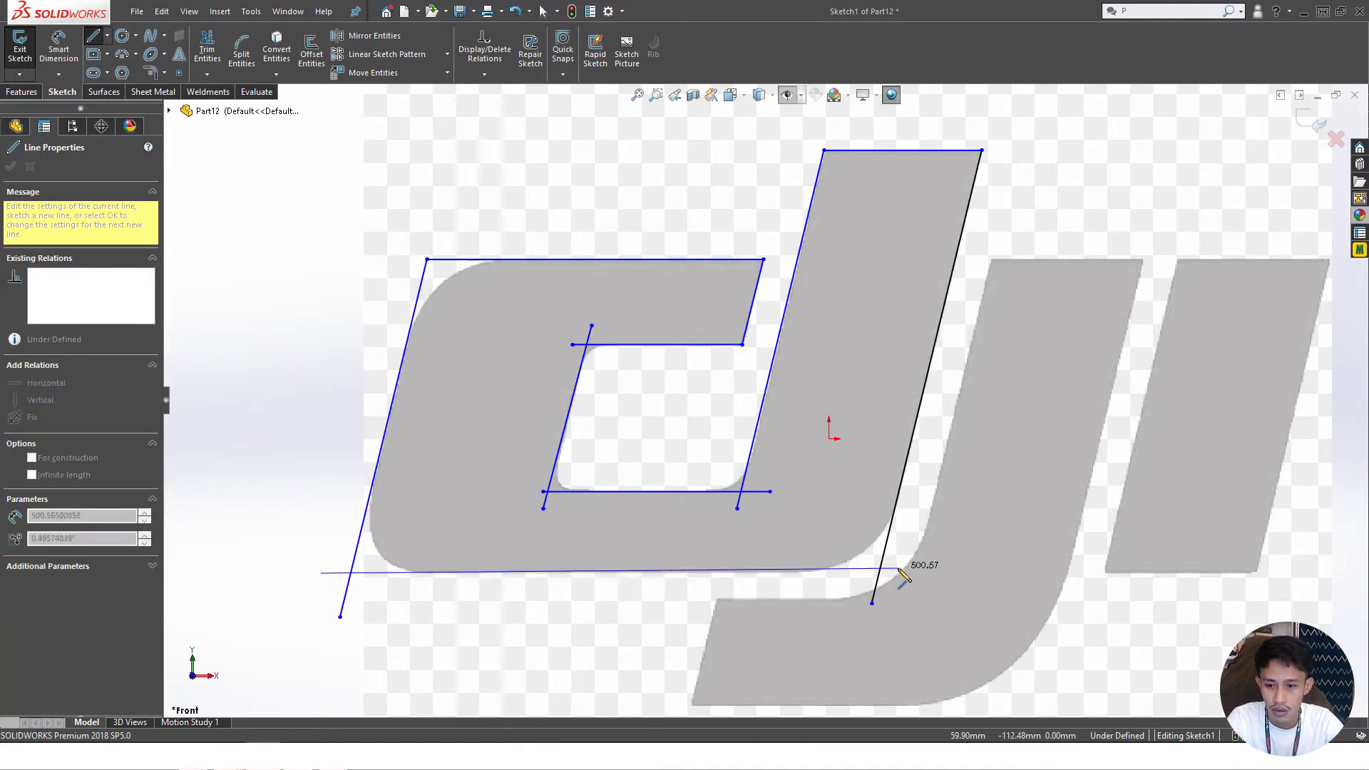
click(898, 573)
key(Escape)
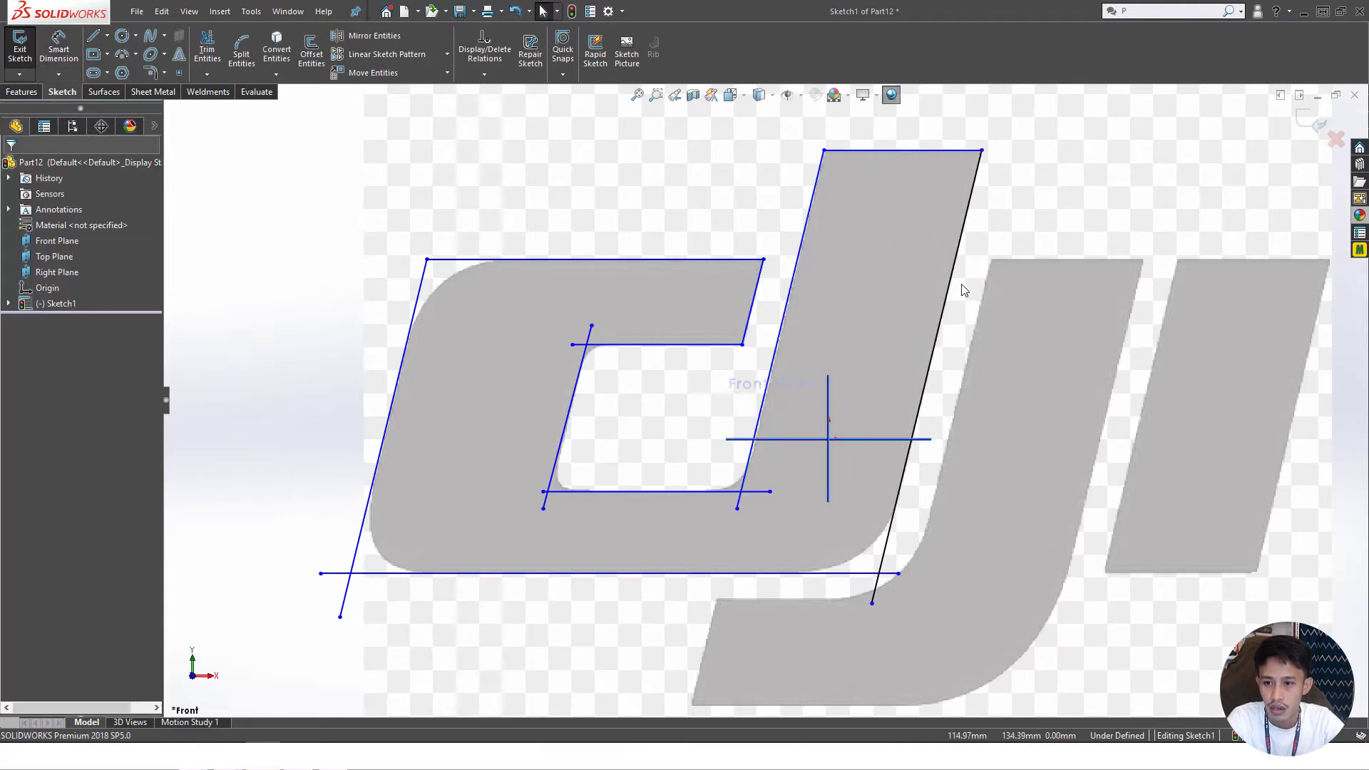
- Dimension the distance between the stem's two slanted edges and set it to 133 mm
click(798, 250)
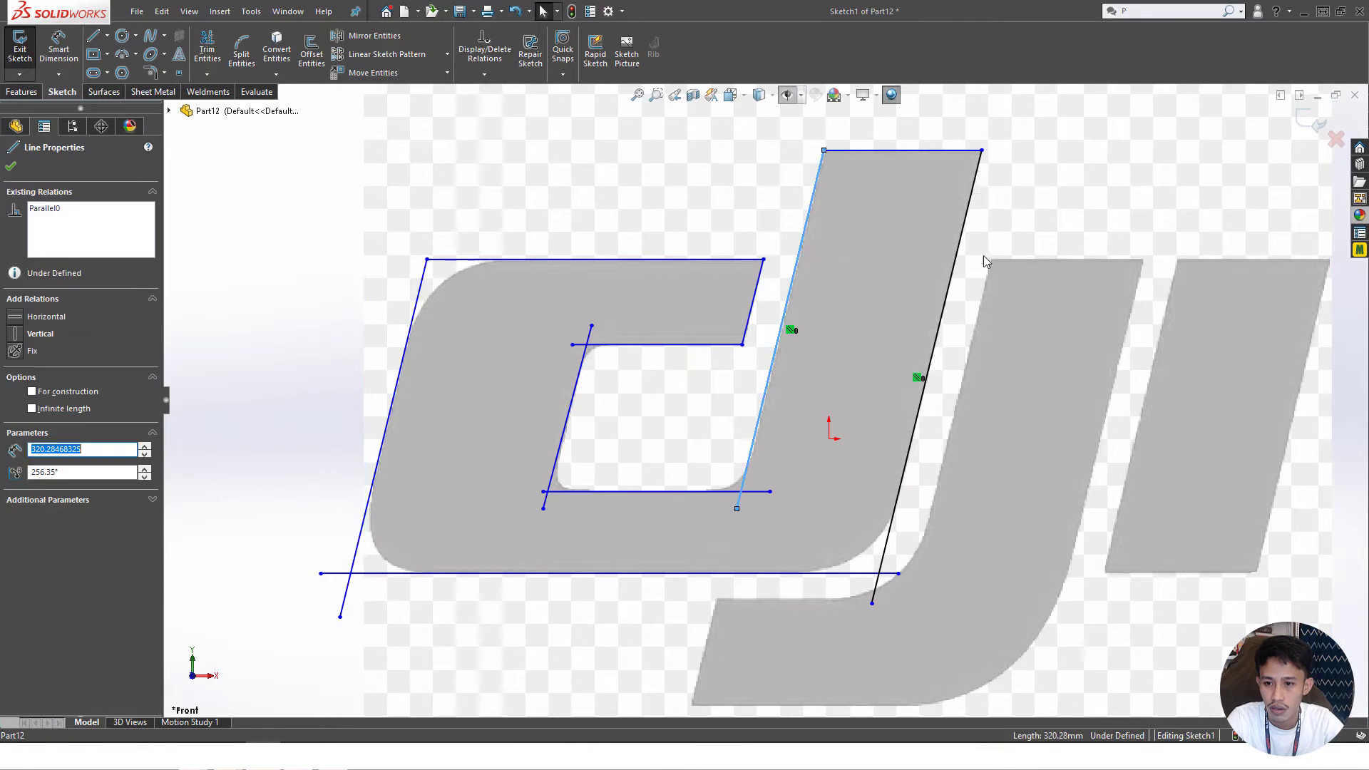
ctrl+click(962, 259)
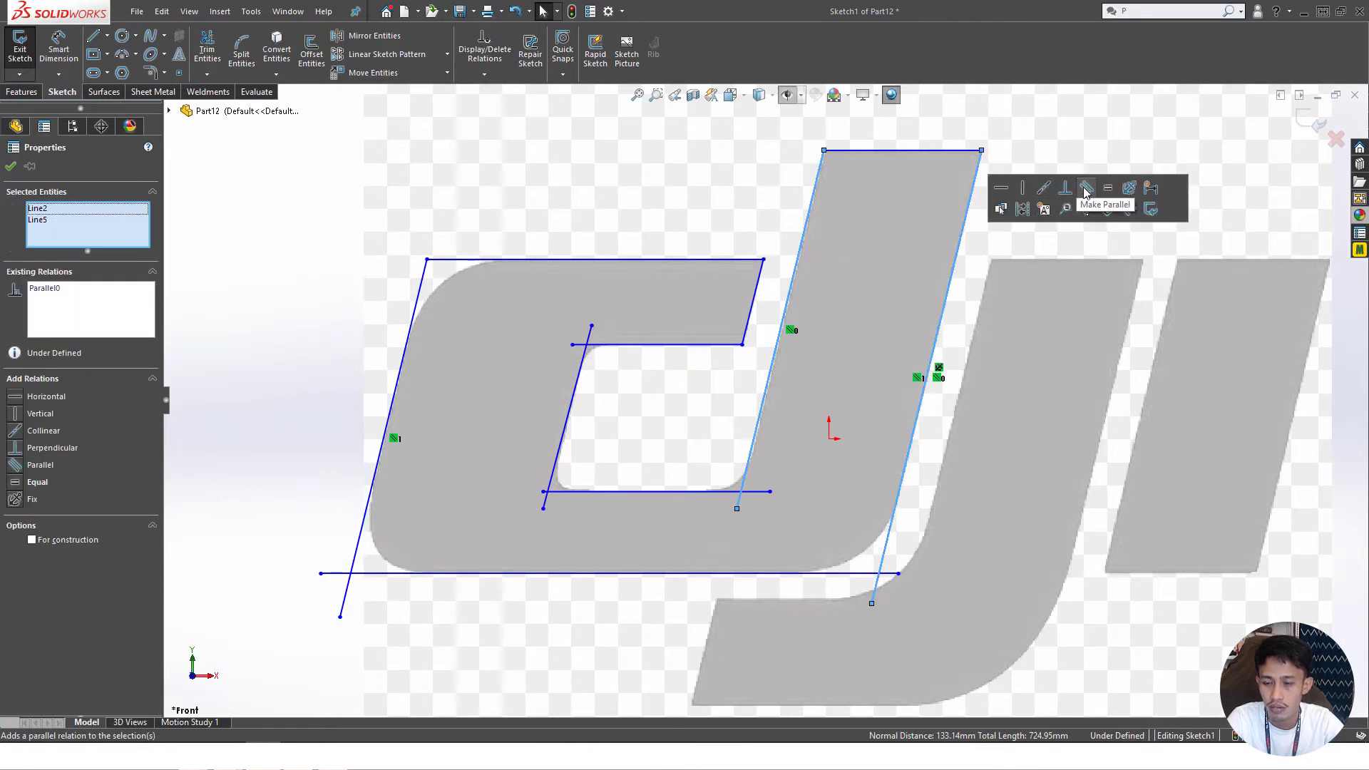
key(d)
click(801, 245)
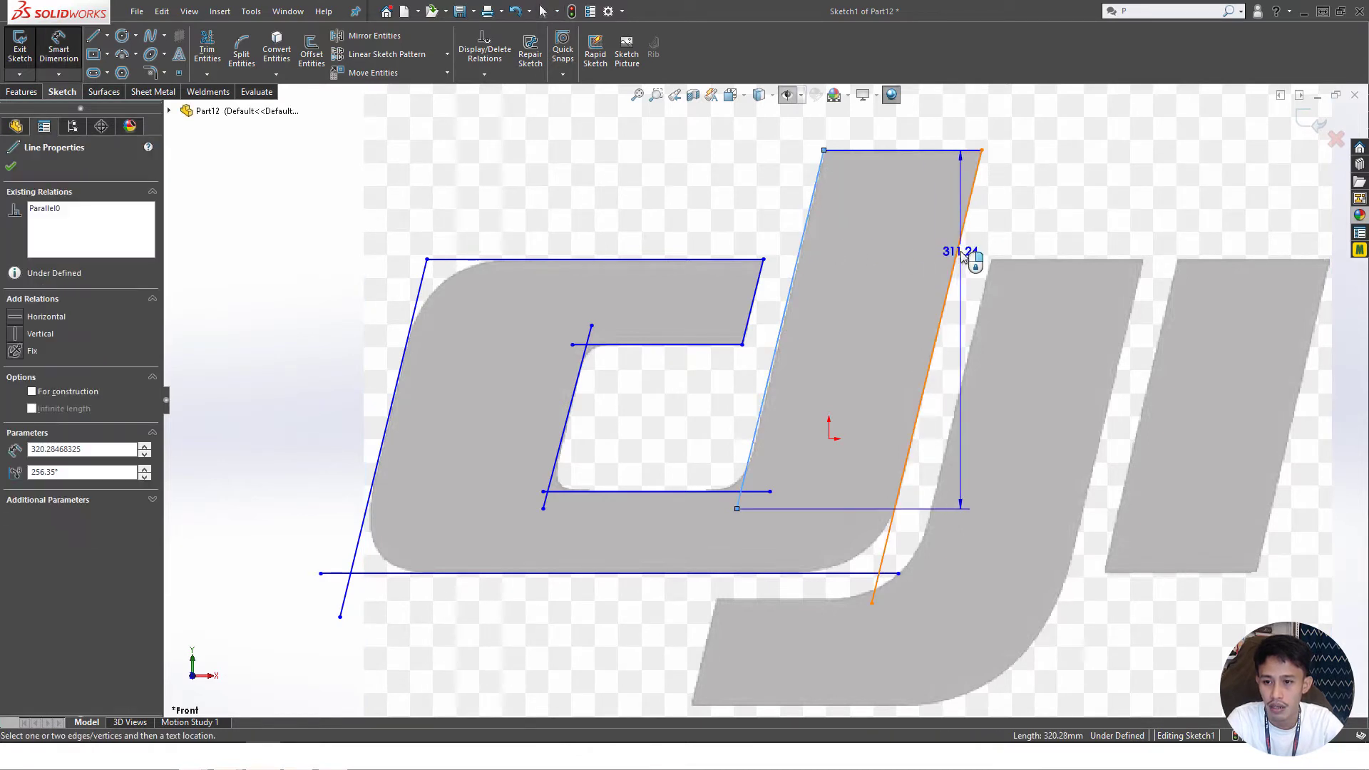
click(961, 253)
click(902, 263)
text(133)
key(Return)
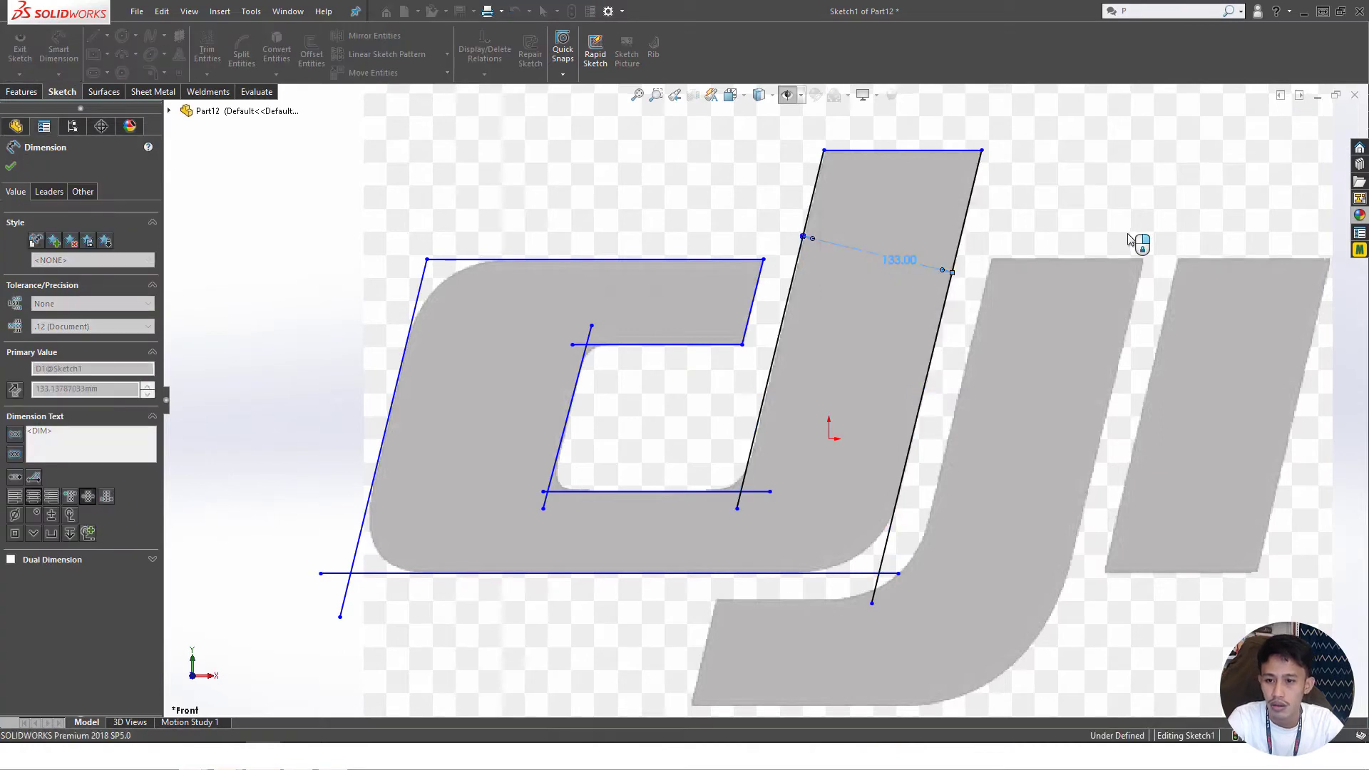
- Change the stem's width dimension to 132 mm
key(Escape)
double_click(901, 260)
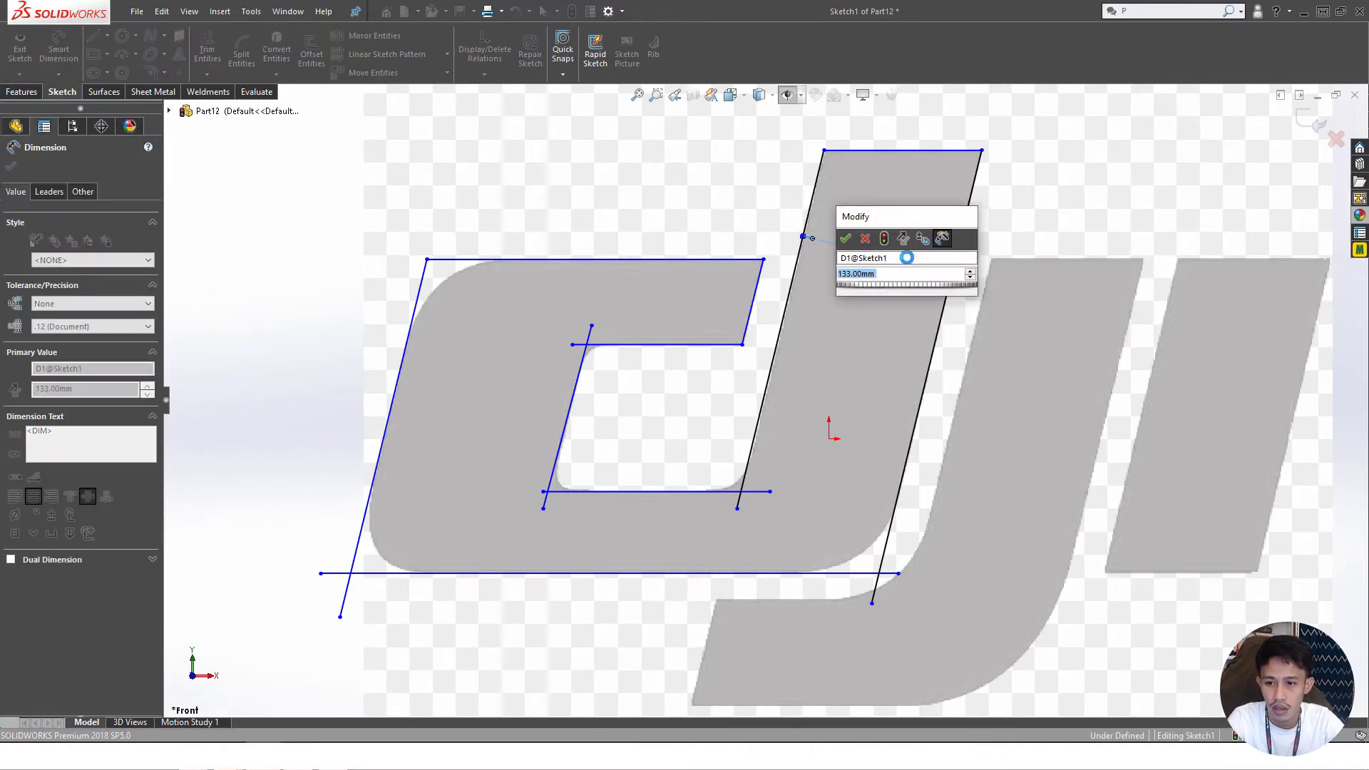
text(132)
key(Return)
key(Escape)
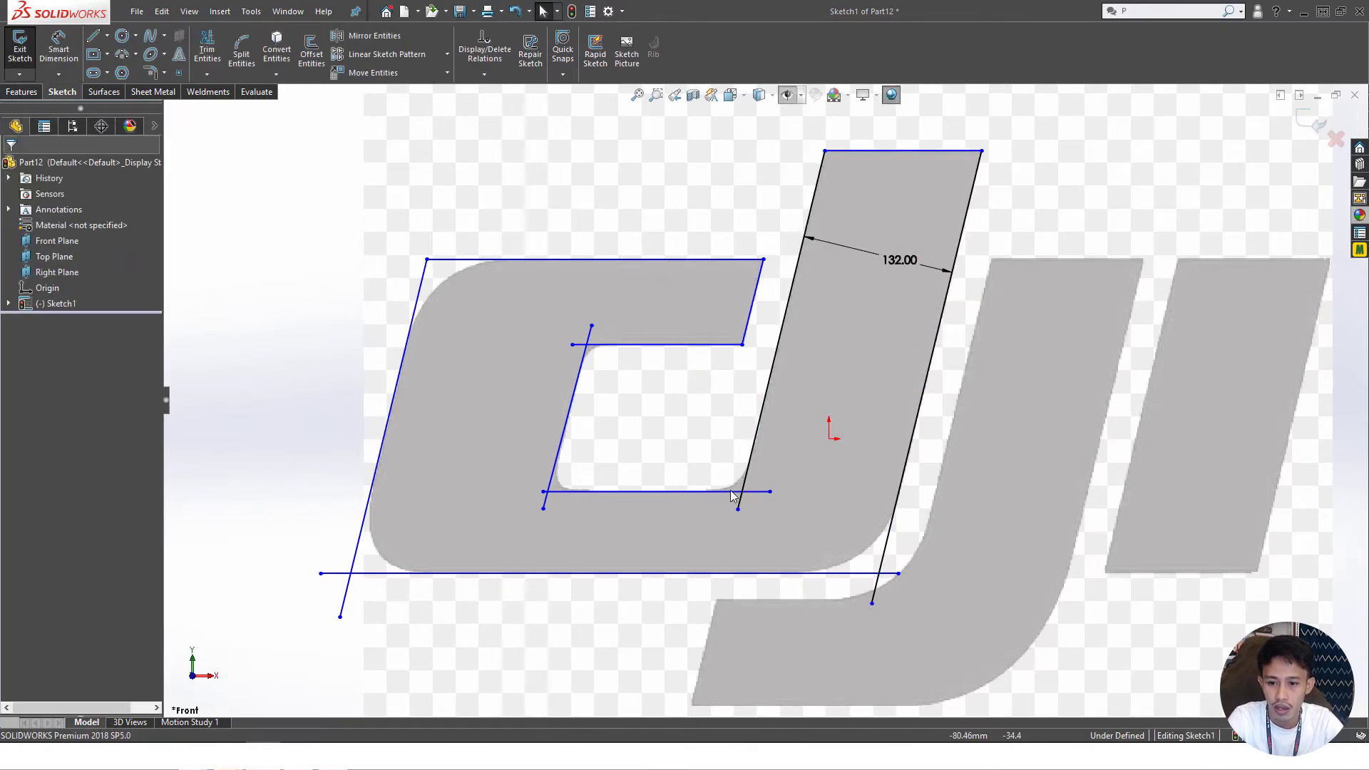
- Trim the overshooting line ends at the corners of the d's inner opening
key(t)
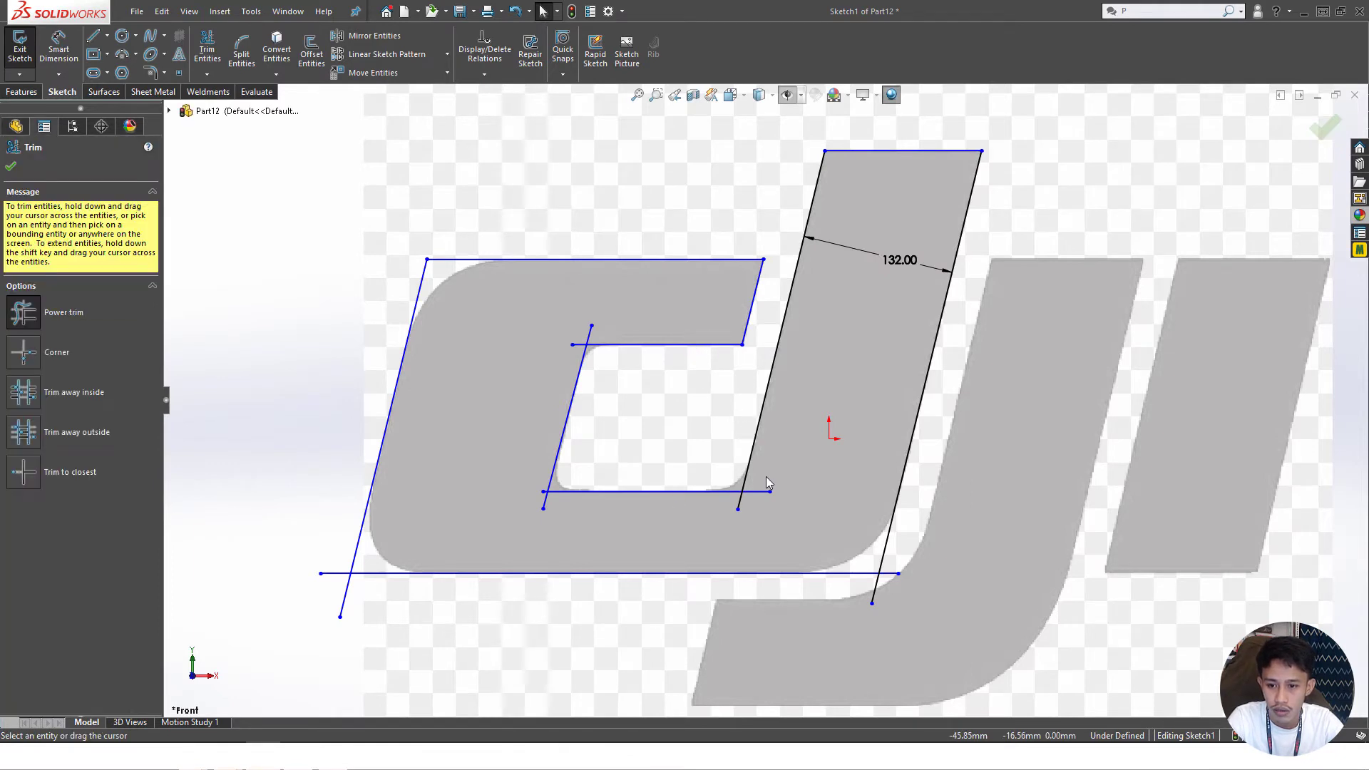
drag(766, 476, 741, 505)
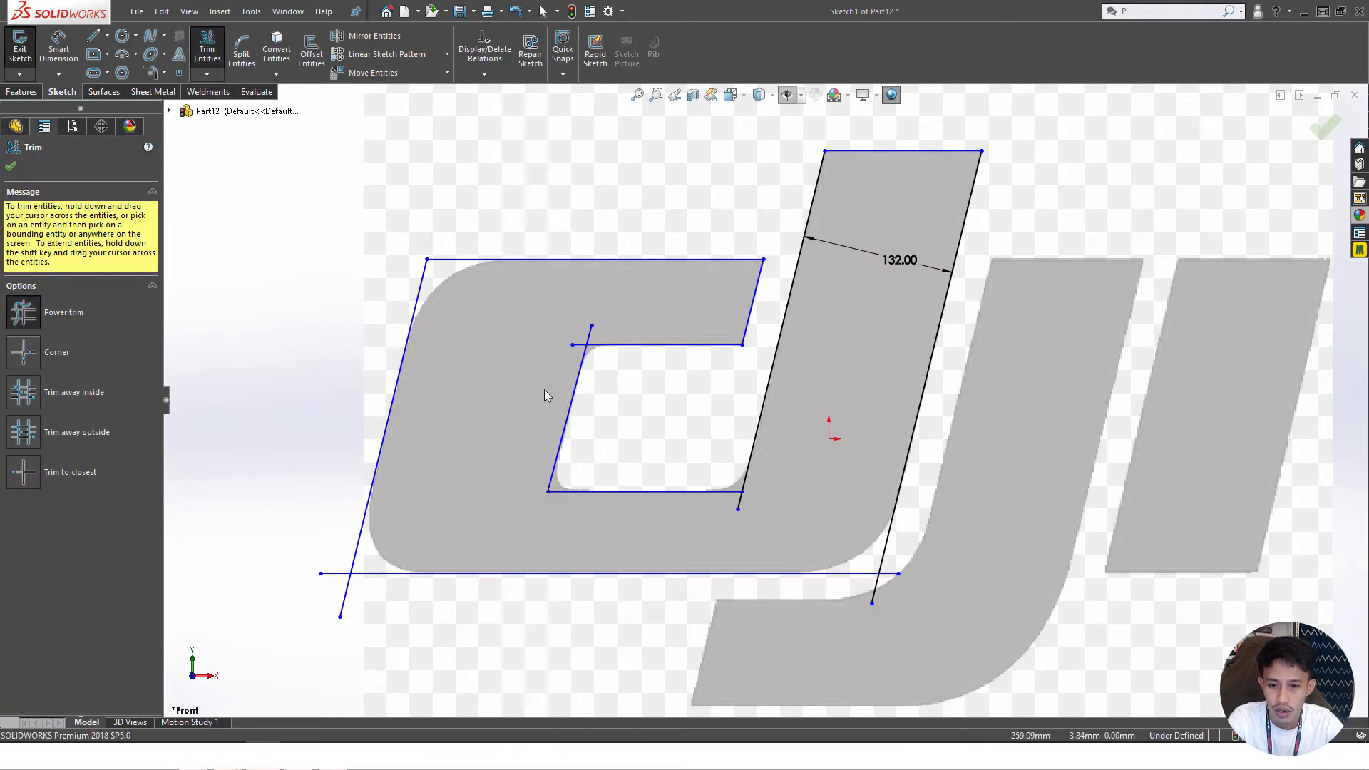
drag(597, 330, 567, 353)
key(Escape)
- Make the inner opening's left edge parallel to the stem's left edge
click(571, 401)
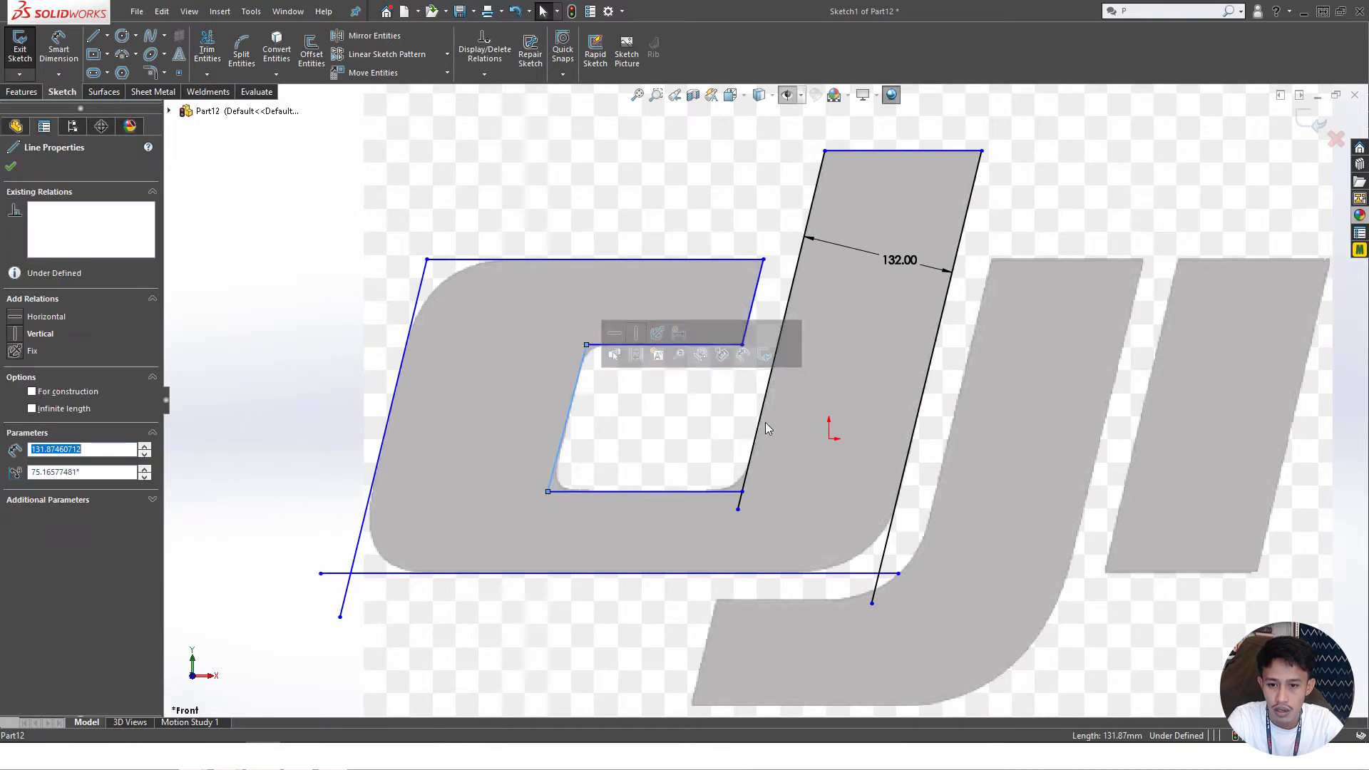
ctrl+click(762, 426)
click(890, 362)
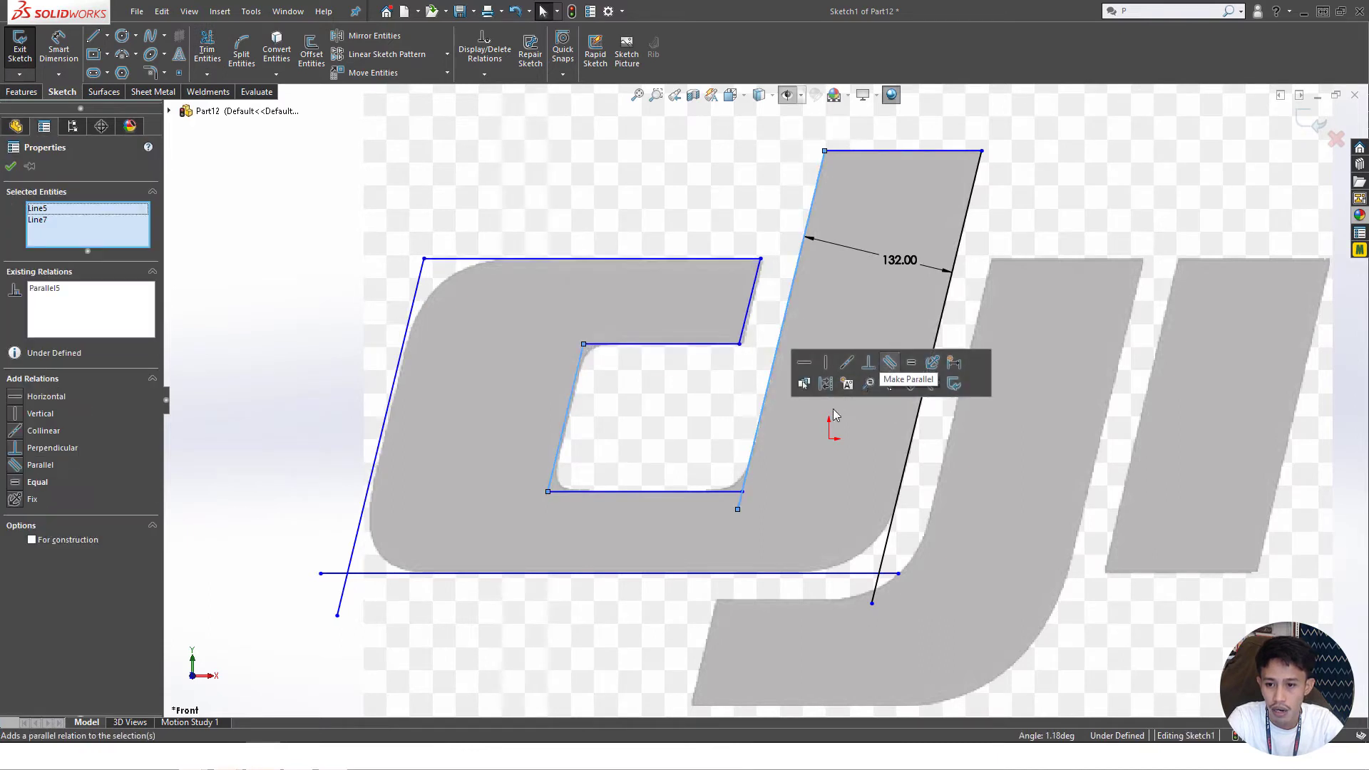
key(Escape)
- Trim the lower end of the stem's left edge where it overshoots the inner opening's lower edge
key(t)
key(Escape)
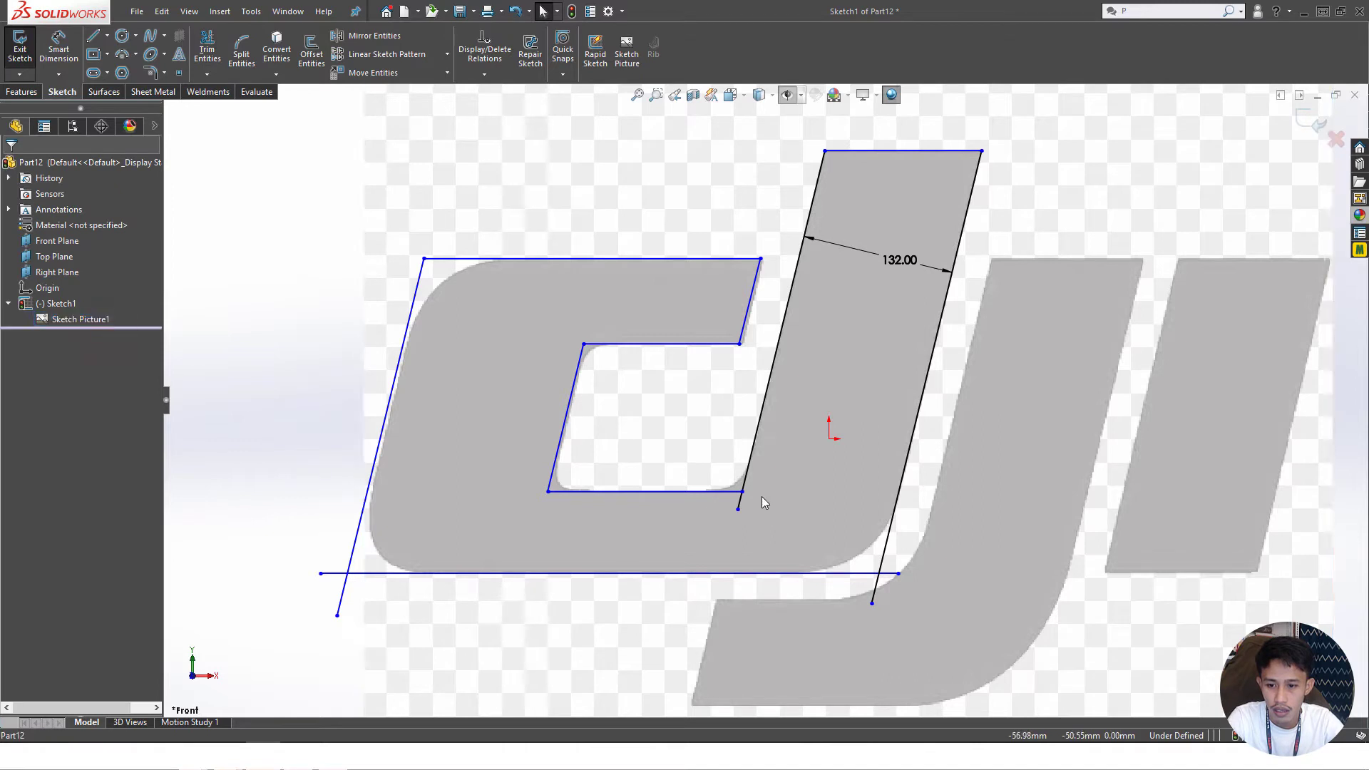
key(t)
drag(745, 490, 793, 490)
click(792, 491)
key(Escape)
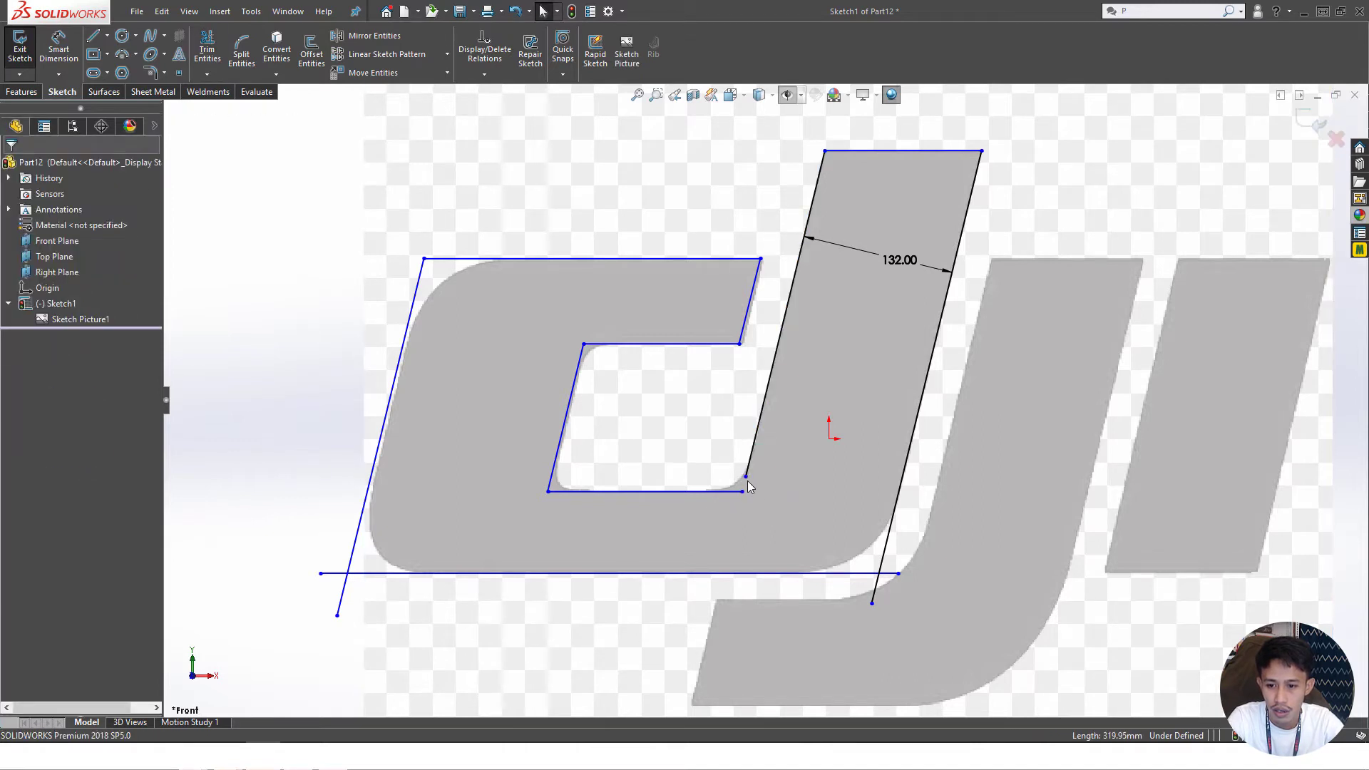
- Fix the inner opening's lower edge line in place and join the stem's left edge to its right end
click(742, 490)
click(700, 491)
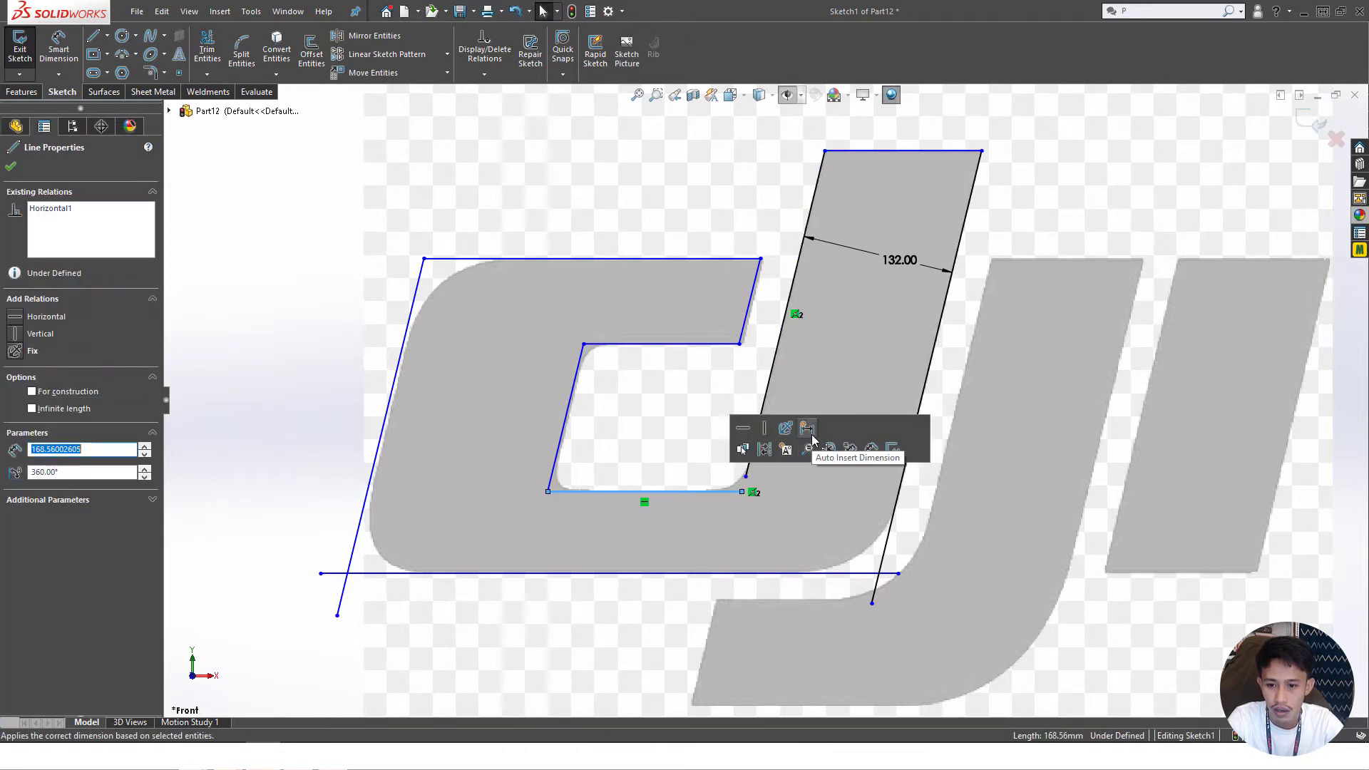
click(784, 431)
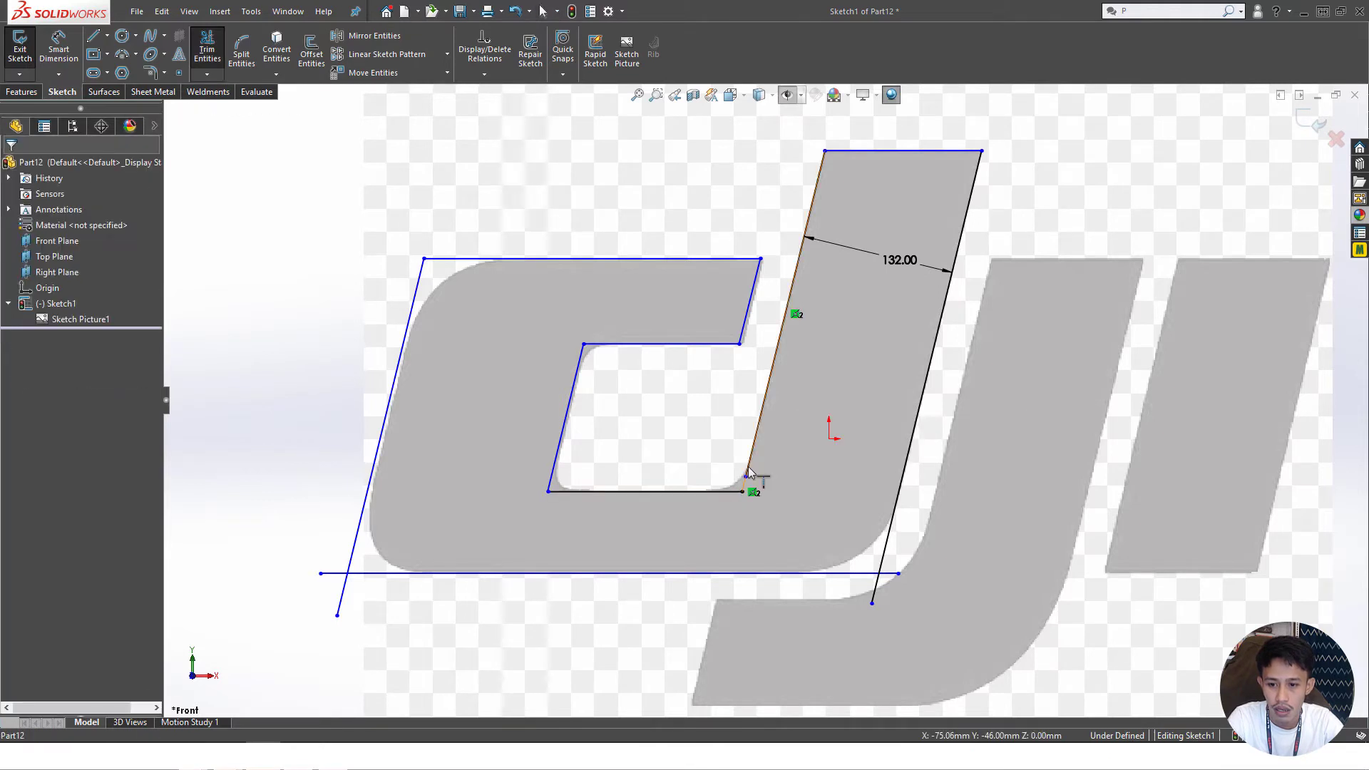
- Dimension the distance between the inner opening's left edge and the stem's left edge and set it to 160 mm
key(d)
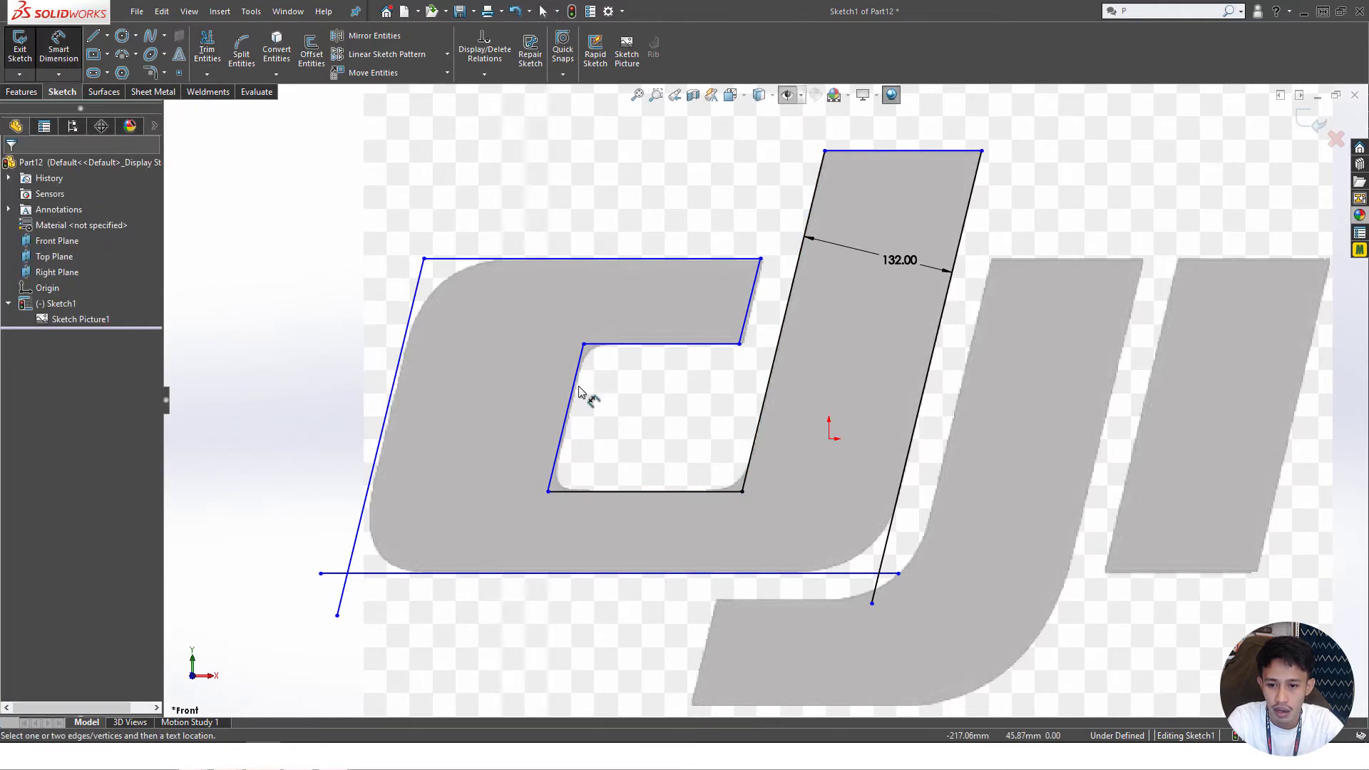
click(760, 411)
click(575, 398)
click(662, 414)
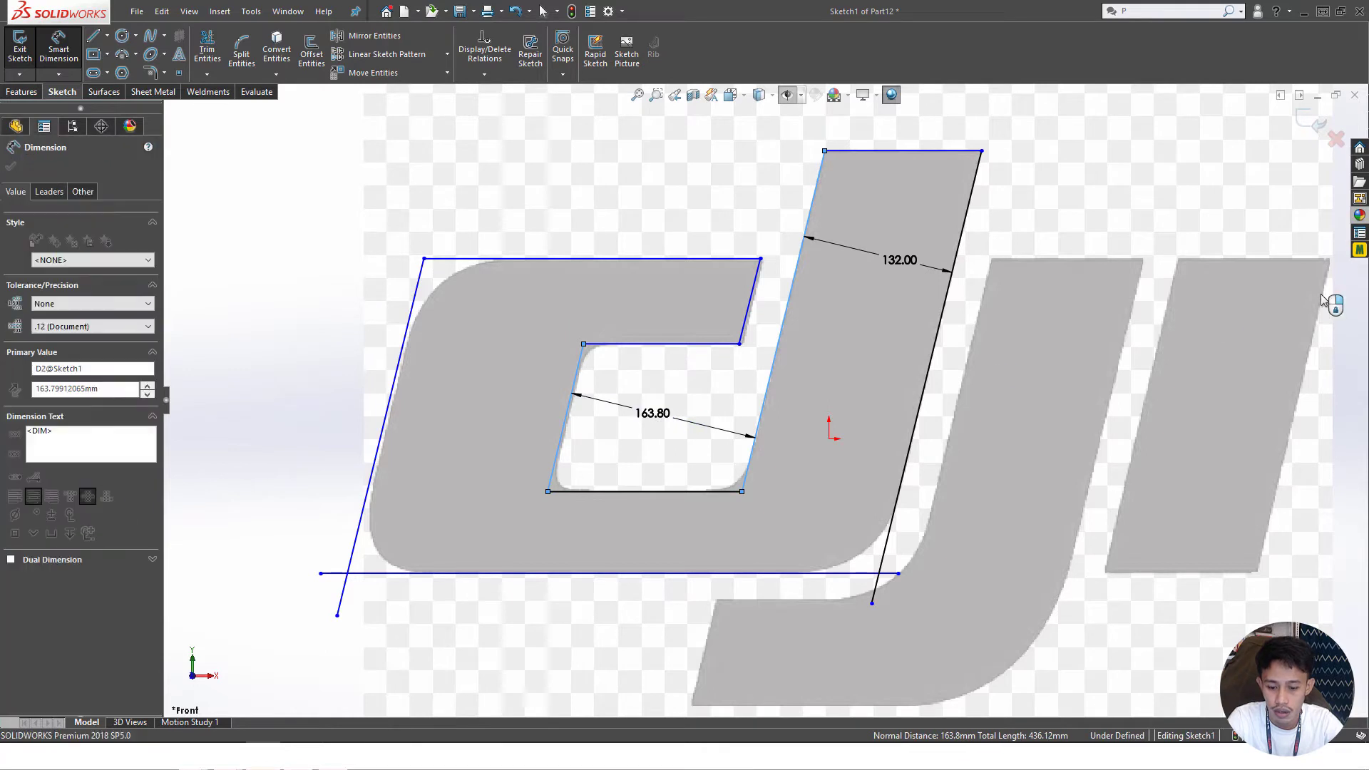
text(160)
key(Return)
key(Escape)
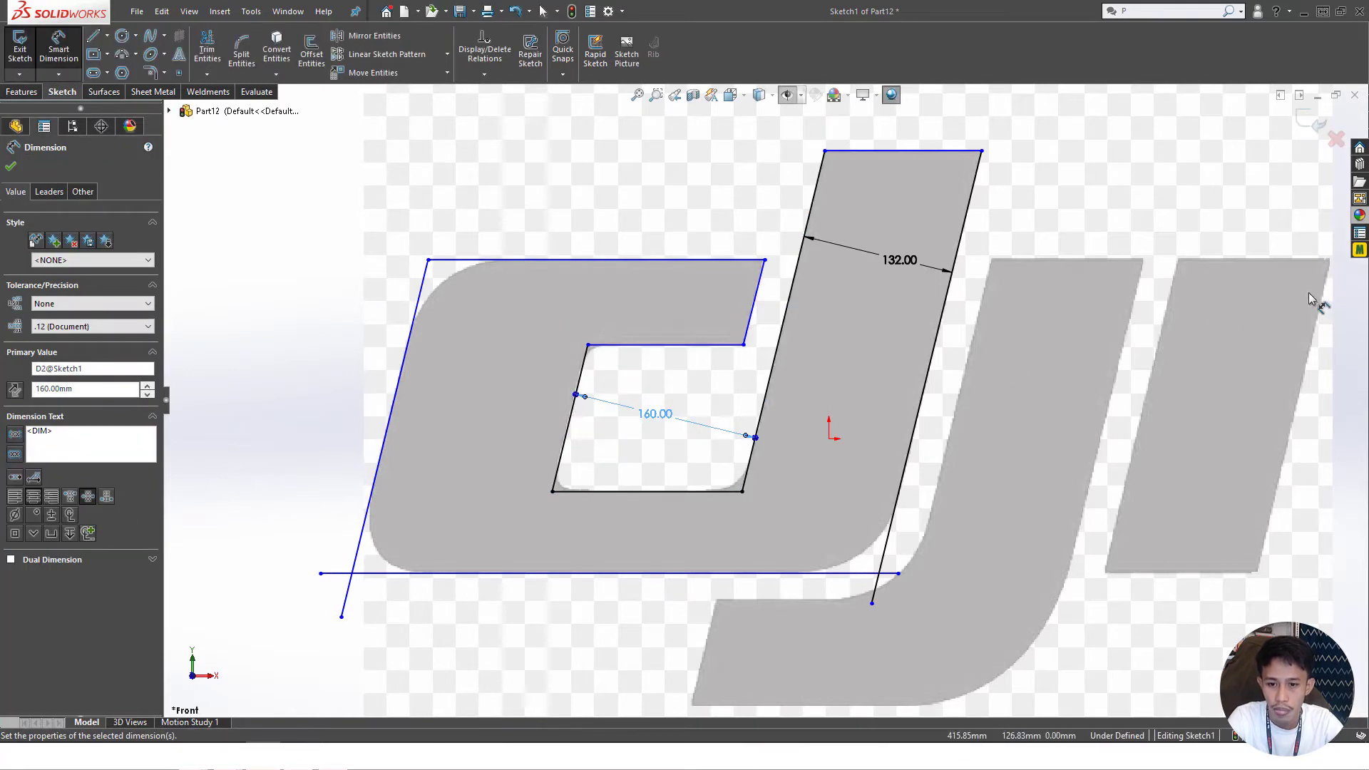
- Change the inner opening's width dimension to 161 mm
double_click(648, 417)
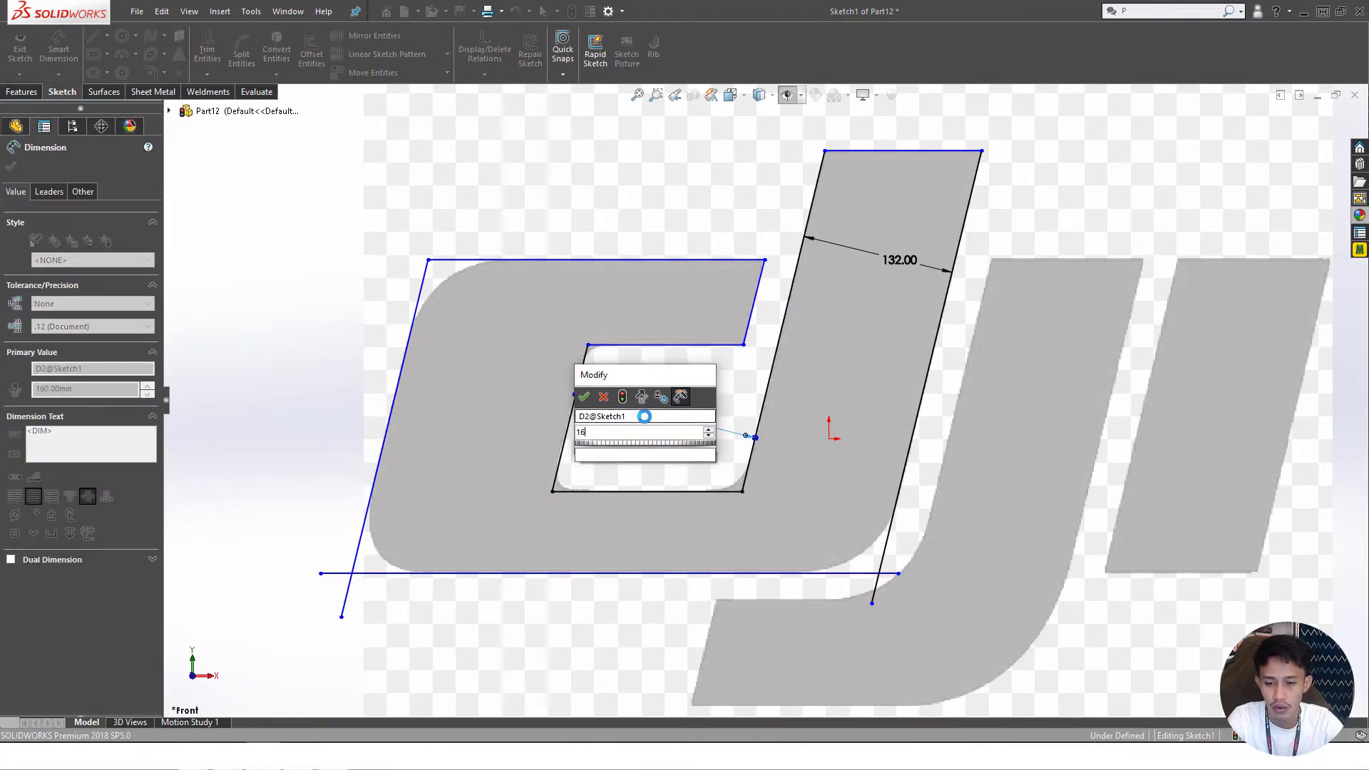
text(161)
key(Return)
key(Escape)
- Dimension the distance between the inner opening's upper and lower edges and set it to 127 mm
key(d)
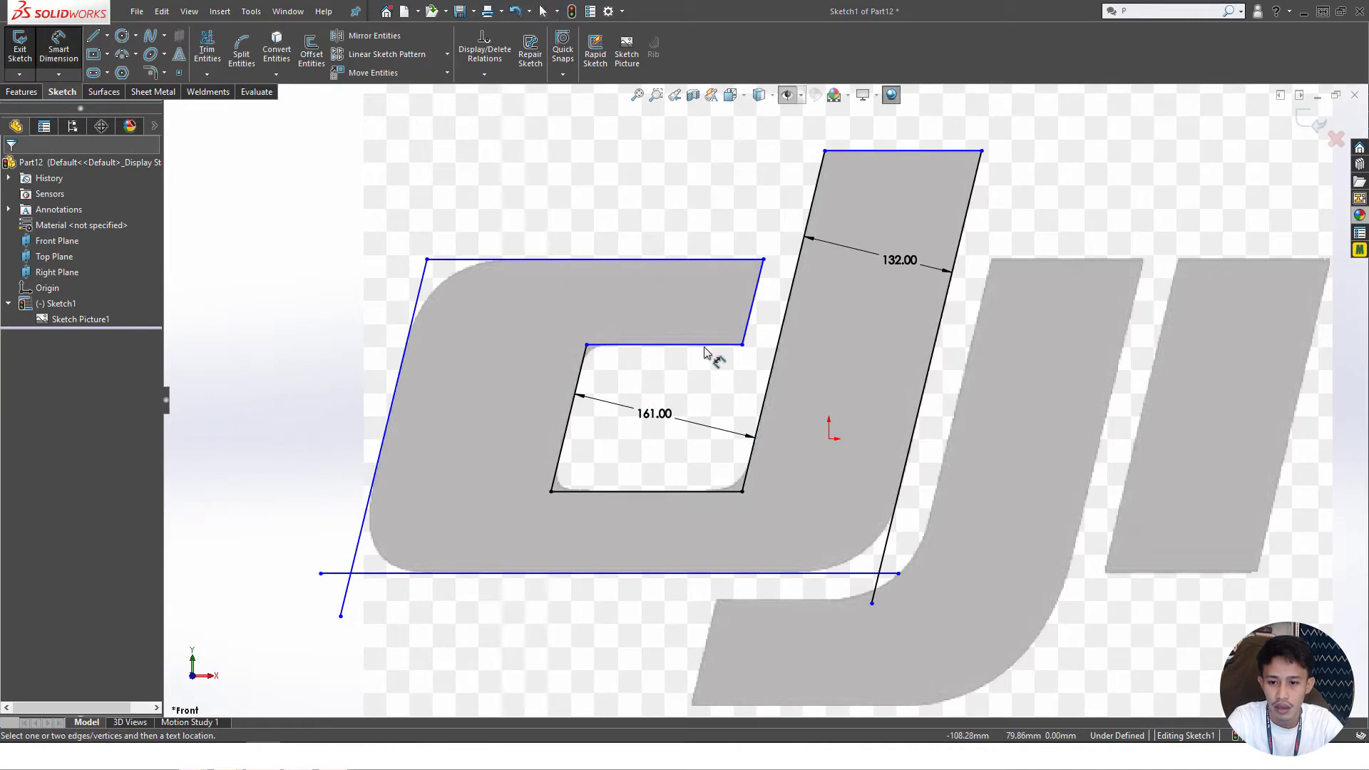
click(704, 345)
click(647, 492)
click(661, 442)
text(1)
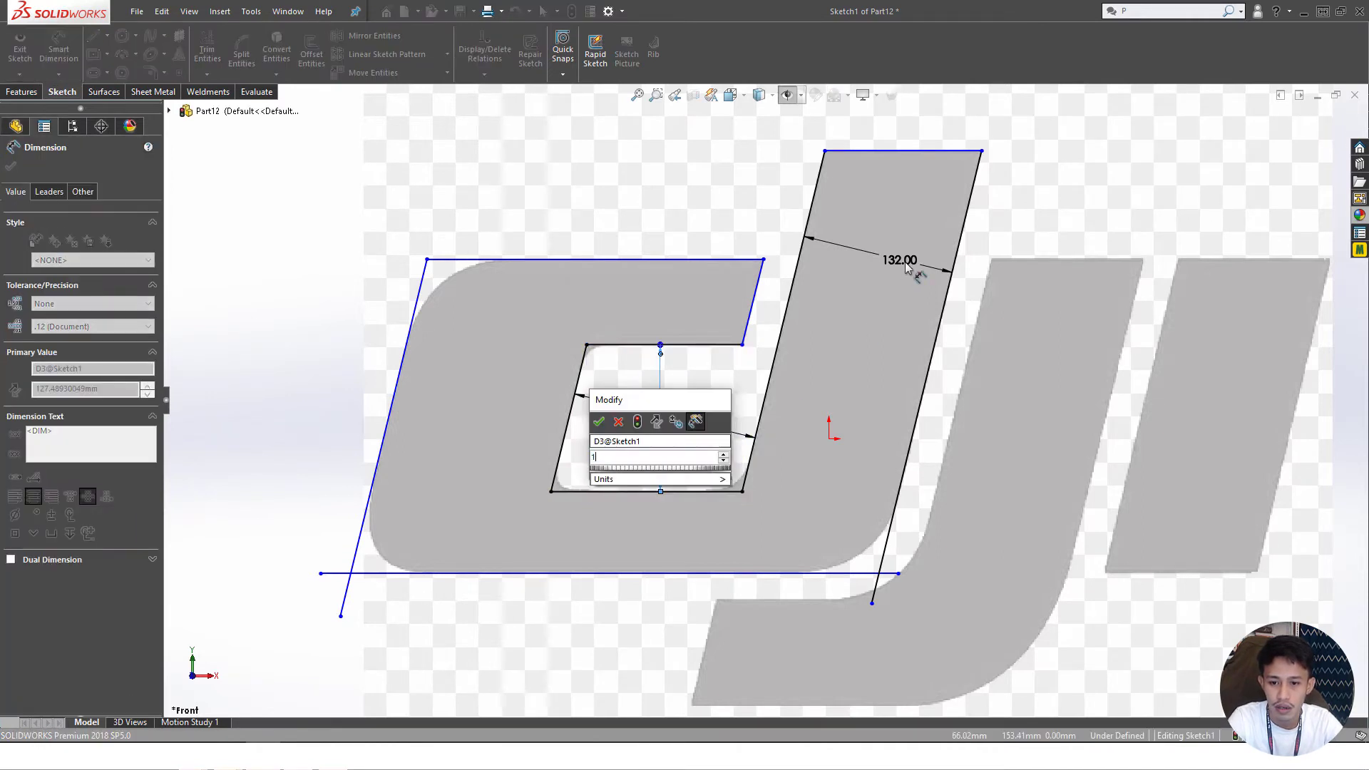
text(27)
key(Return)
key(Escape)
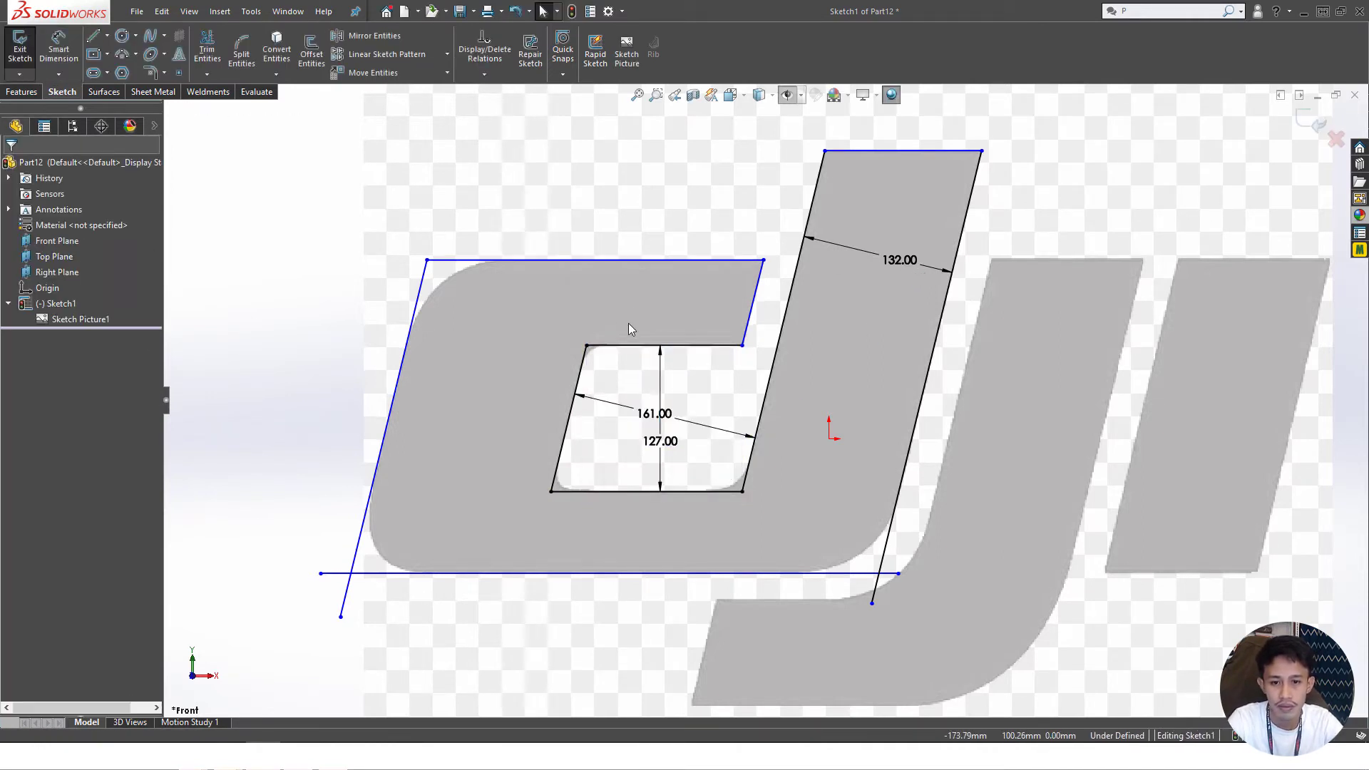
- Trim the overshooting line ends at the lower left and lower right outer corners of the d
key(t)
drag(332, 555, 379, 625)
key(Escape)
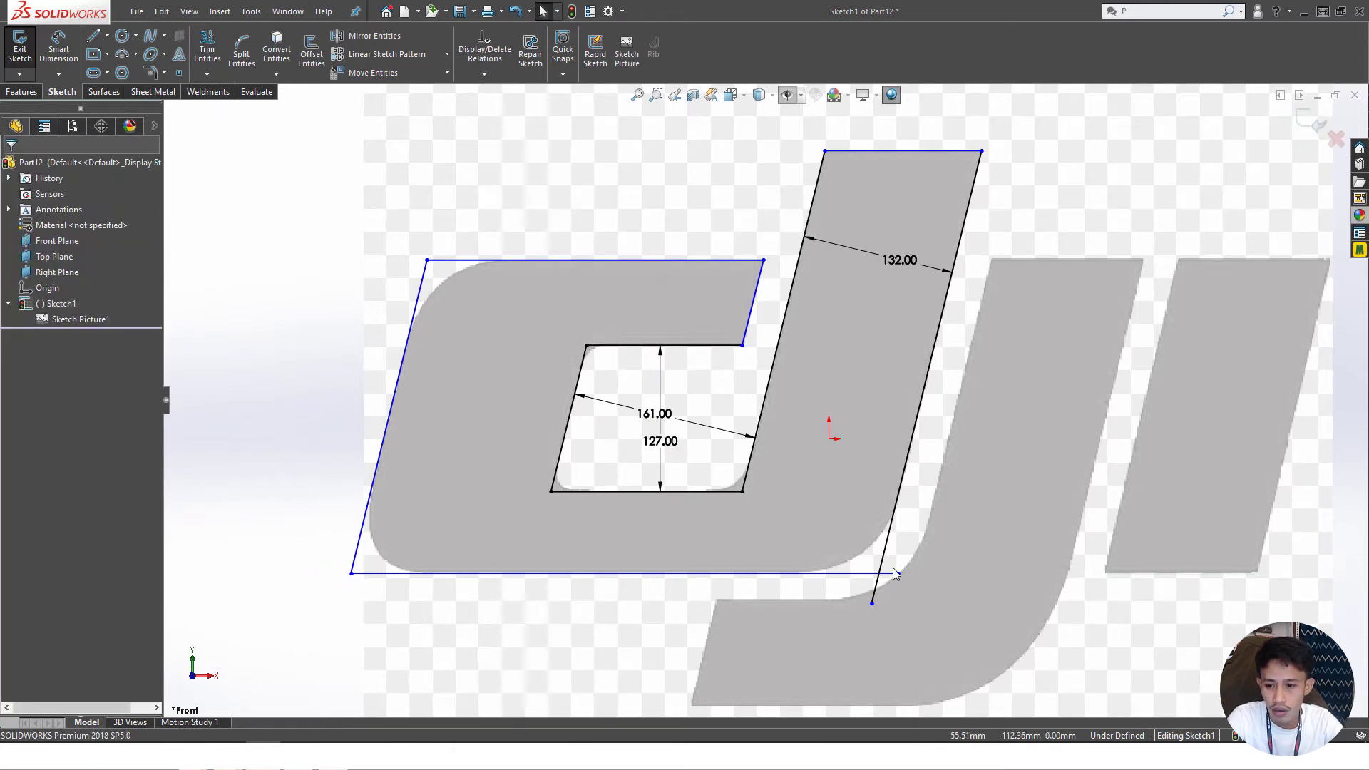
key(t)
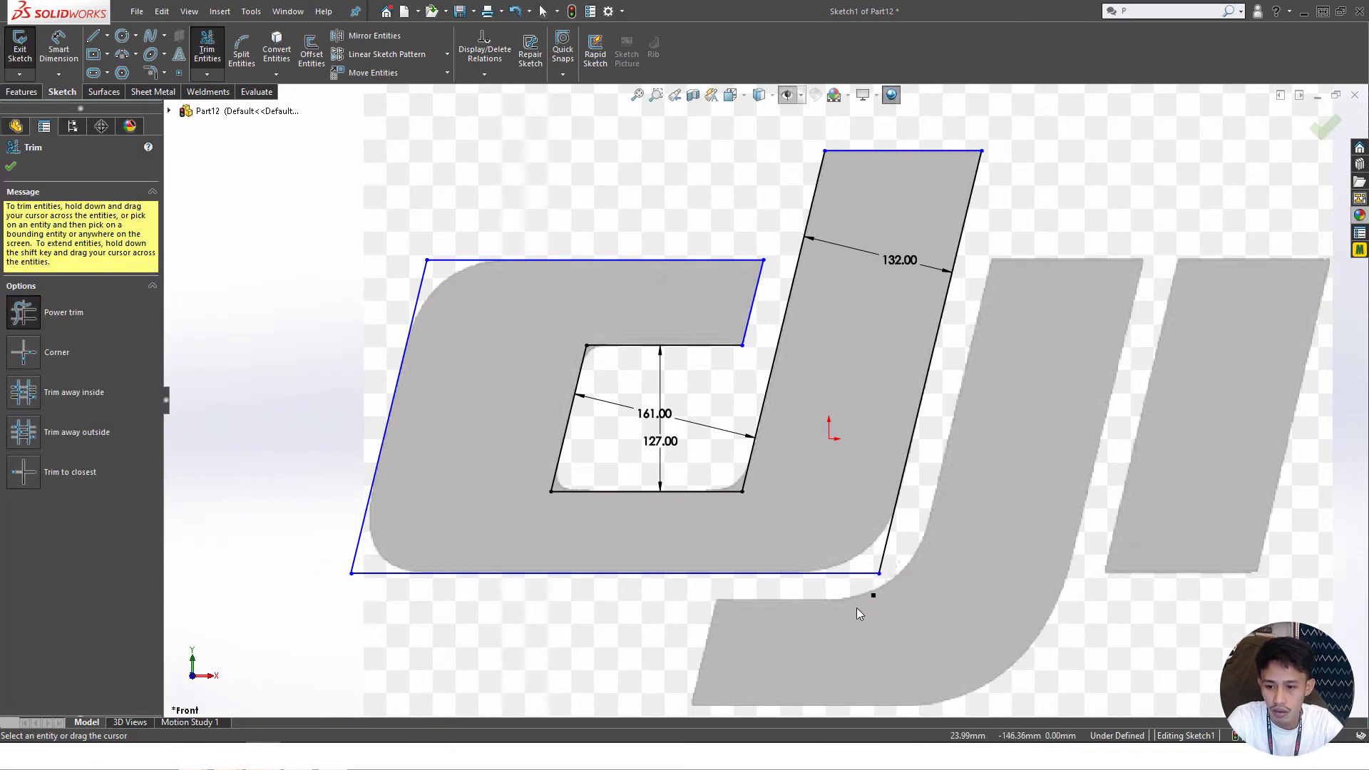
key(Escape)
- Dimension the d's lower bar between the inner opening's lower edge and the outer lower edge and set it to 70 mm
key(d)
click(717, 572)
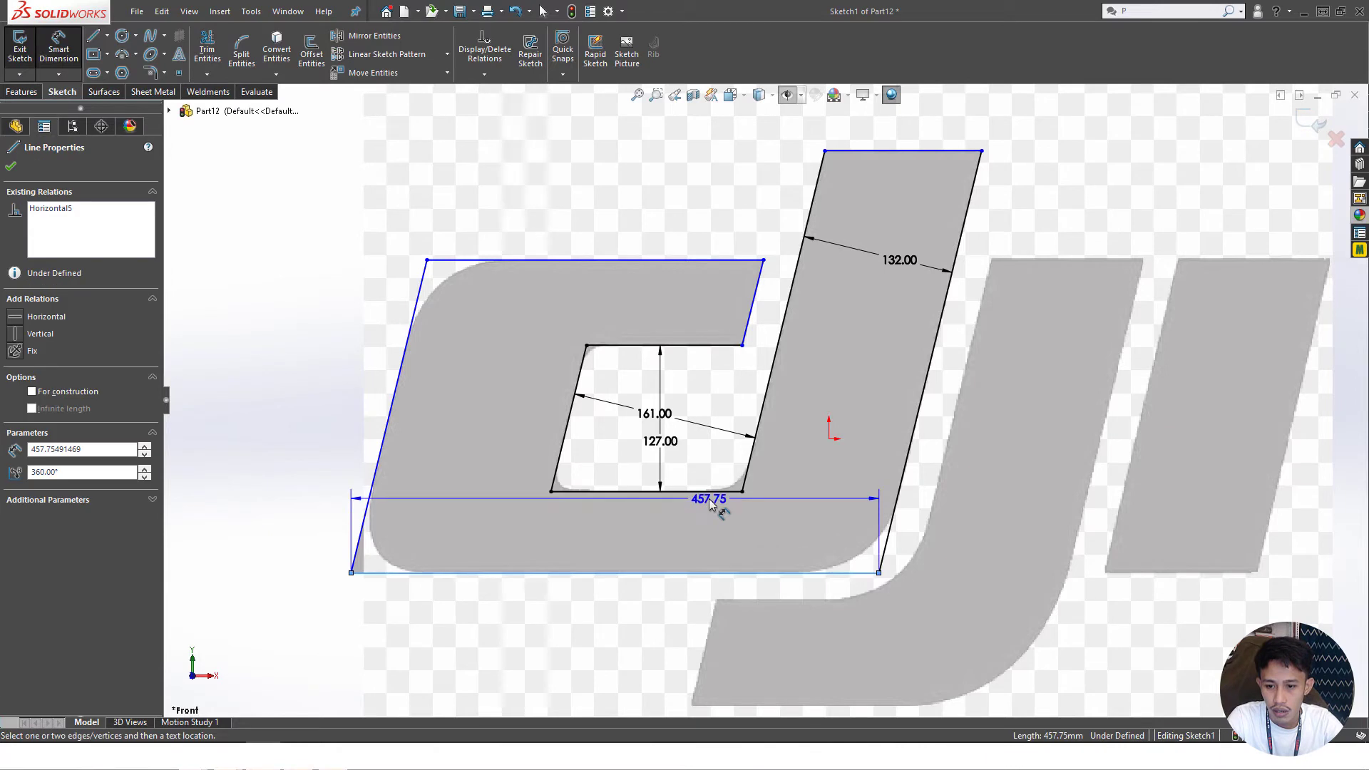
click(710, 491)
click(757, 527)
text(70)
key(Return)
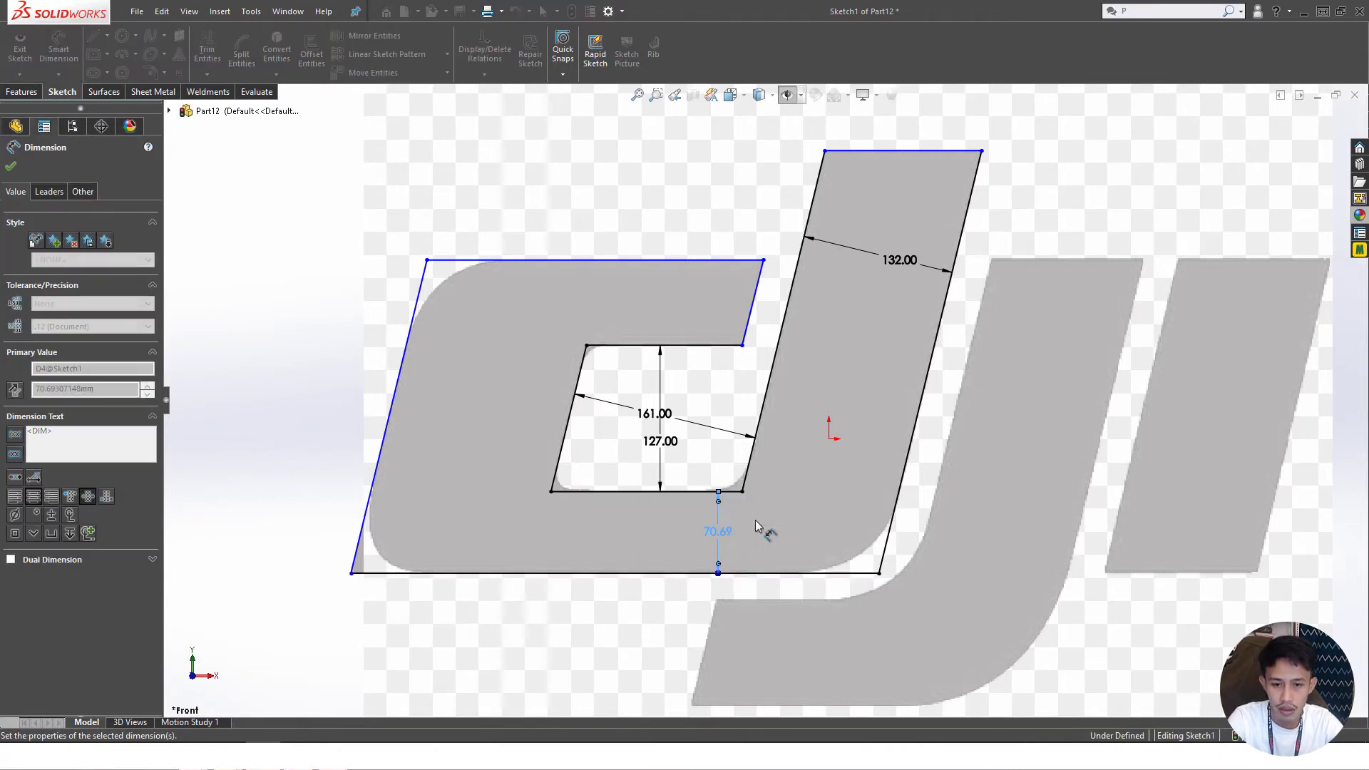
- Dimension the distance between the d's outer left edge and the inner opening's left edge and set it to 151 mm
click(408, 349)
click(576, 360)
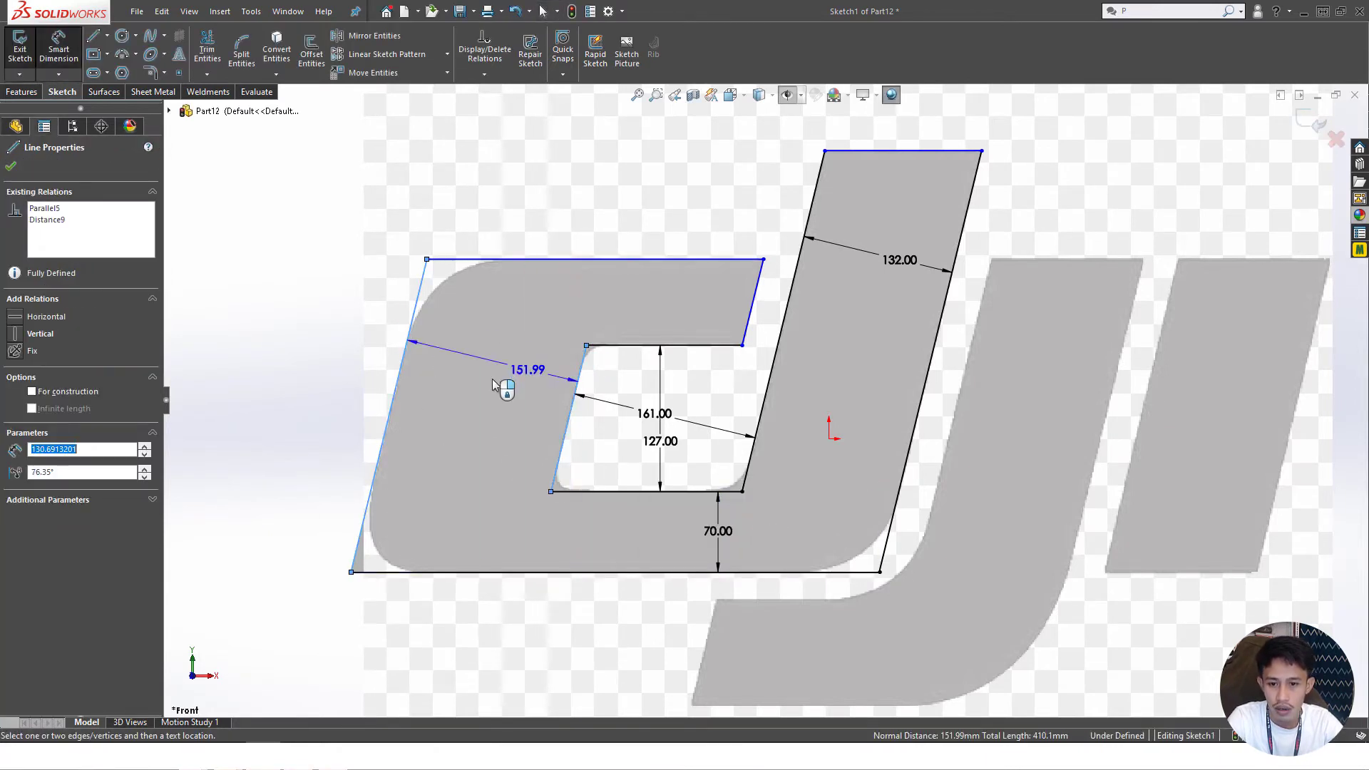
click(504, 387)
text(151.98938219mm)
key(Return)
key(Escape)
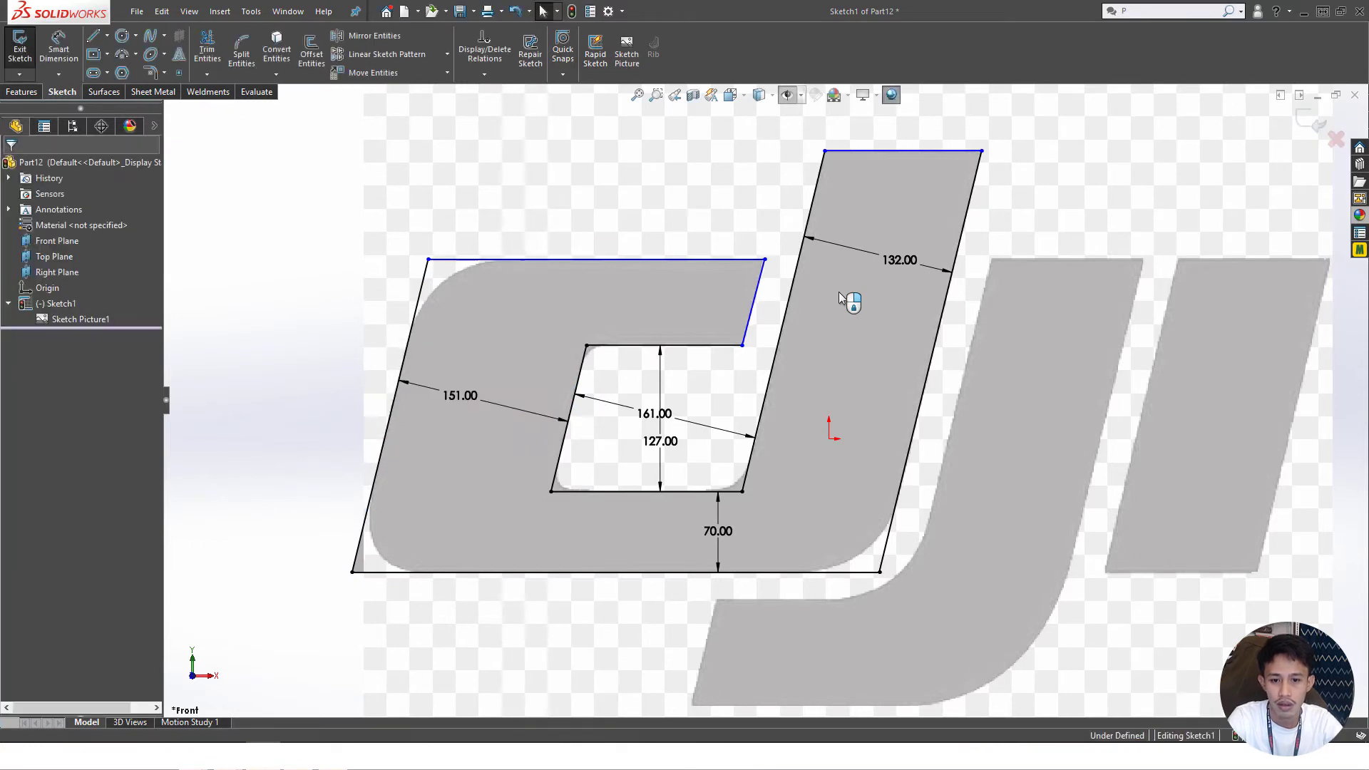
- Dimension the thickness of the d's upper bar and set it to 74 mm
click(657, 259)
click(659, 345)
click(637, 306)
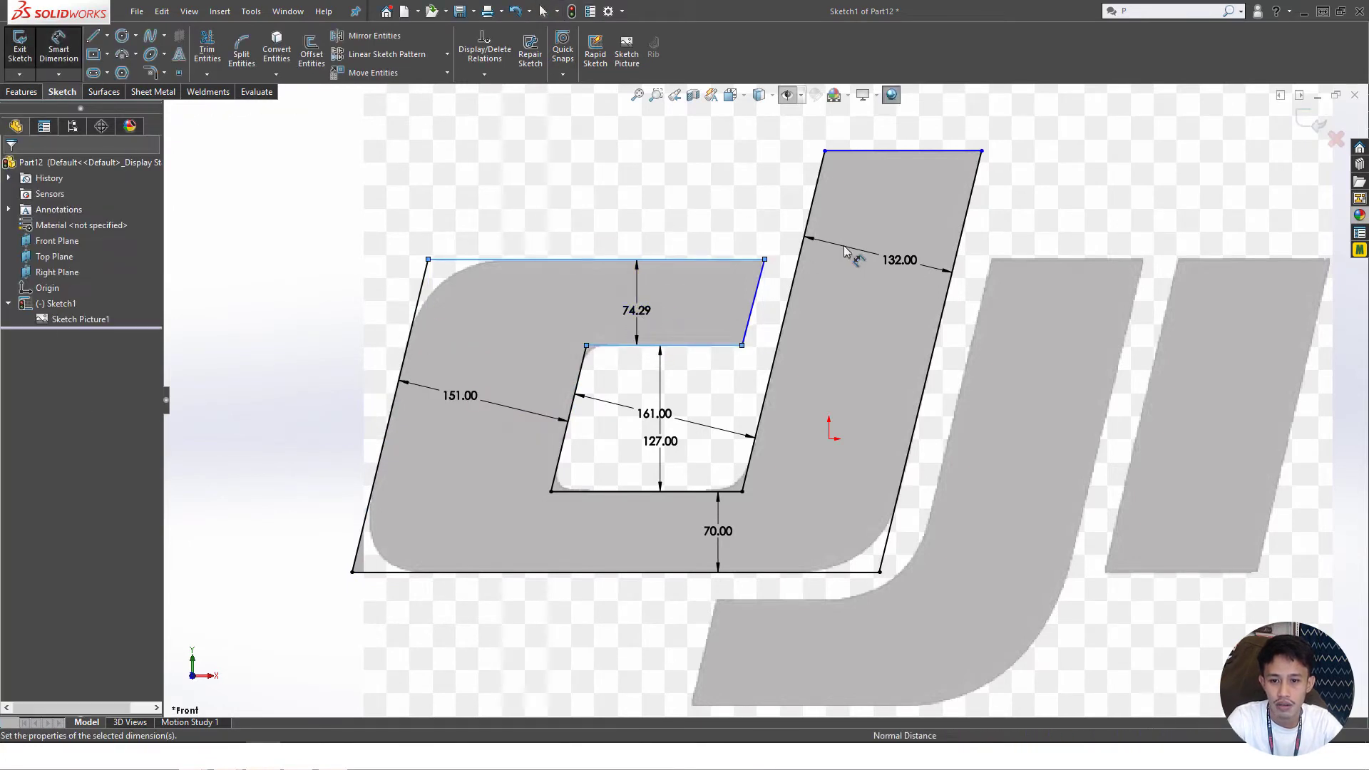
text(74)
key(Return)
key(Escape)
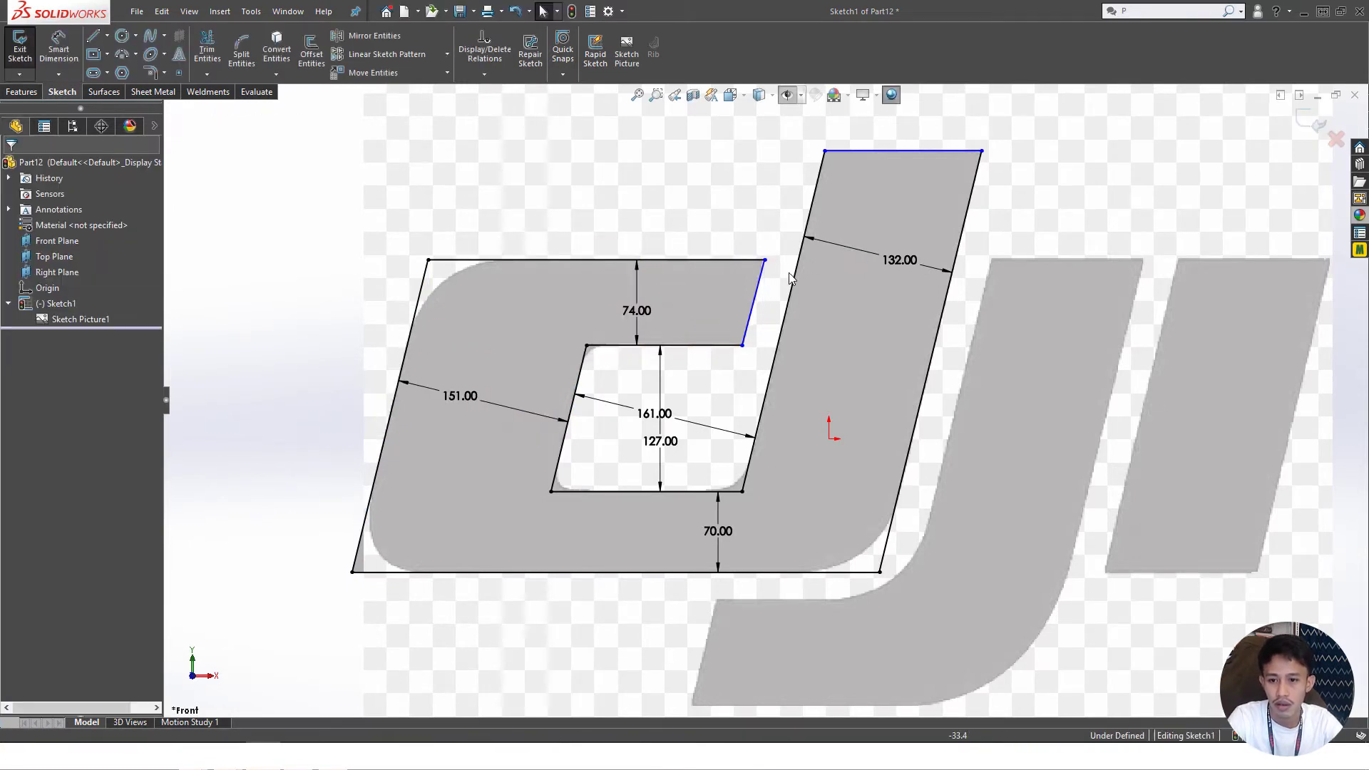
- Make the slanted end of the d's upper bar parallel to the stem's left edge
click(759, 288)
ctrl+click(791, 288)
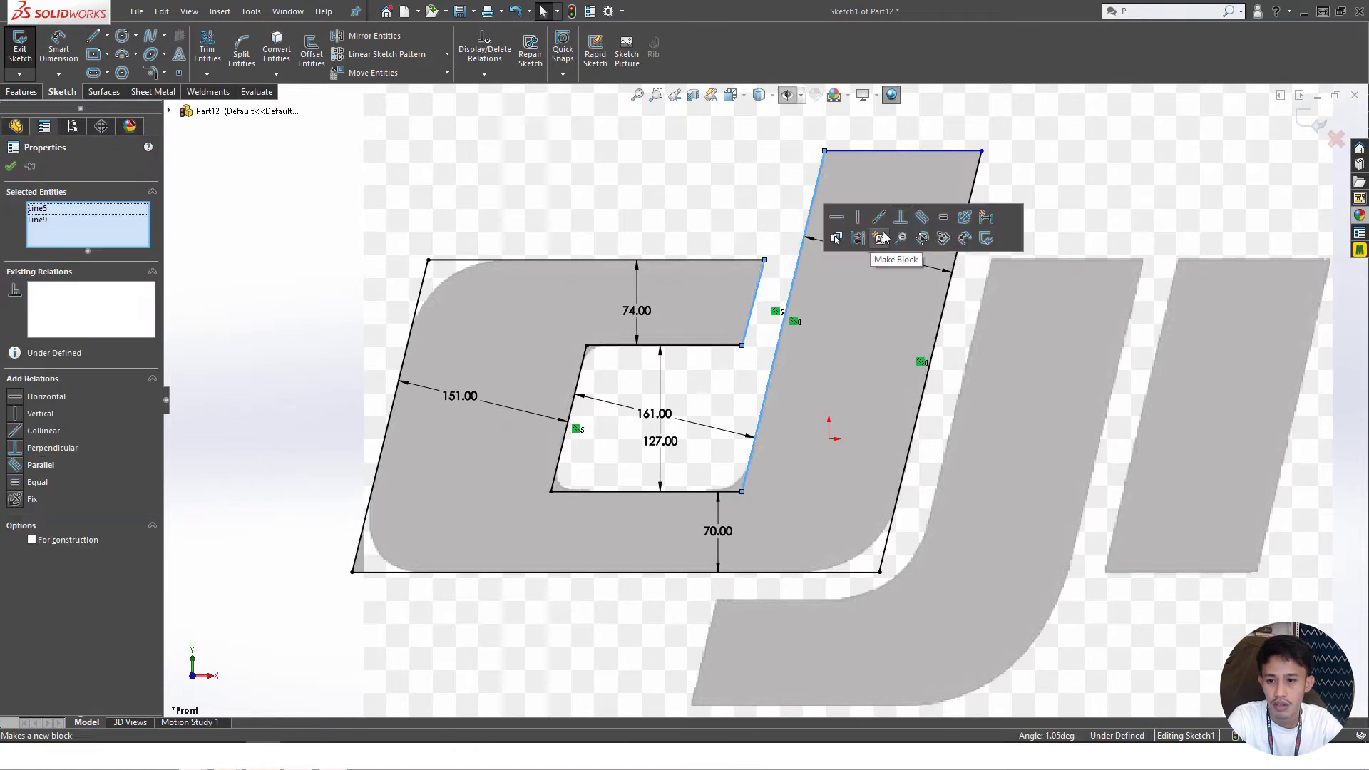
click(924, 219)
- Dimension the gap between the upper bar's slanted end and the stem's left edge and set it to 30 mm
key(d)
click(757, 280)
click(793, 280)
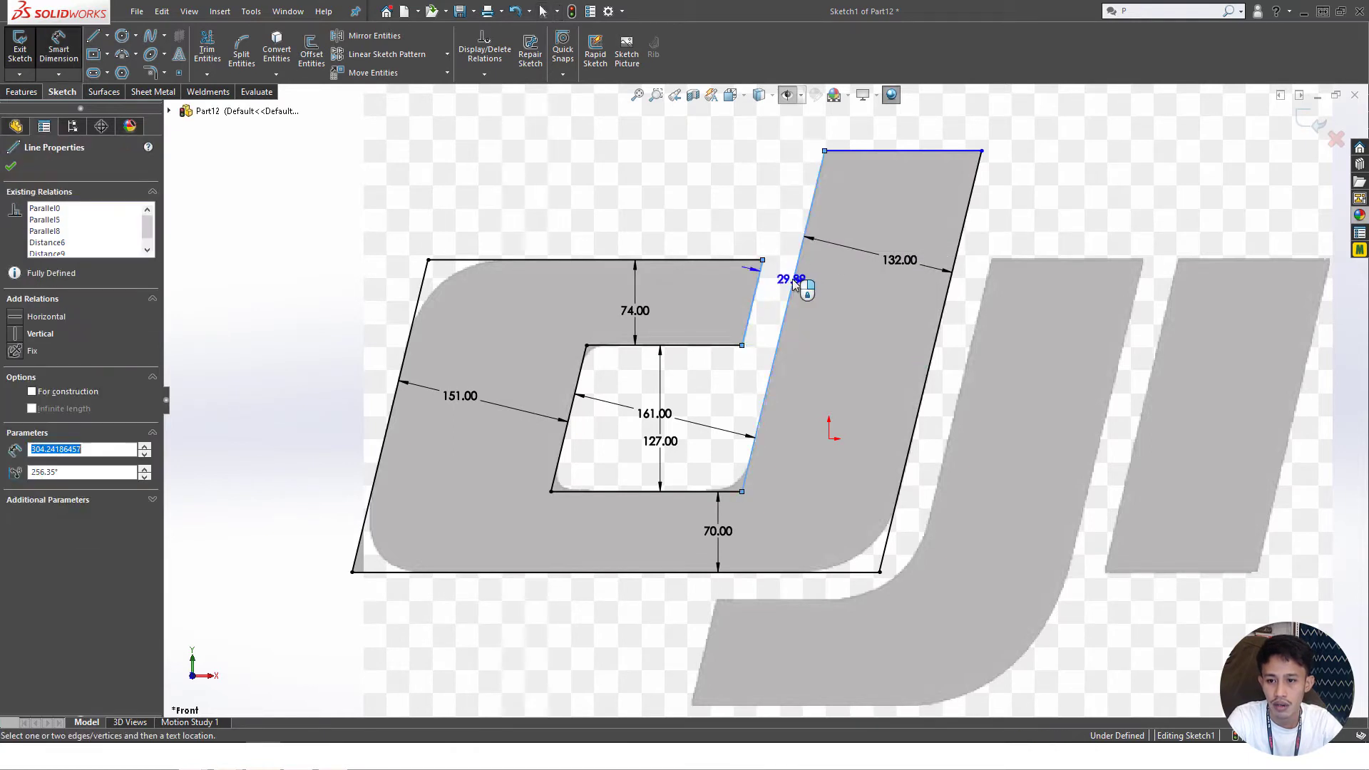
click(768, 285)
text(30)
key(Return)
key(Escape)
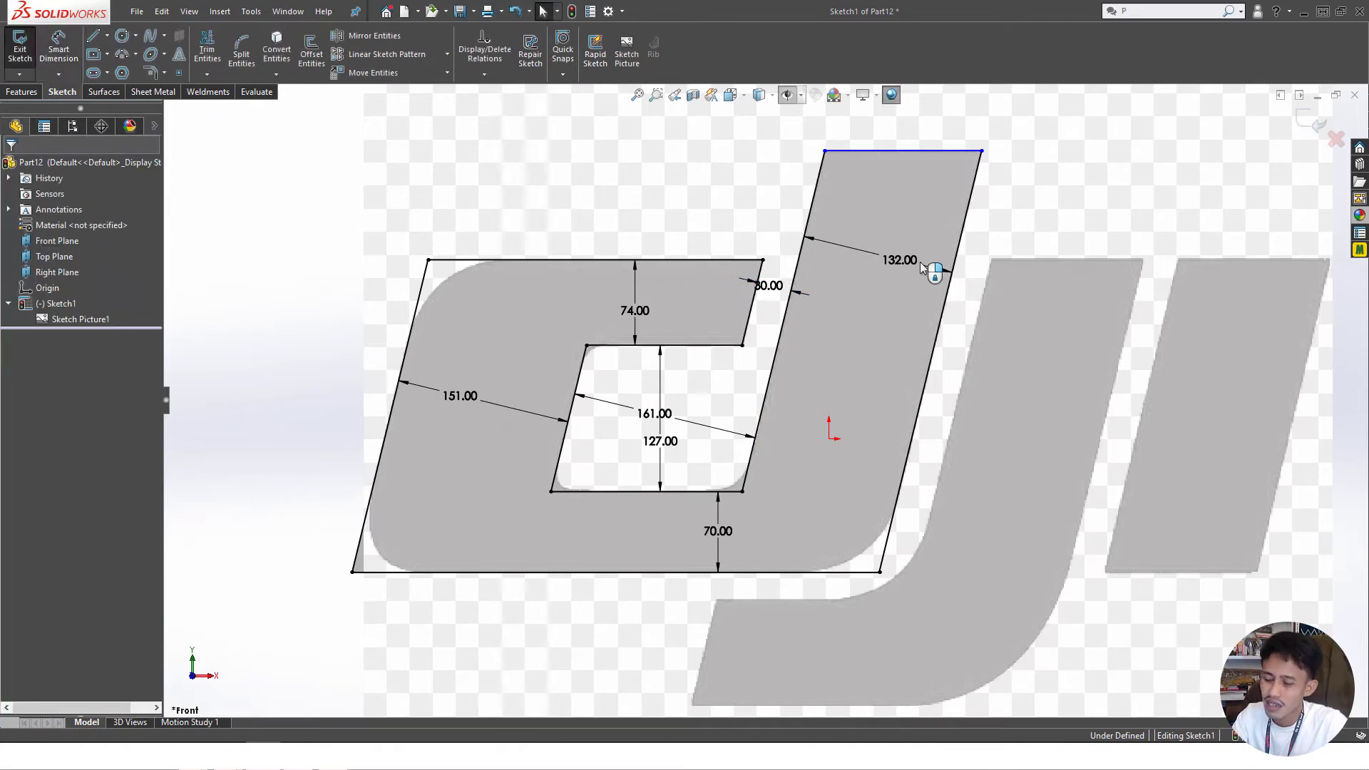
- Dimension the d's overall height from the stem's top edge to the lower outer edge and set it to 365 mm
key(d)
click(902, 151)
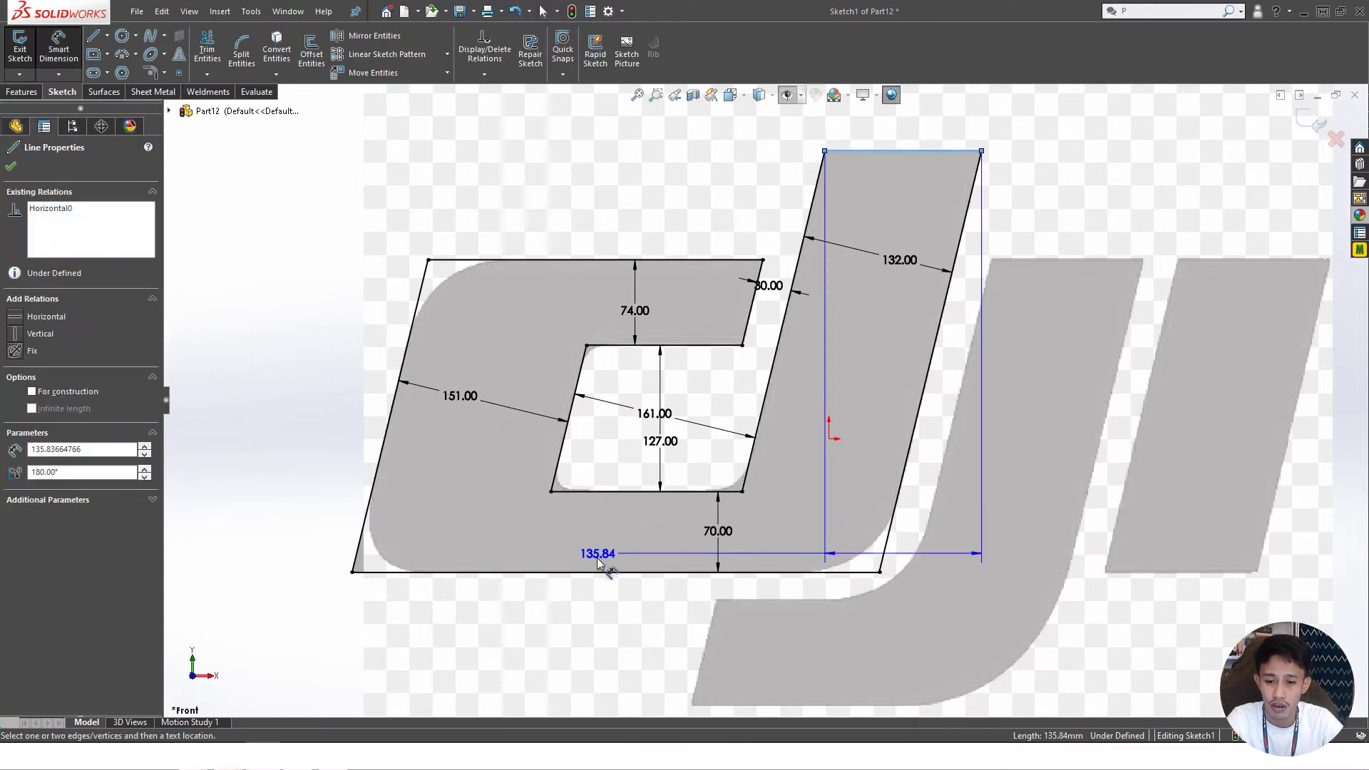
click(599, 571)
click(291, 513)
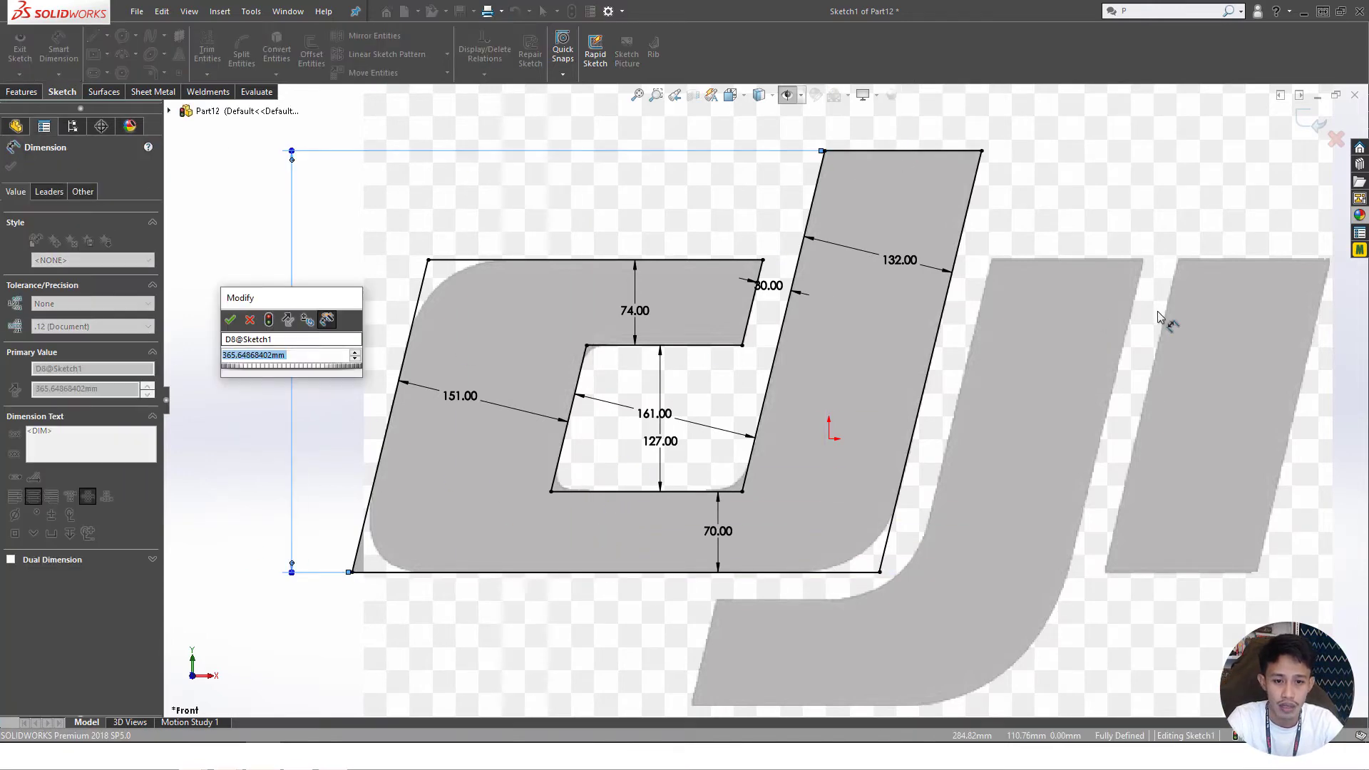
text(365)
key(Return)
key(Escape)
- Offset only the d stem's right edge outward by 30 mm, without chain selection, to form the j's left edge
key(f)
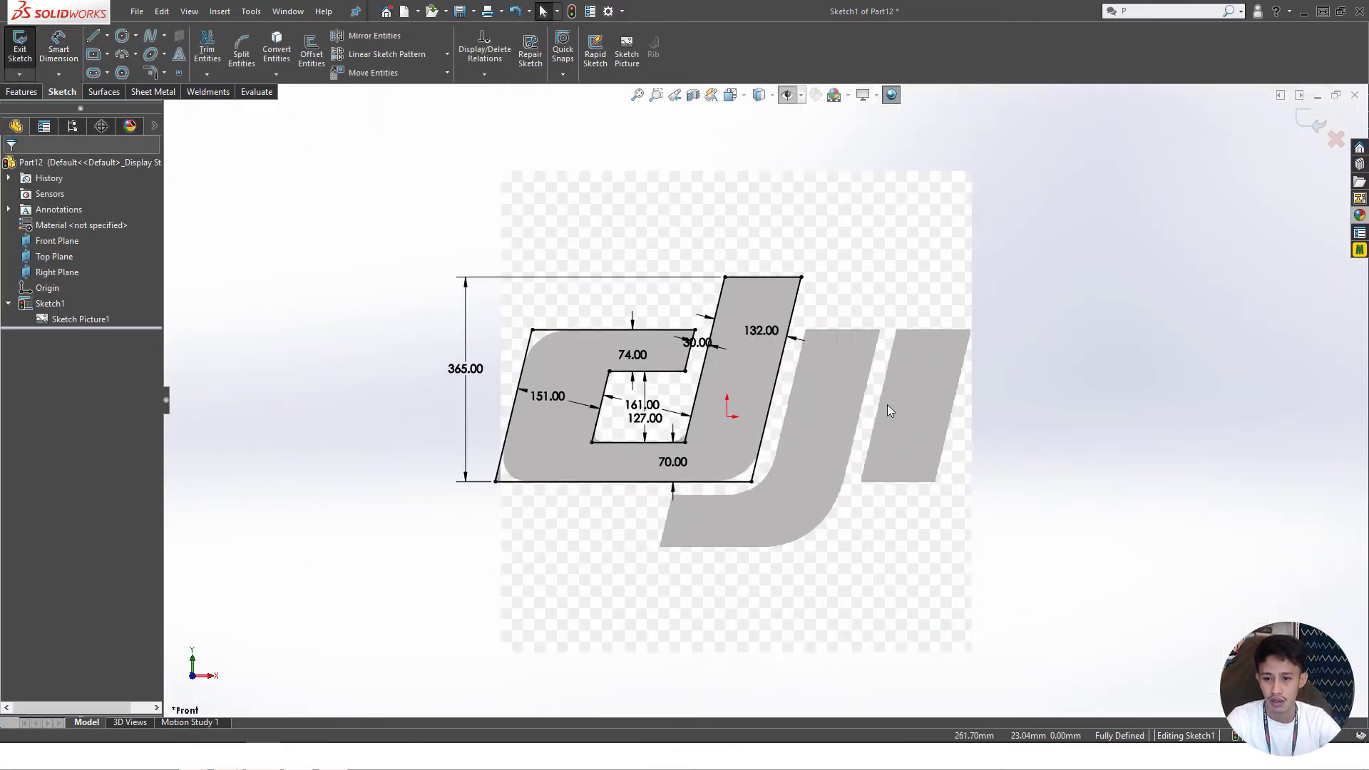
scroll(784, 442, down, 4)
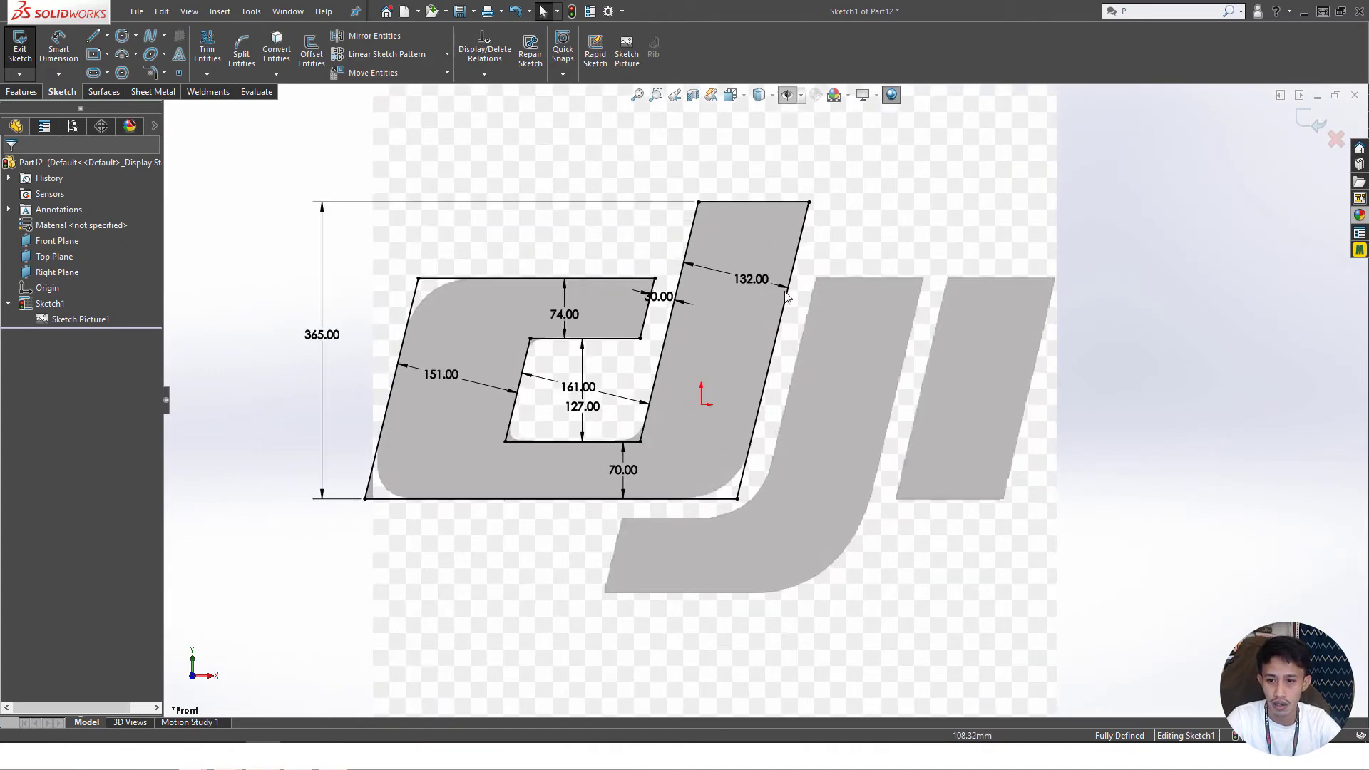
click(312, 50)
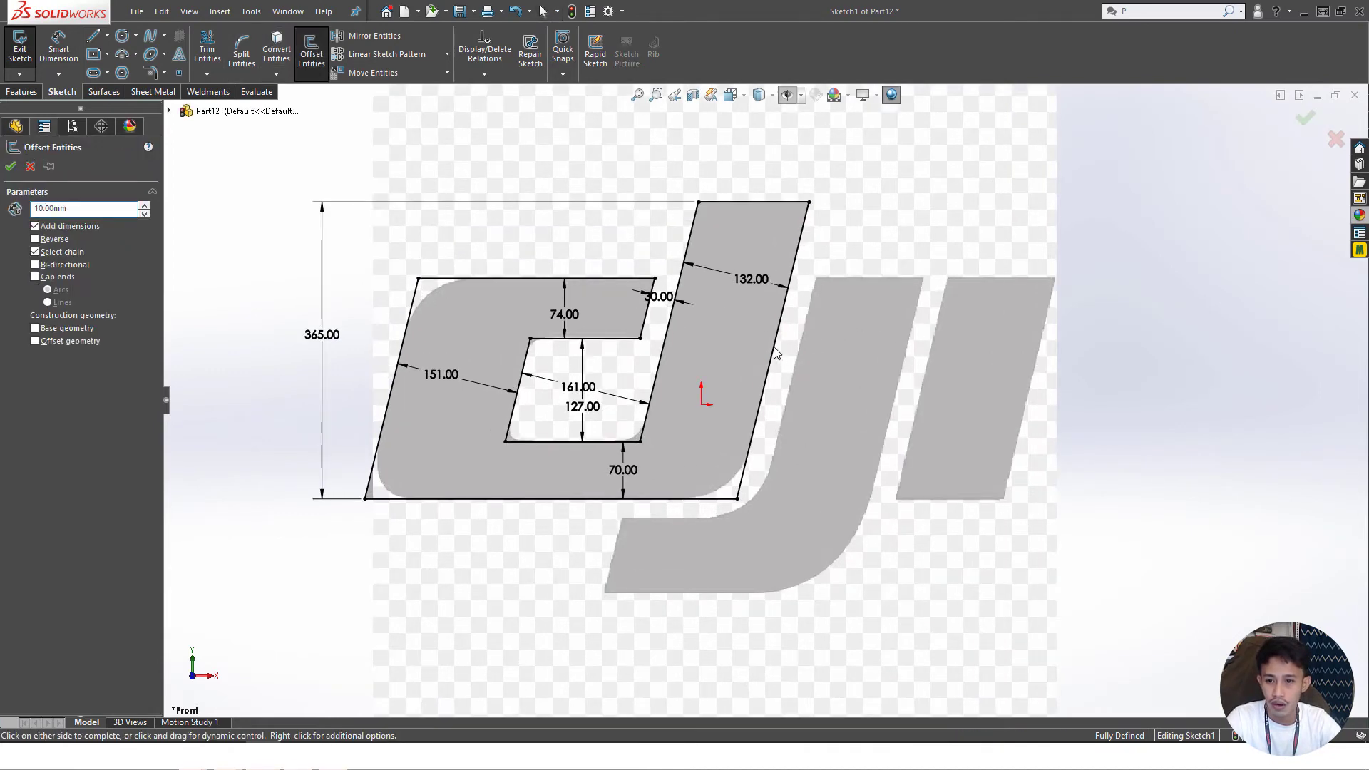
click(766, 378)
scroll(820, 380, down, 4)
scroll(809, 385, down, 2)
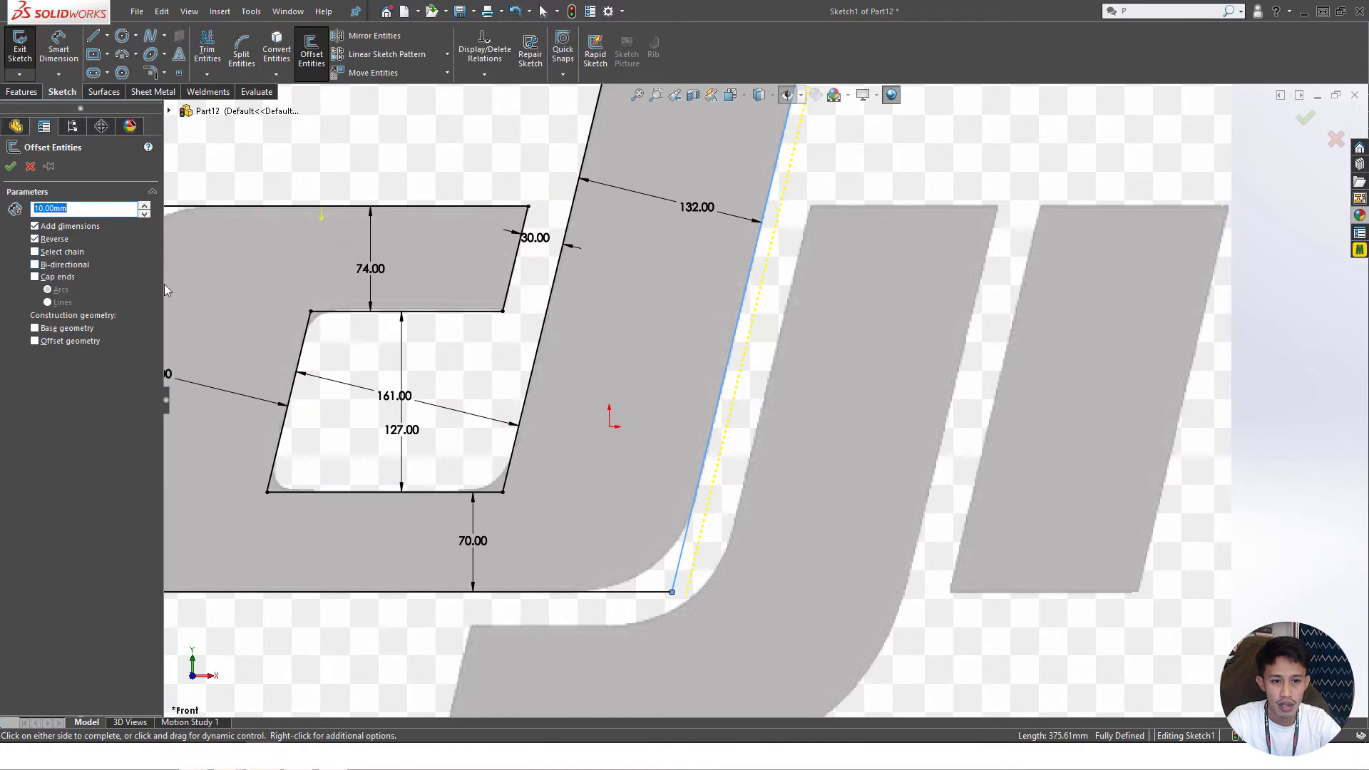
scroll(681, 378, up, 2)
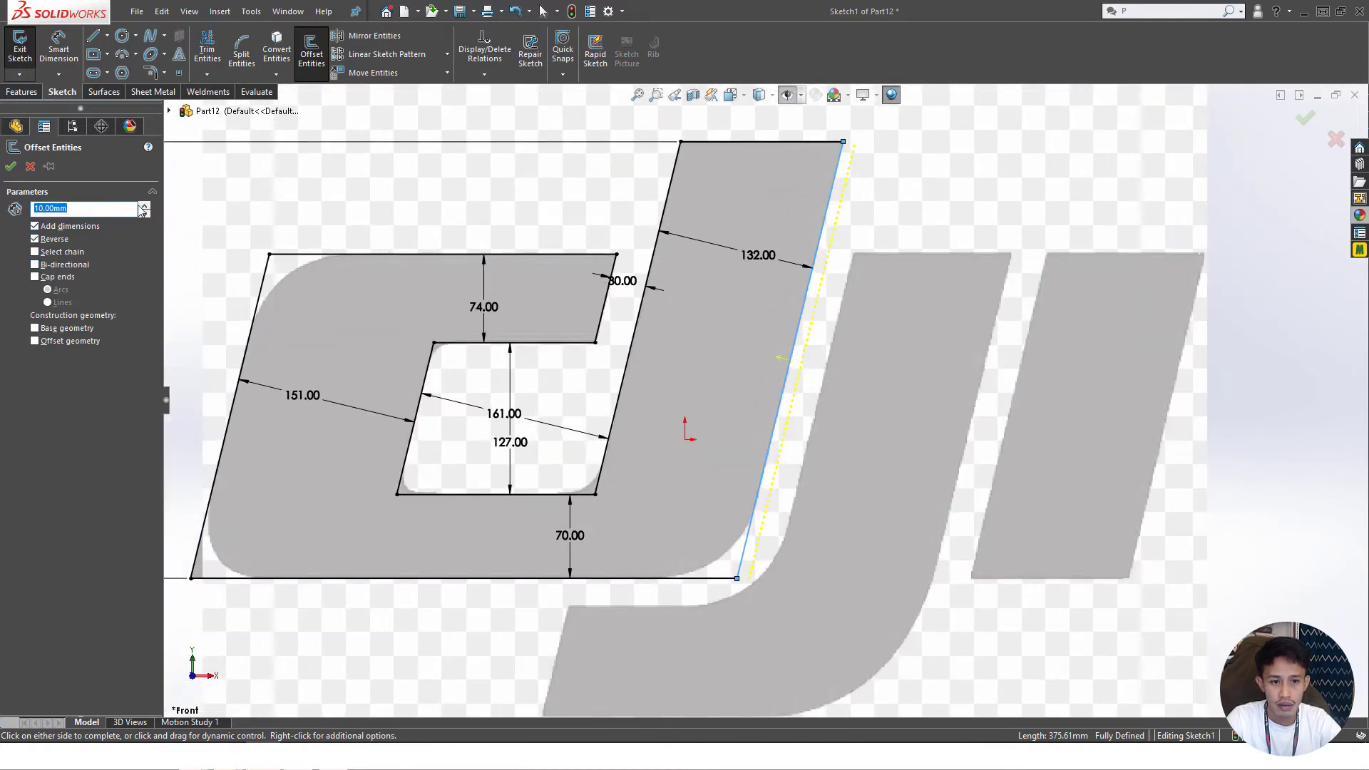
scroll(782, 564, up, 2)
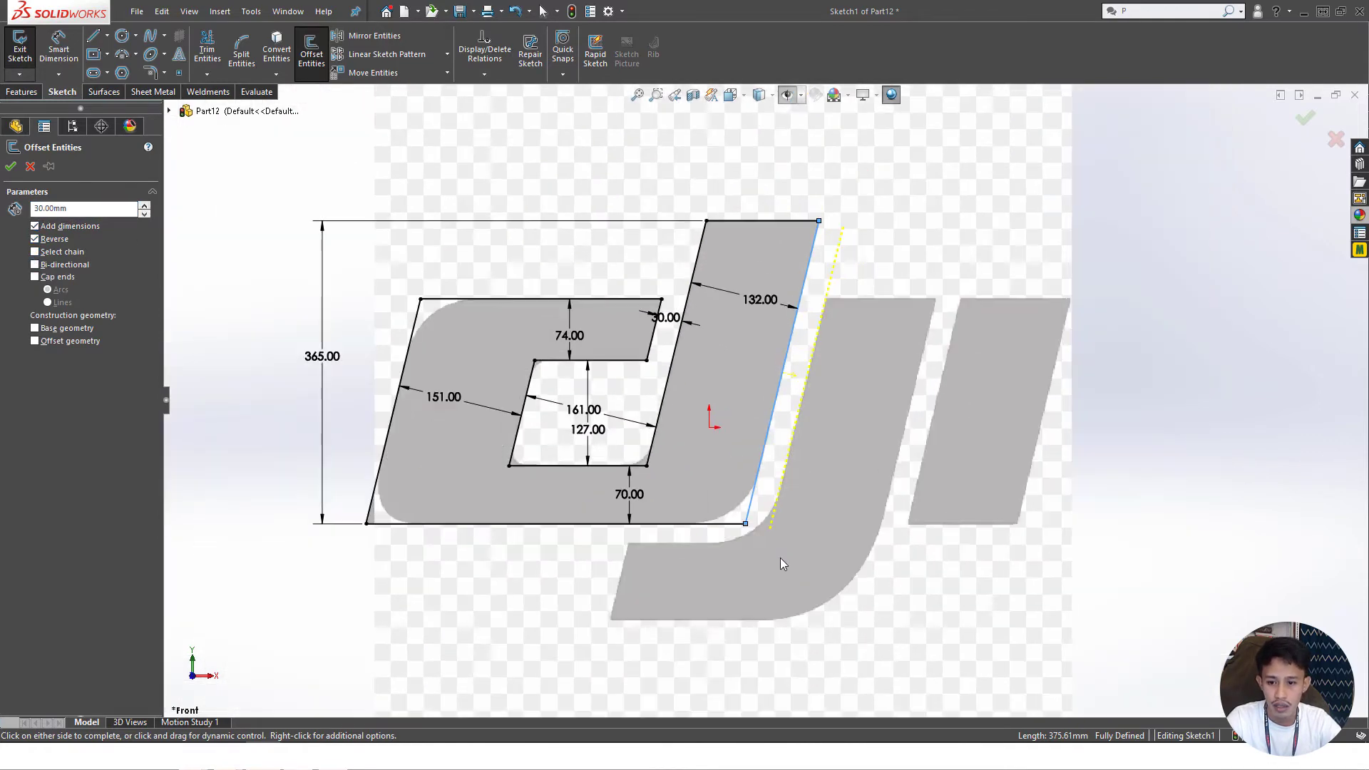
click(680, 524)
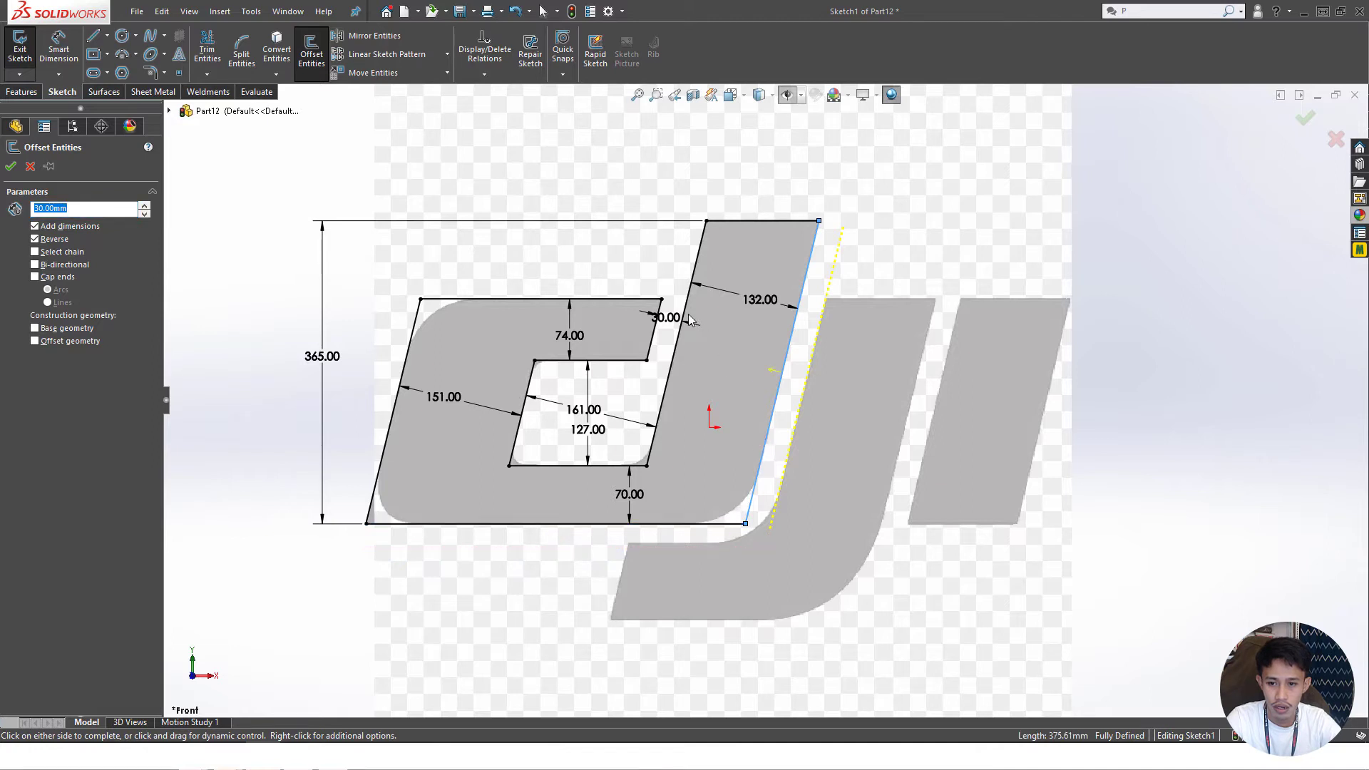
click(10, 168)
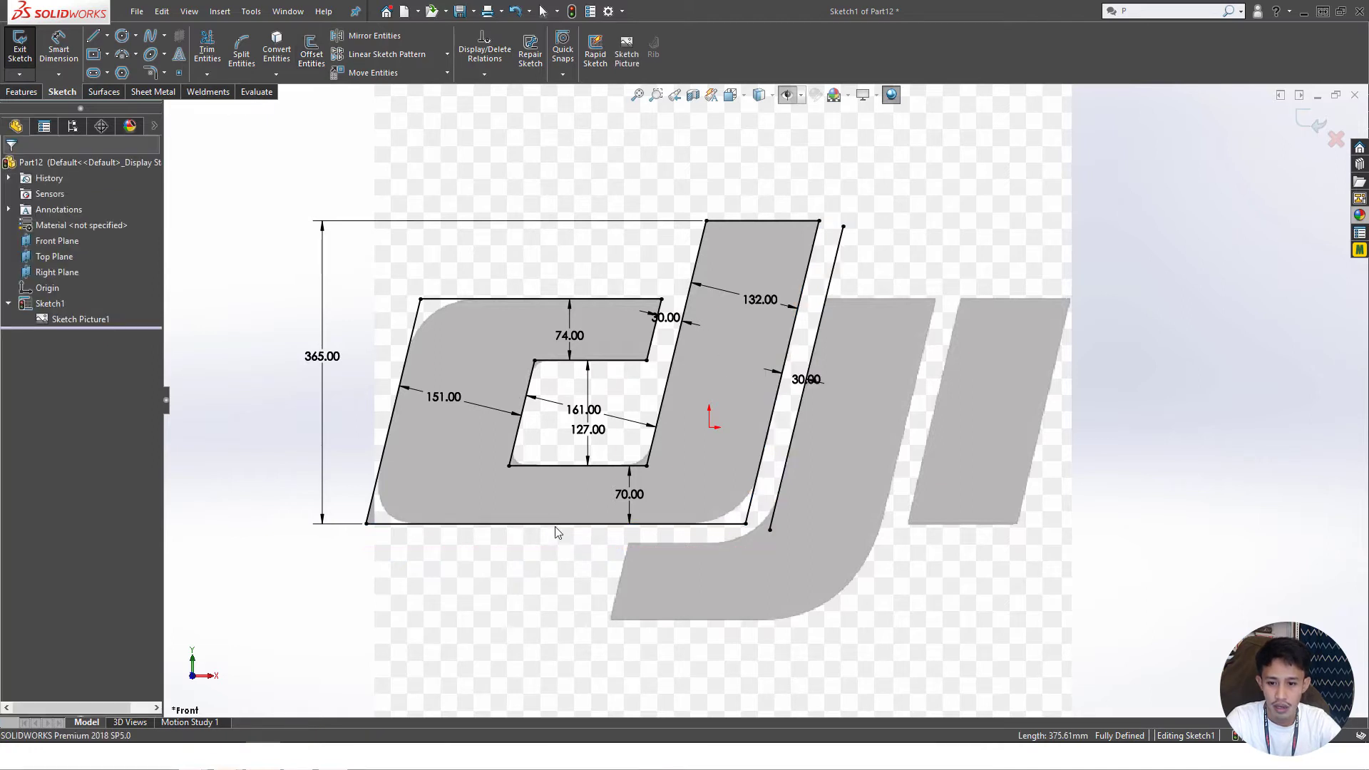
- Offset the d's lower outer edge downward by 24 mm
click(652, 524)
click(311, 50)
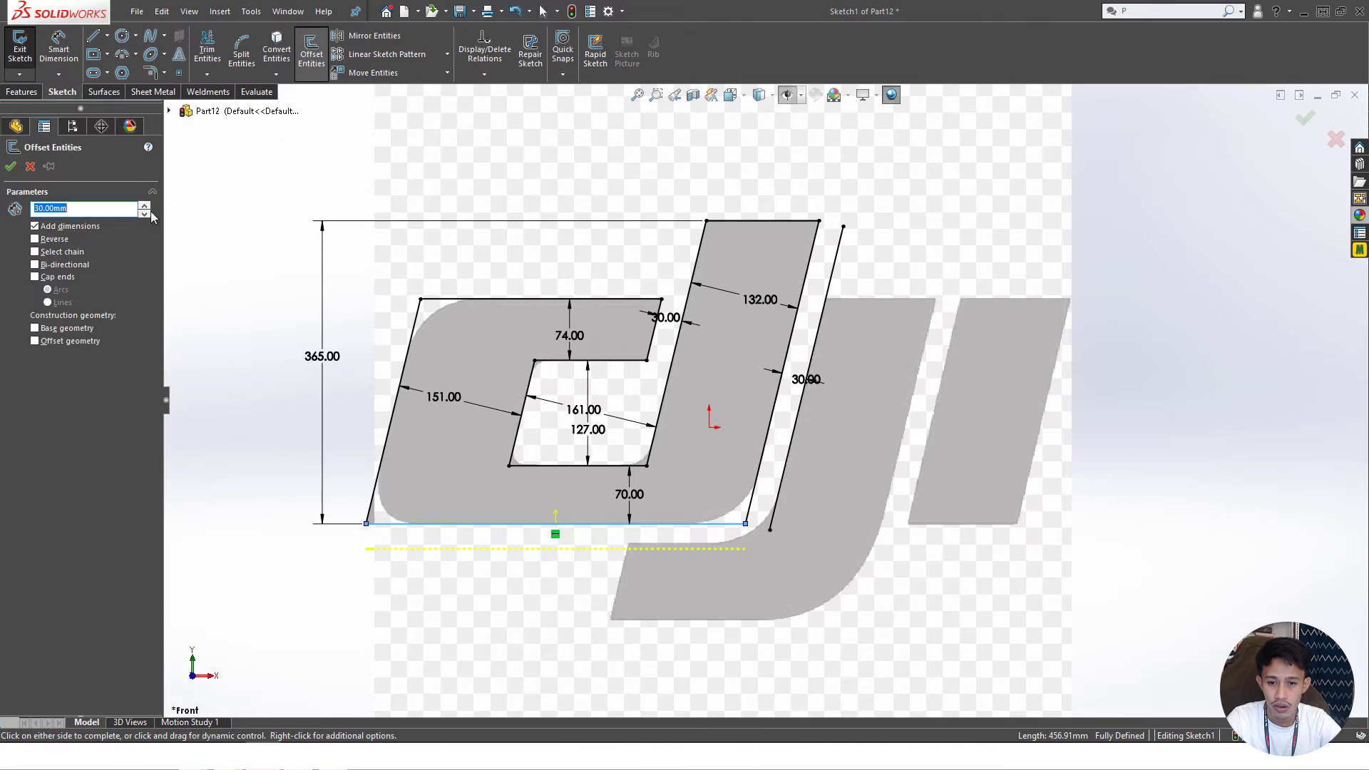
text(25)
key(Return)
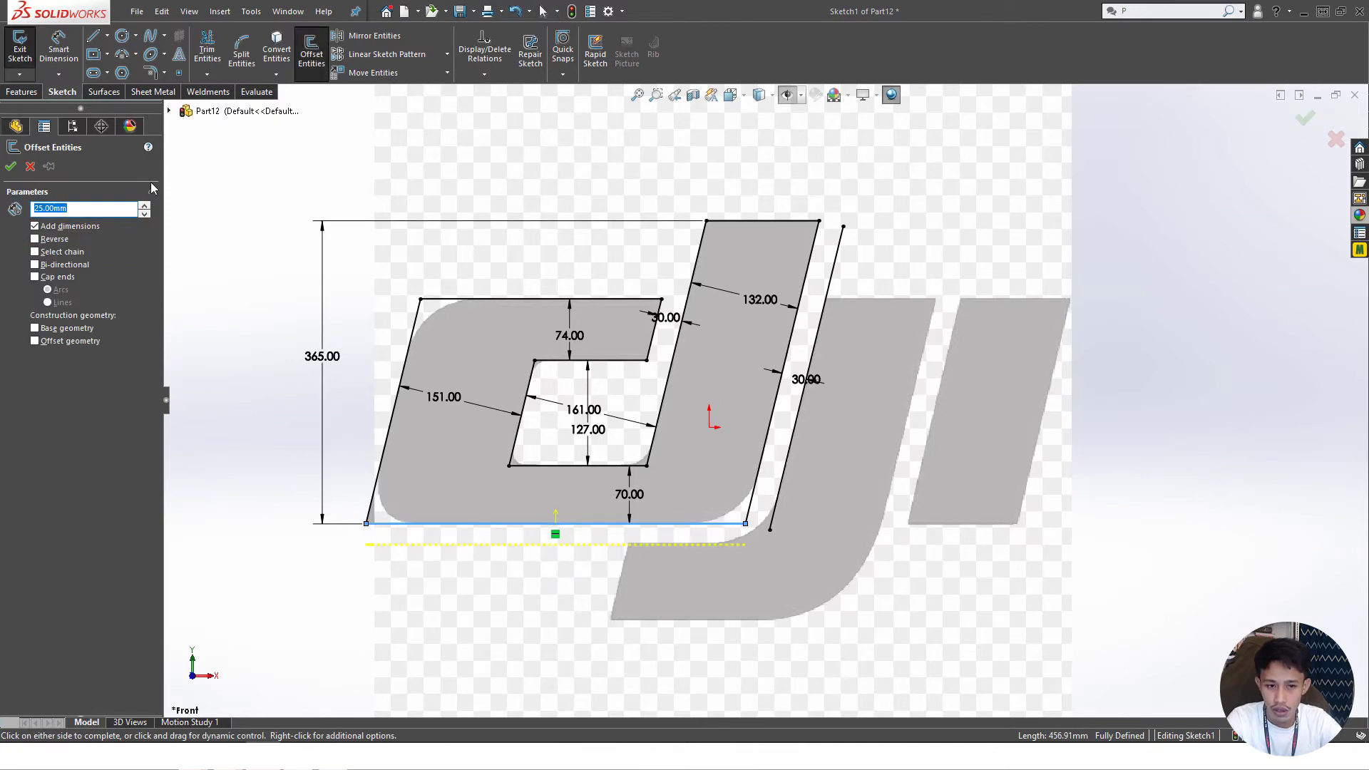
text(24)
key(Return)
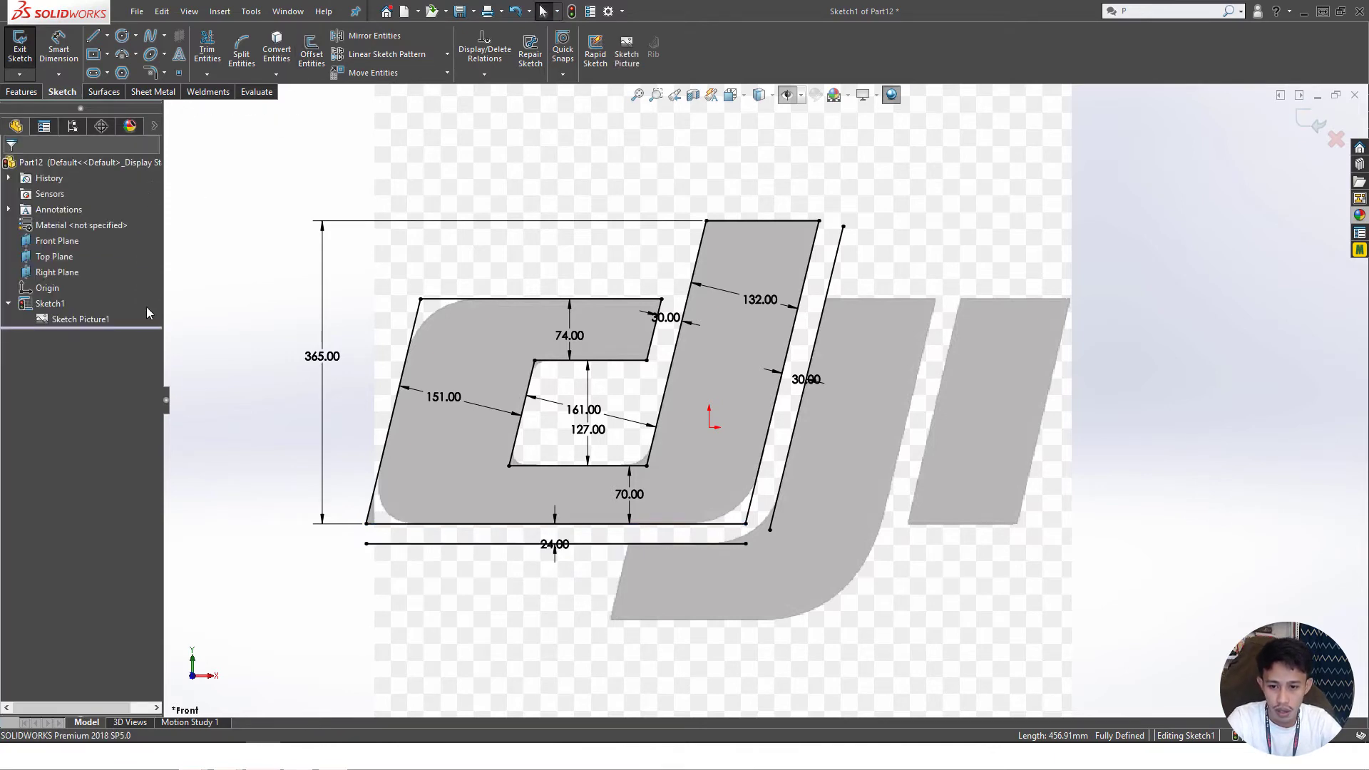
- Shorten the lower offset line to the j hook's upper left corner and draw the hook's slanted end, about 95 mm, and its lower edge from there
drag(366, 544, 629, 544)
key(Escape)
scroll(782, 469, up, 3)
scroll(782, 469, down, 3)
key(l)
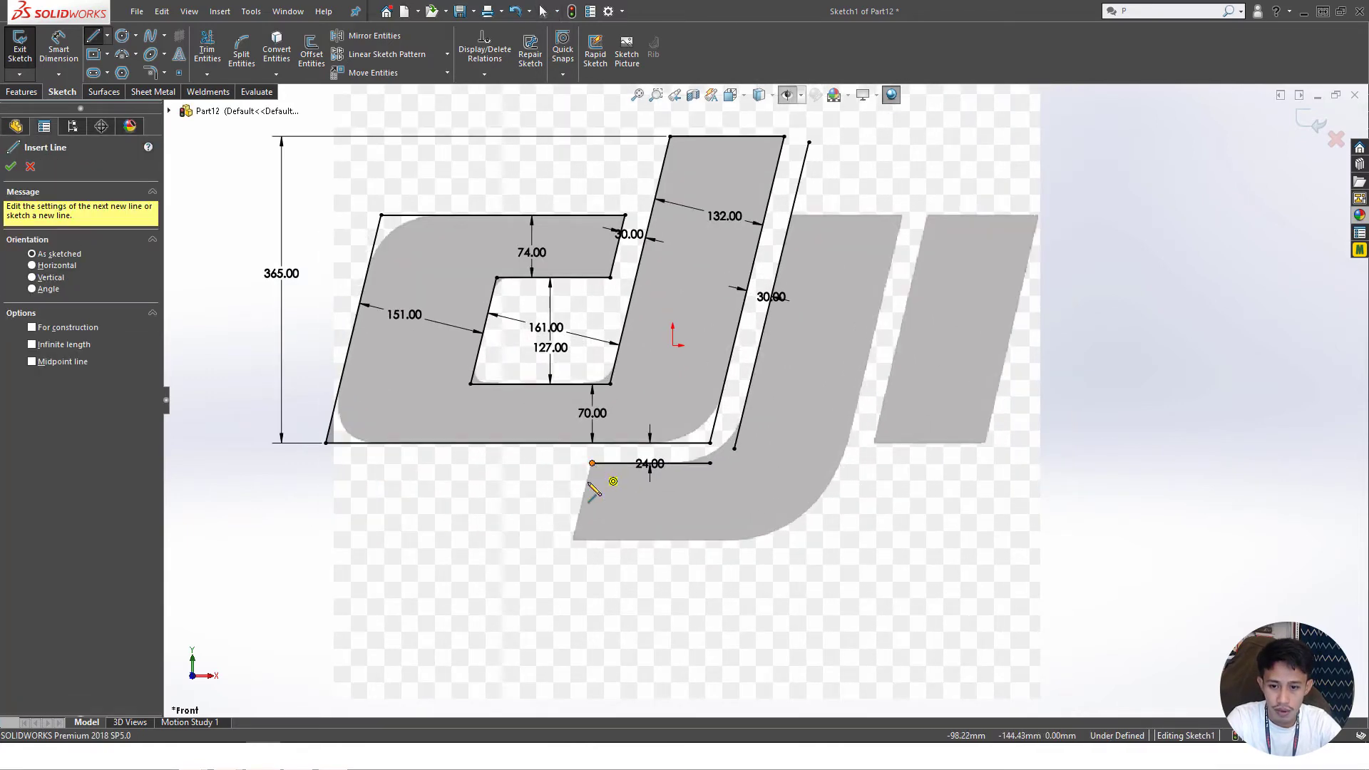
click(593, 463)
click(572, 540)
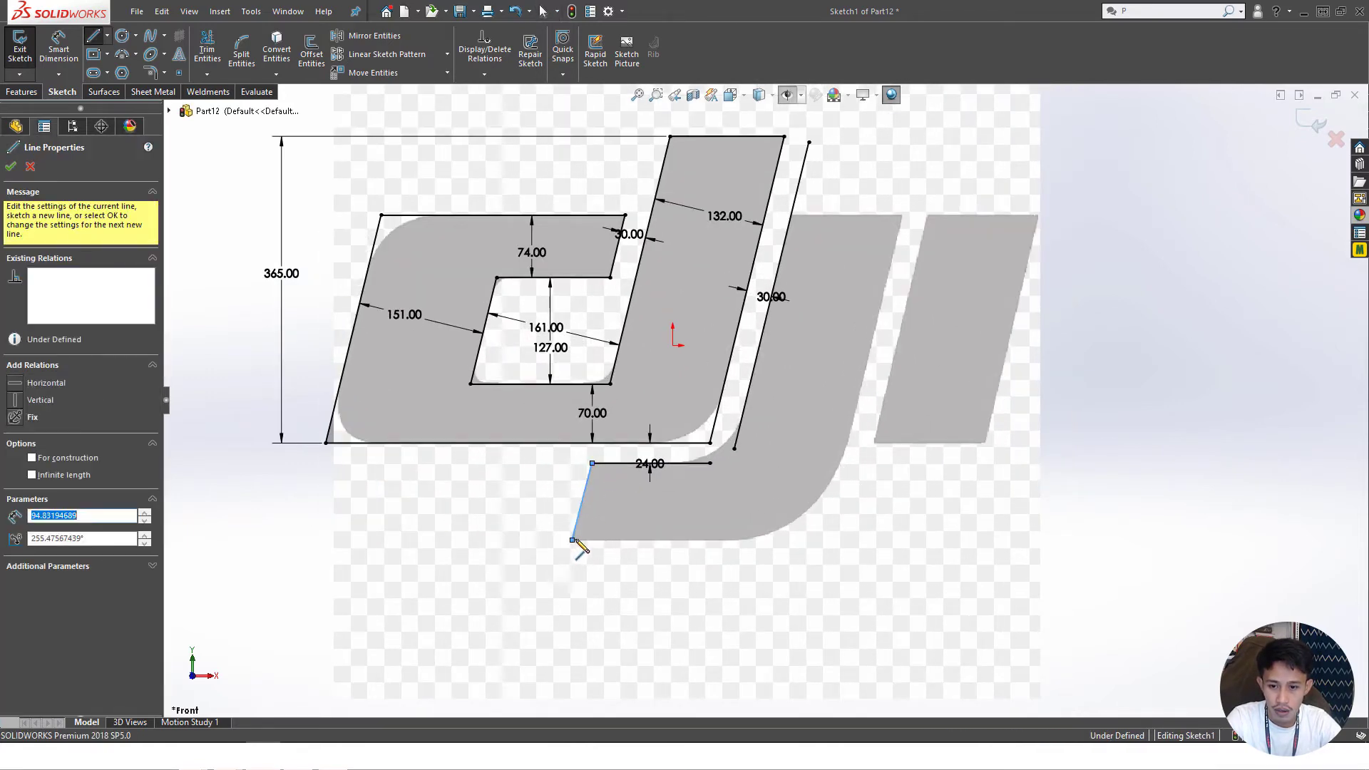
click(819, 541)
key(Escape)
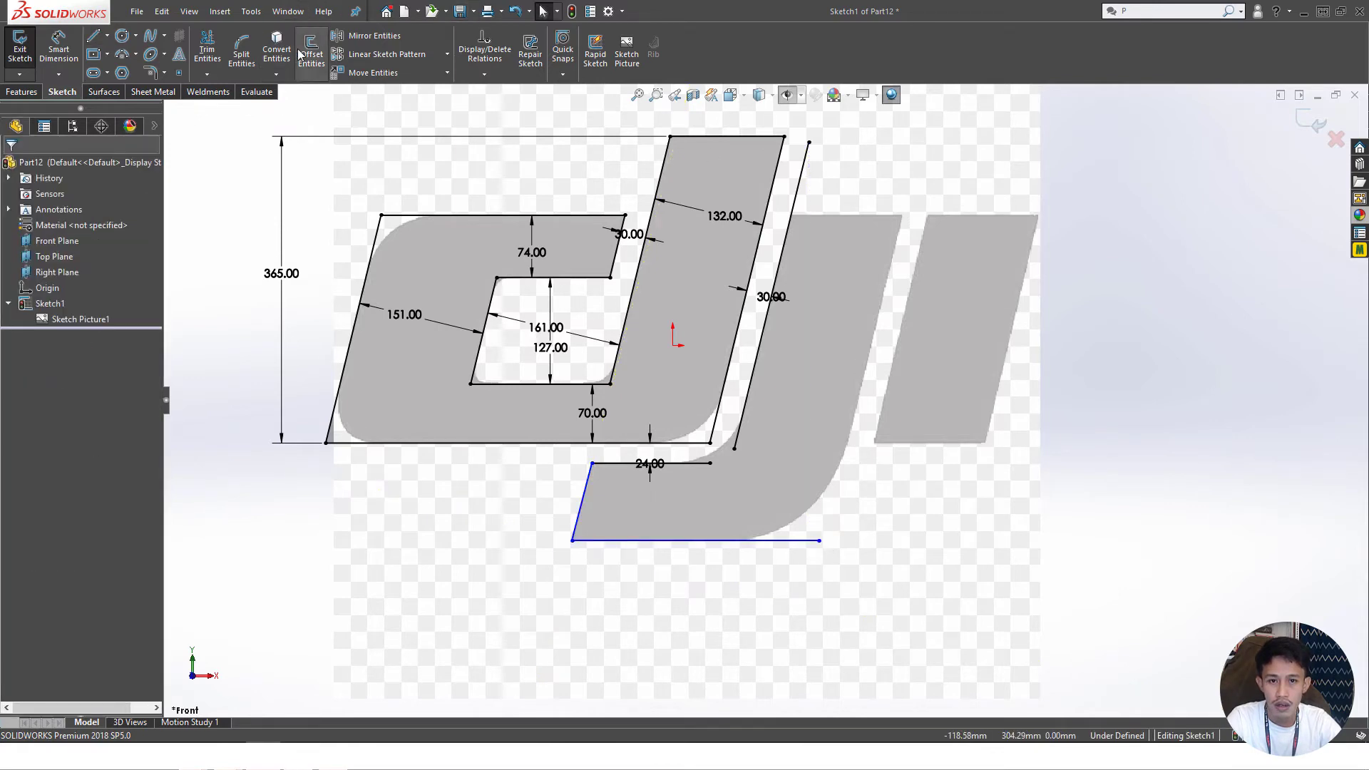
- Offset the j's left slanted edge to the right by 130 mm
click(312, 52)
click(785, 242)
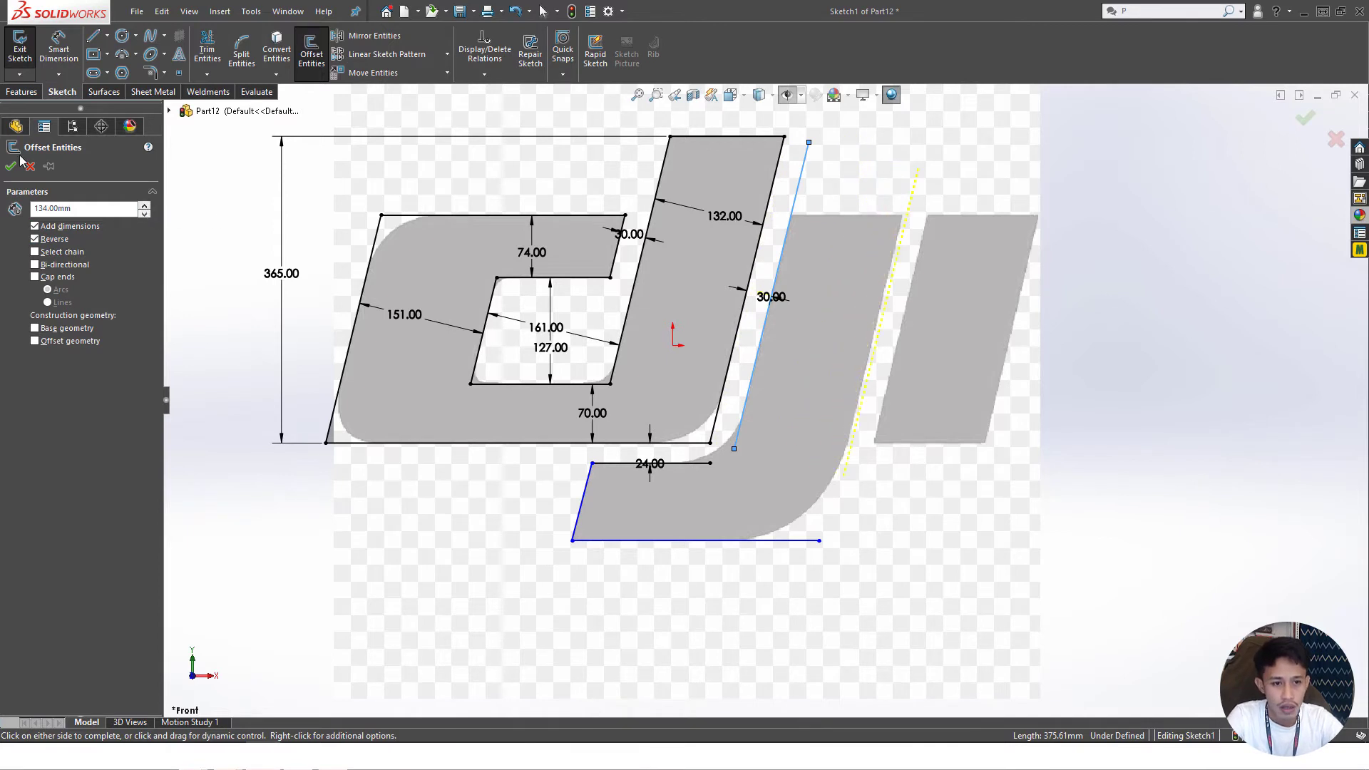
drag(94, 206, 155, 168)
text(130)
key(Return)
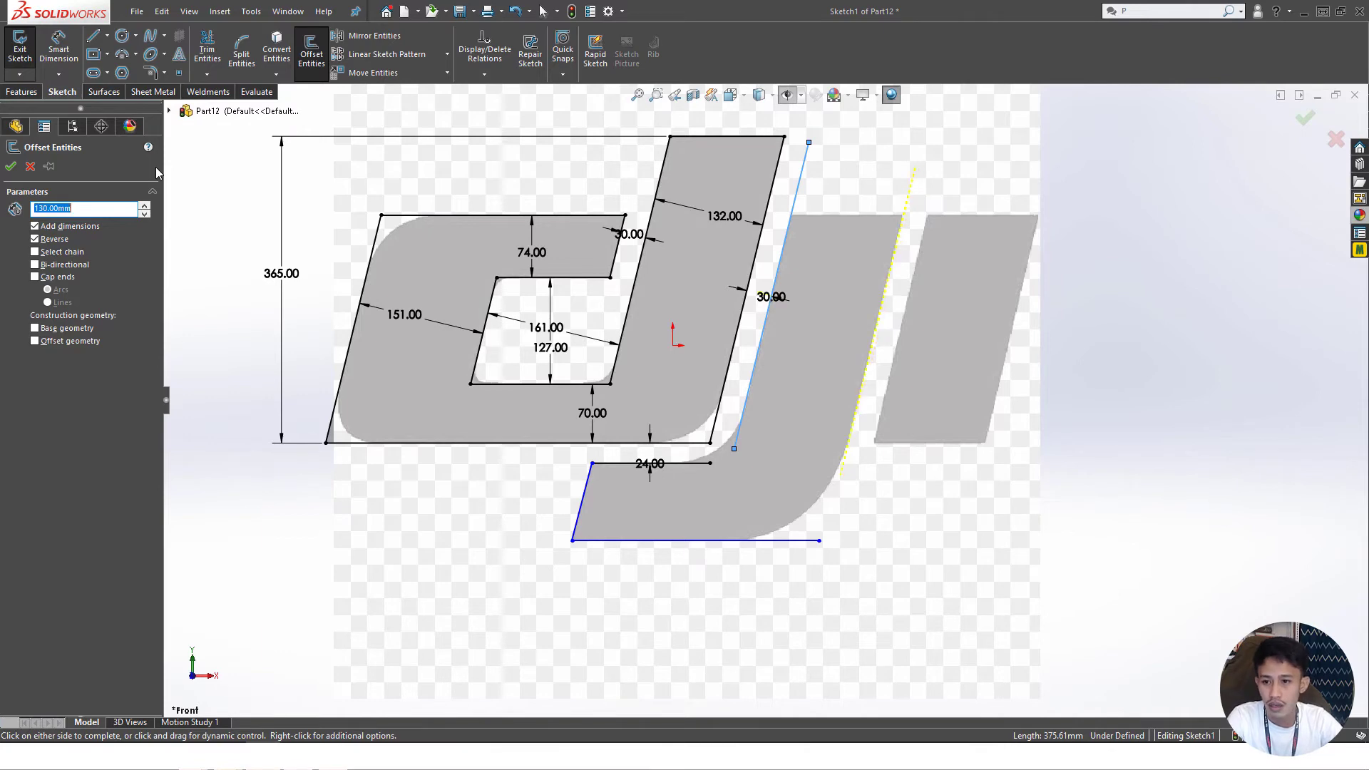
- Draw a horizontal line along the tops of the j and the i, level with the d's upper bar
key(l)
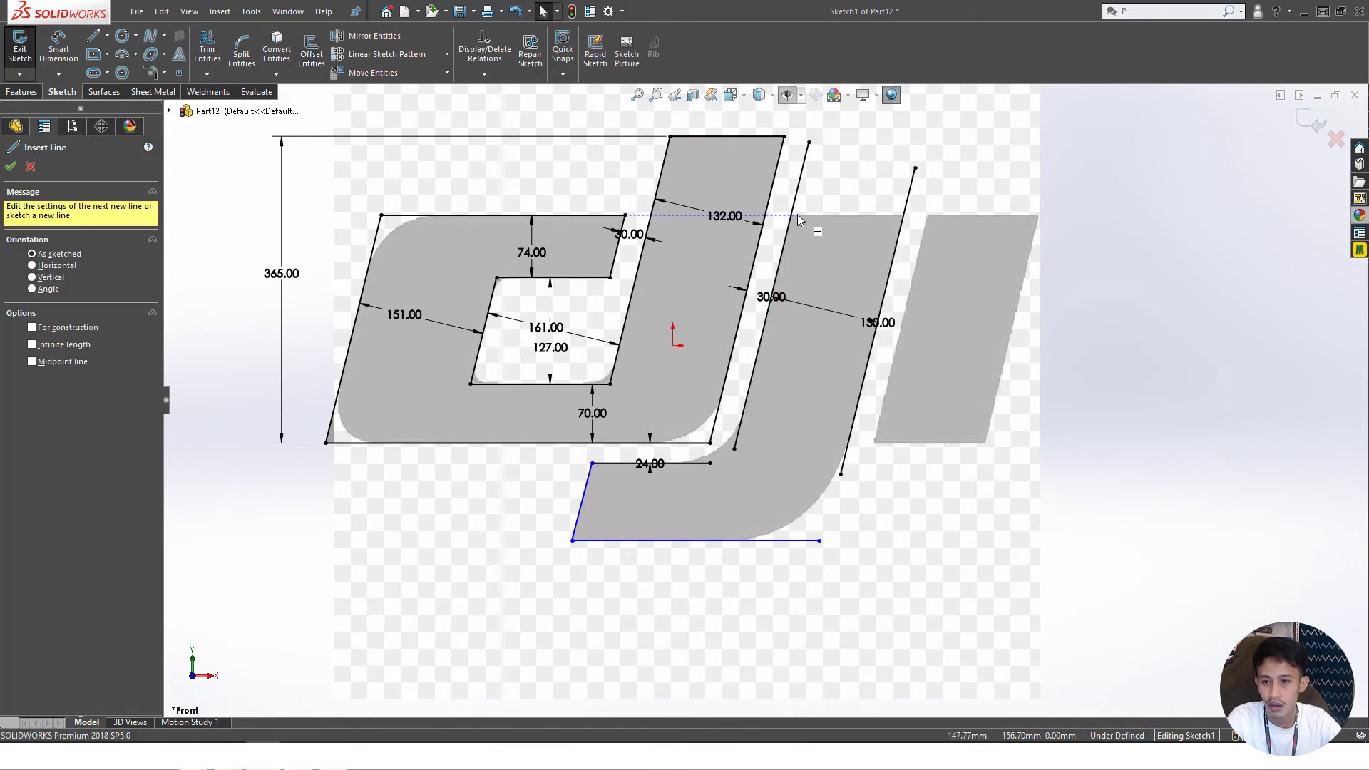
click(791, 215)
double_click(1047, 214)
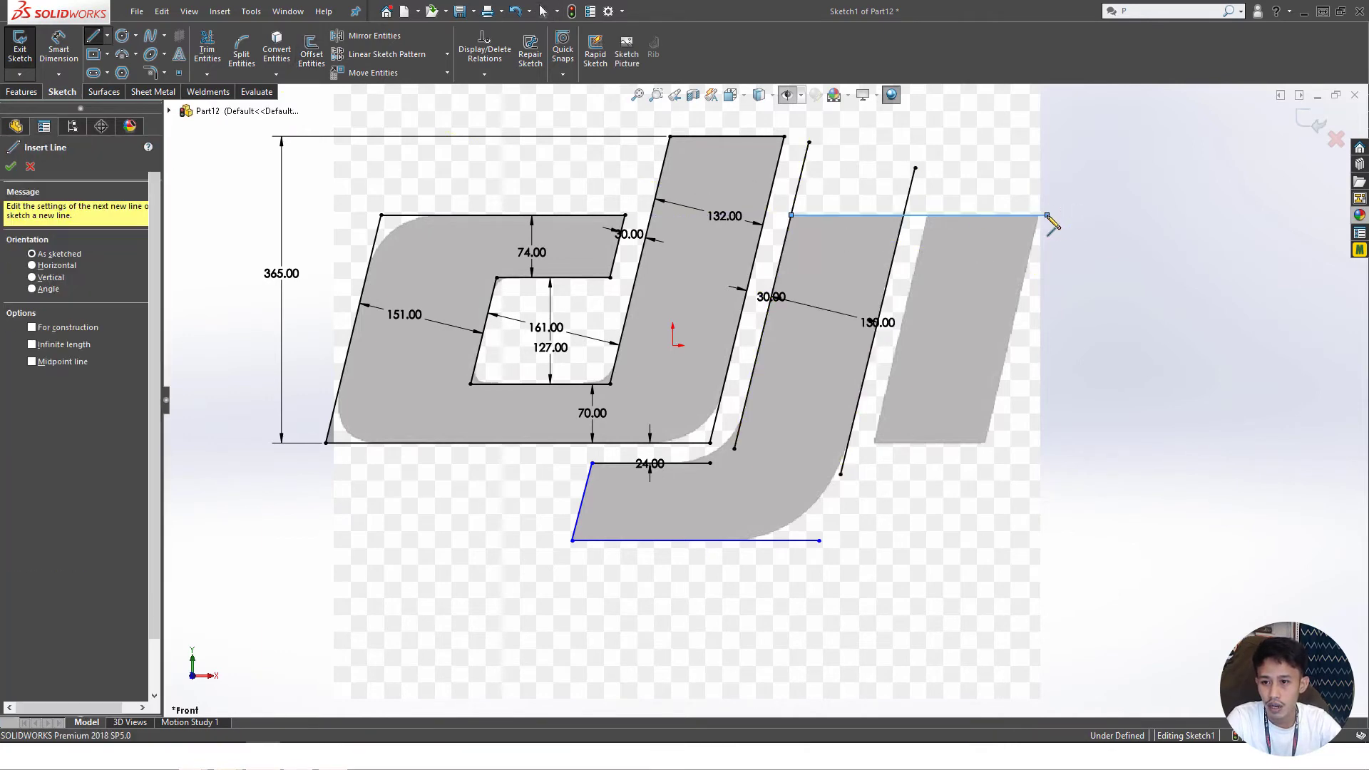
key(Escape)
- Trim the ends of the j's two slanted edges that overshoot the horizontal top line
key(t)
drag(959, 181, 741, 187)
key(ctrl+z)
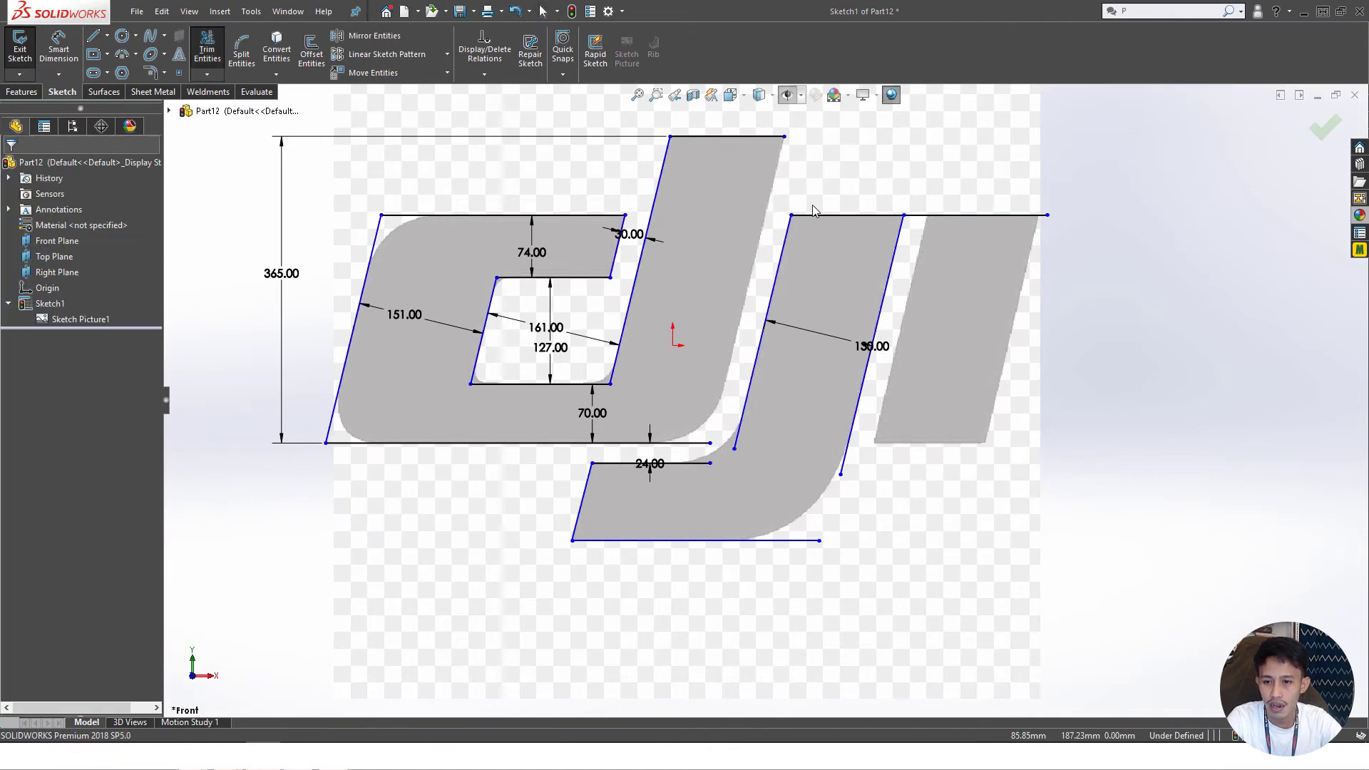
key(t)
drag(956, 200, 784, 196)
key(Escape)
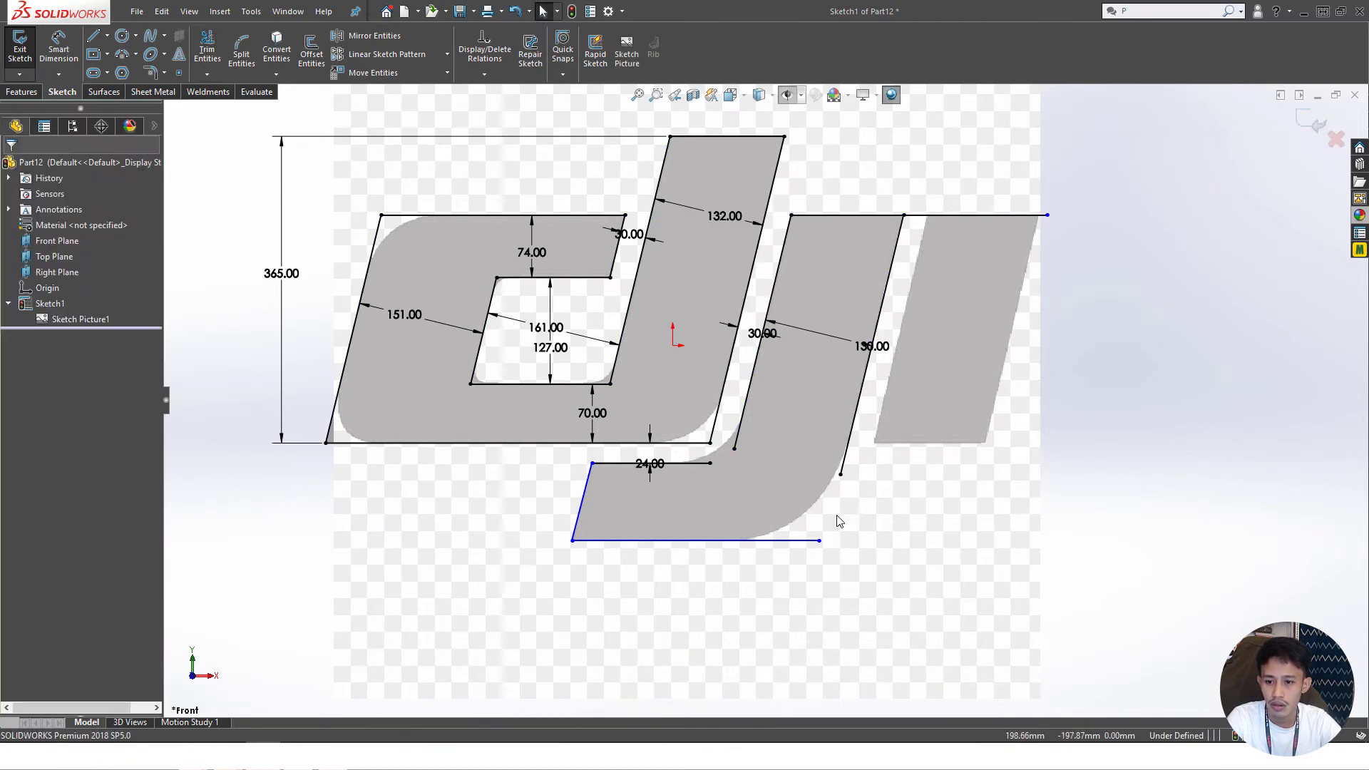
- Extend the j's right slanted edge to meet the end of the lower edge at the outer lower right corner
mouse_move(820, 541)
mouse_down()
mouse_move(883, 543)
mouse_move(825, 596)
mouse_up()
key(t)
key(Escape)
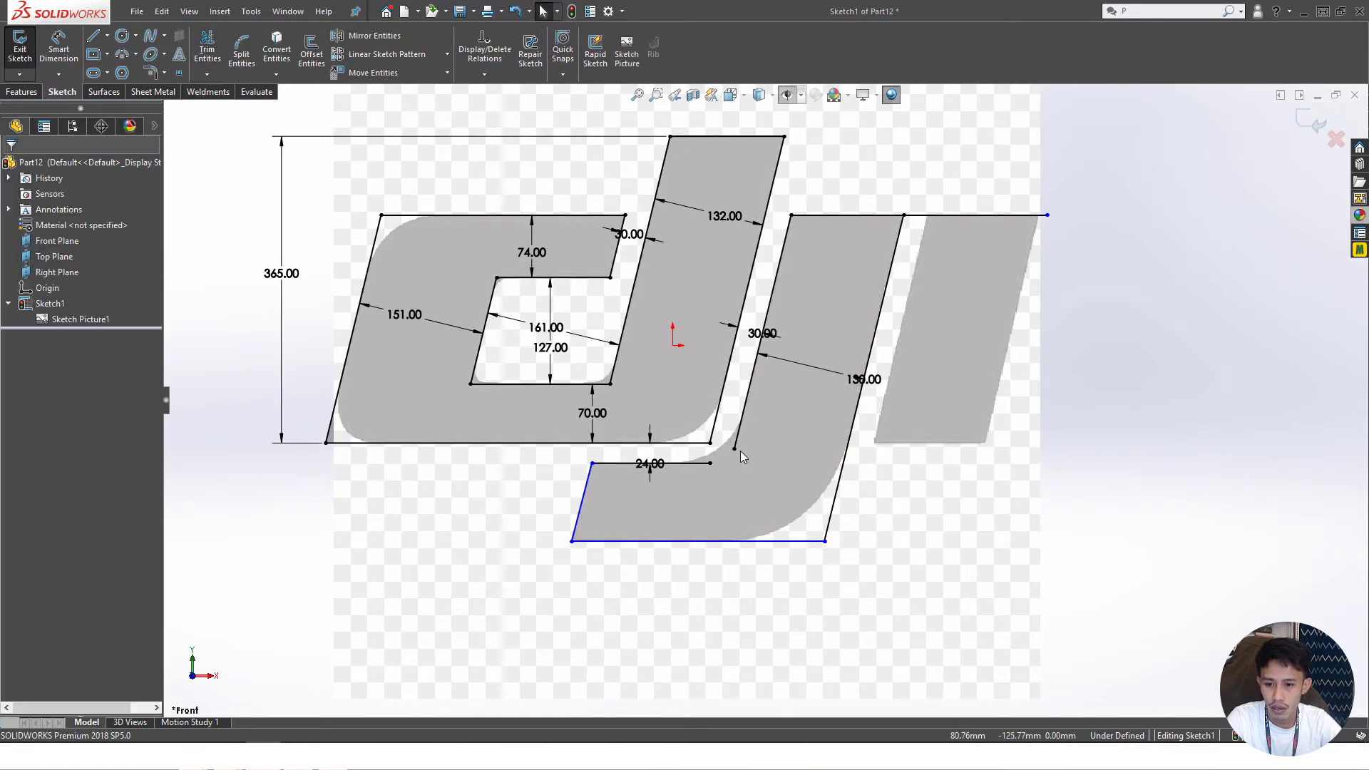
- Draw a slanted helper line just beyond the open ends at the j's inner corner as an extension boundary
click(735, 448)
mouse_move(726, 489)
mouse_down()
mouse_move(733, 457)
mouse_move(719, 521)
mouse_move(720, 492)
mouse_up()
key(Escape)
key(l)
click(688, 487)
click(784, 437)
key(Escape)
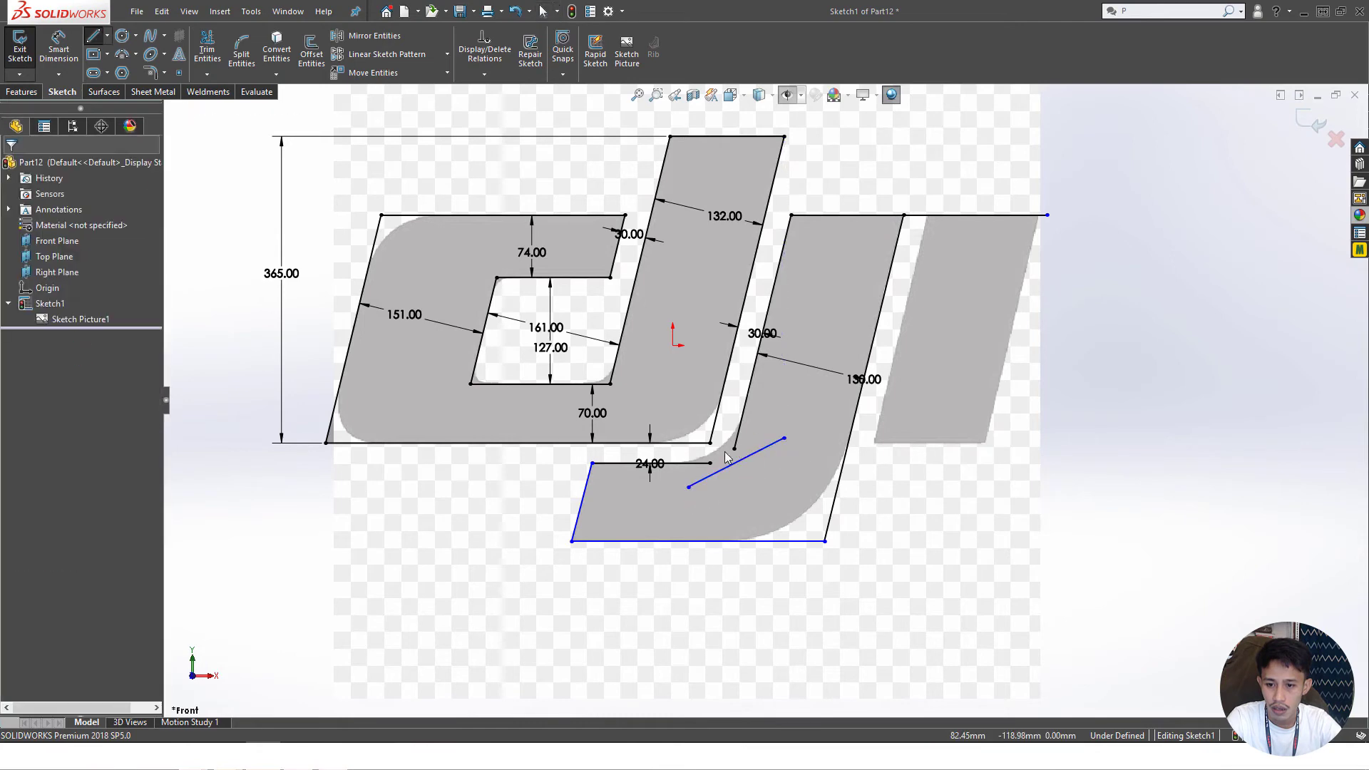
- Extend the j's two inner edges to the helper line, then trim the overshoot and the helper line to leave a sharp corner
key(t)
key(Escape)
scroll(738, 468, up, 5)
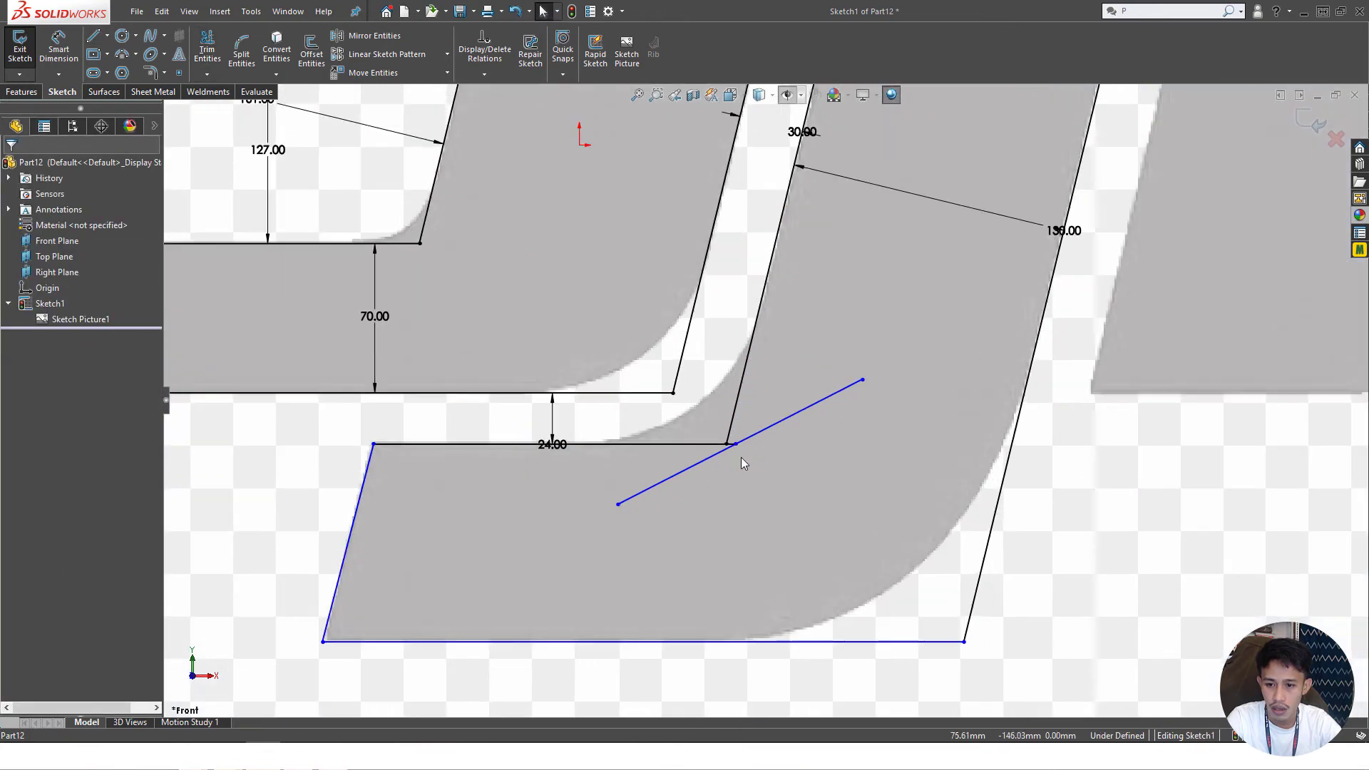
key(t)
mouse_move(754, 428)
mouse_down()
mouse_move(728, 457)
mouse_move(733, 438)
mouse_up()
key(Escape)
scroll(734, 439, down, 4)
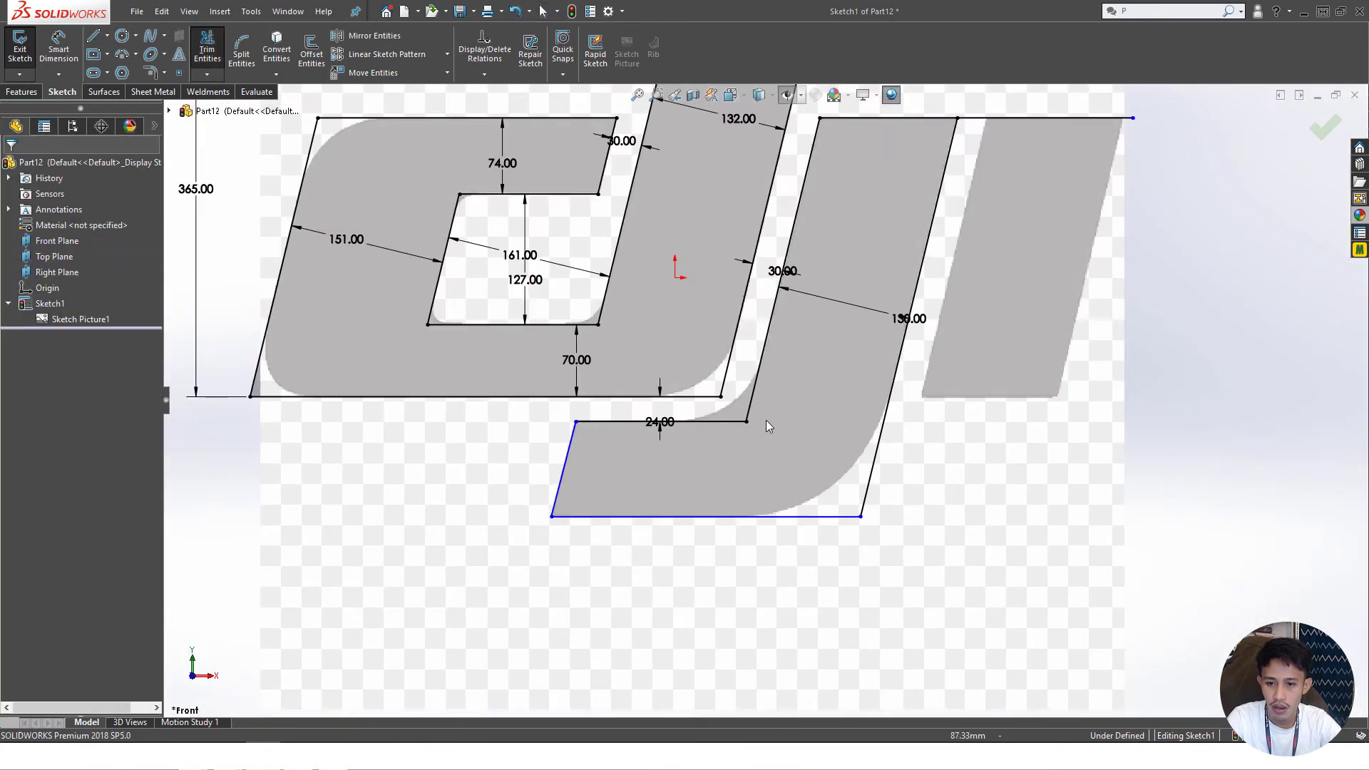
- Make the j's short slanted end edge parallel to its inner slanted edge
click(578, 441)
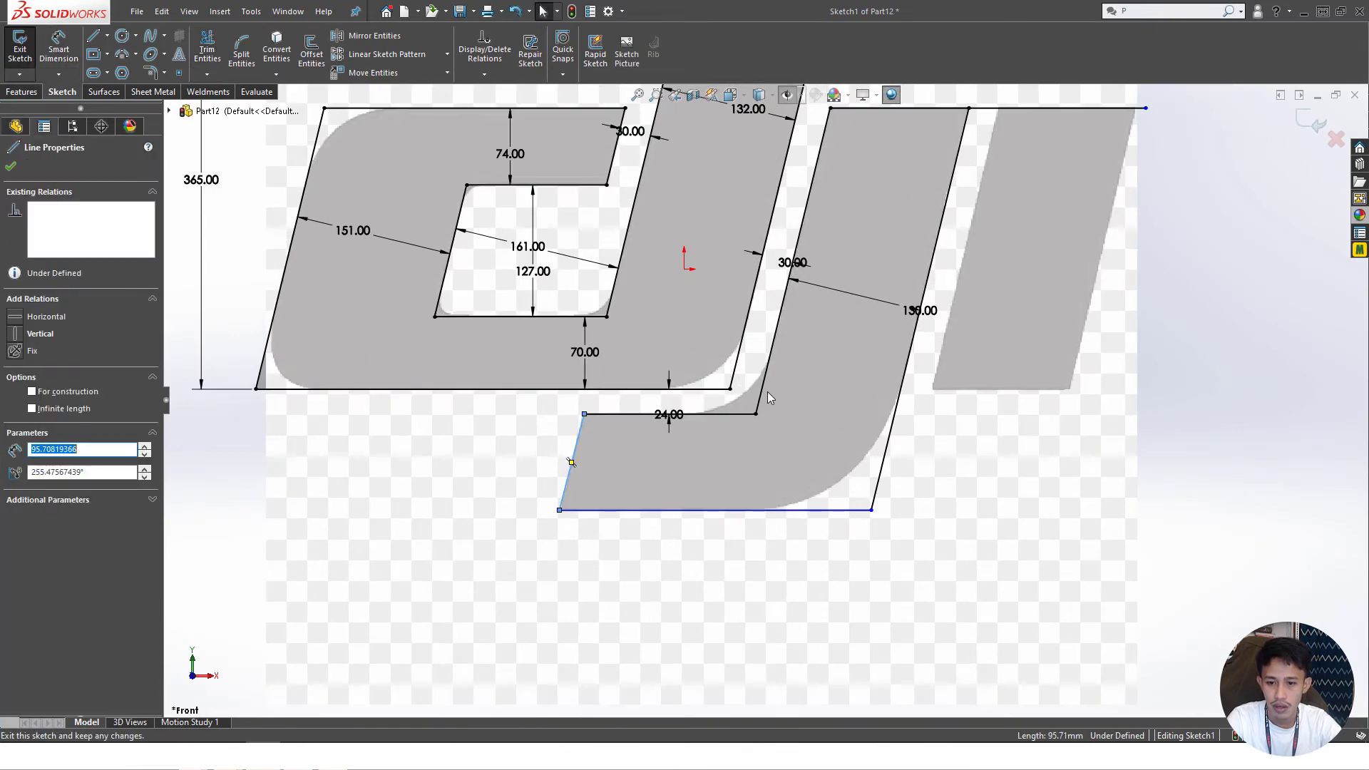
ctrl+click(762, 387)
click(890, 325)
- Dimension the distance between the j's slanted end edge and its inner slanted edge as 160 mm
key(d)
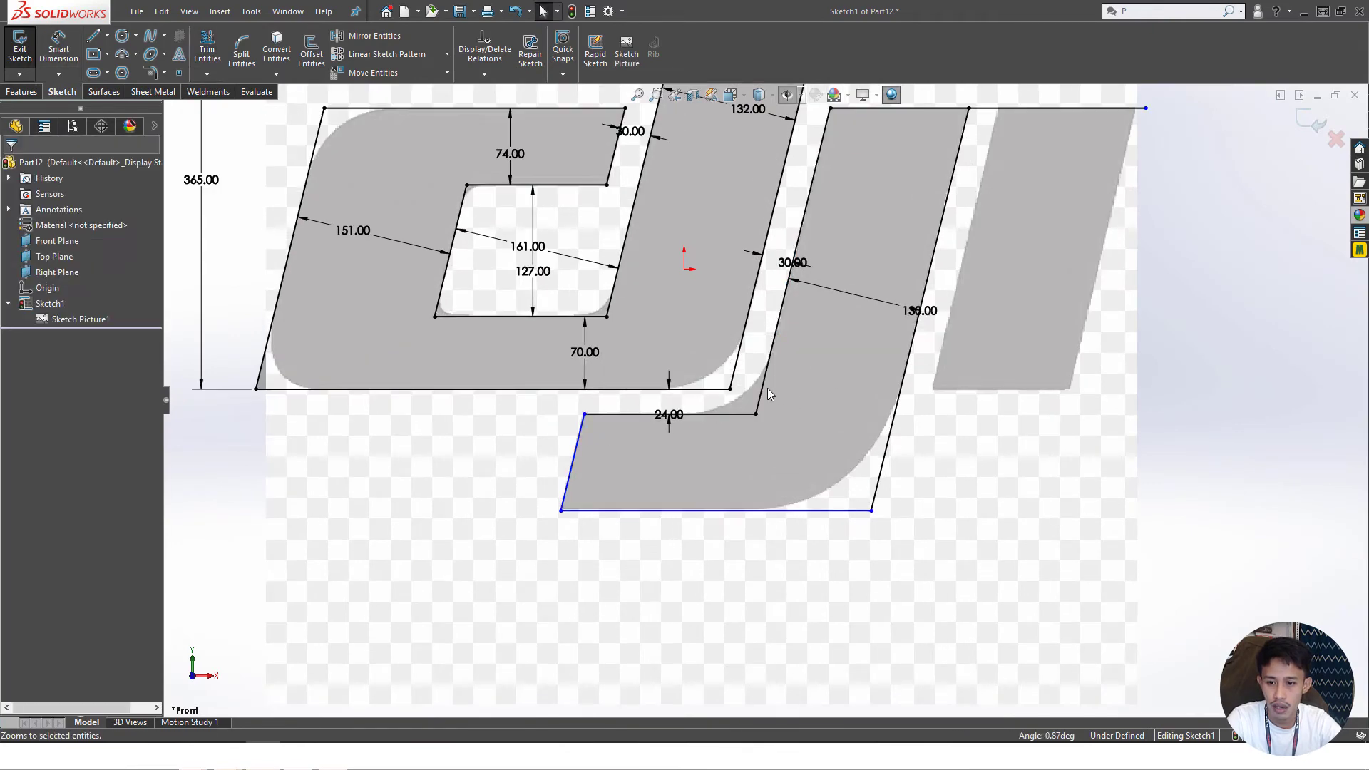
click(764, 388)
click(578, 461)
click(678, 570)
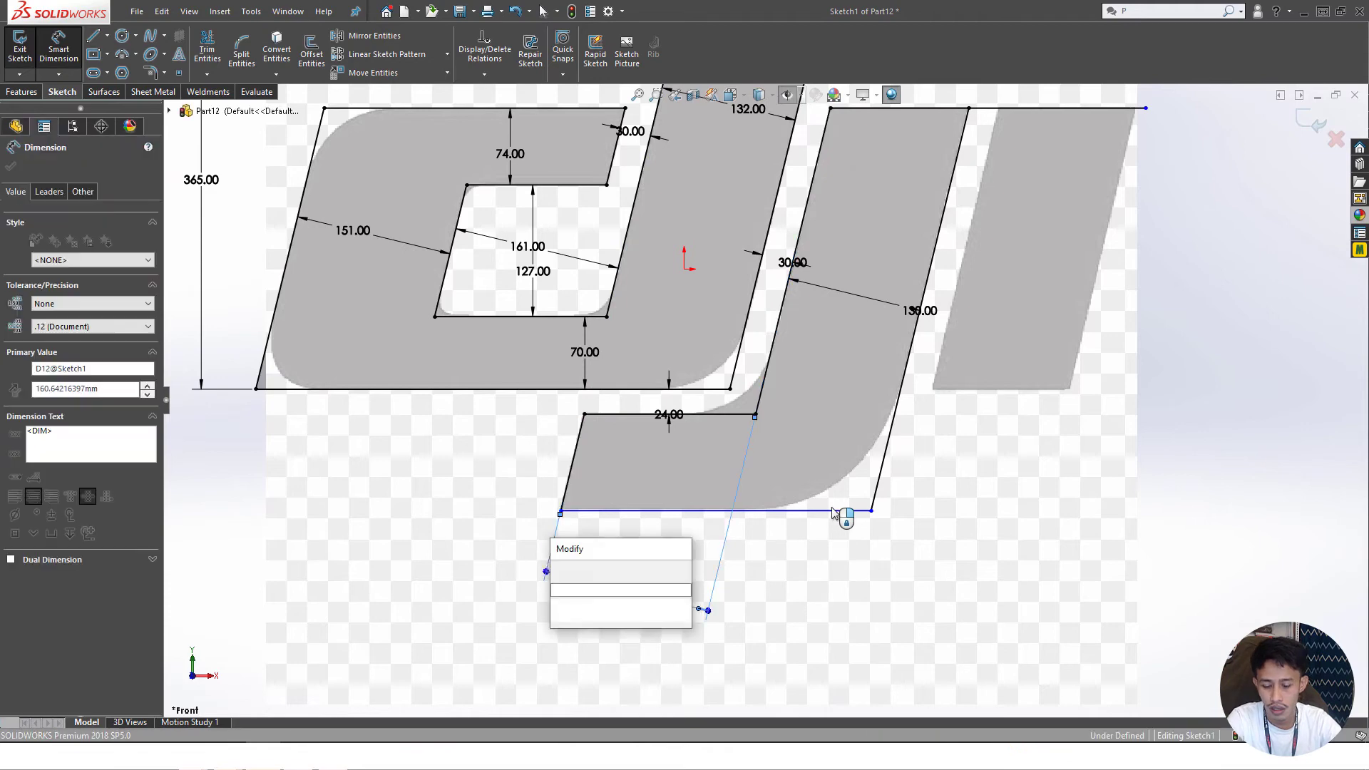
text(160)
key(Return)
key(Escape)
- Dimension the height of the j's foot between its upper and lower horizontal edges as 90 mm
key(d)
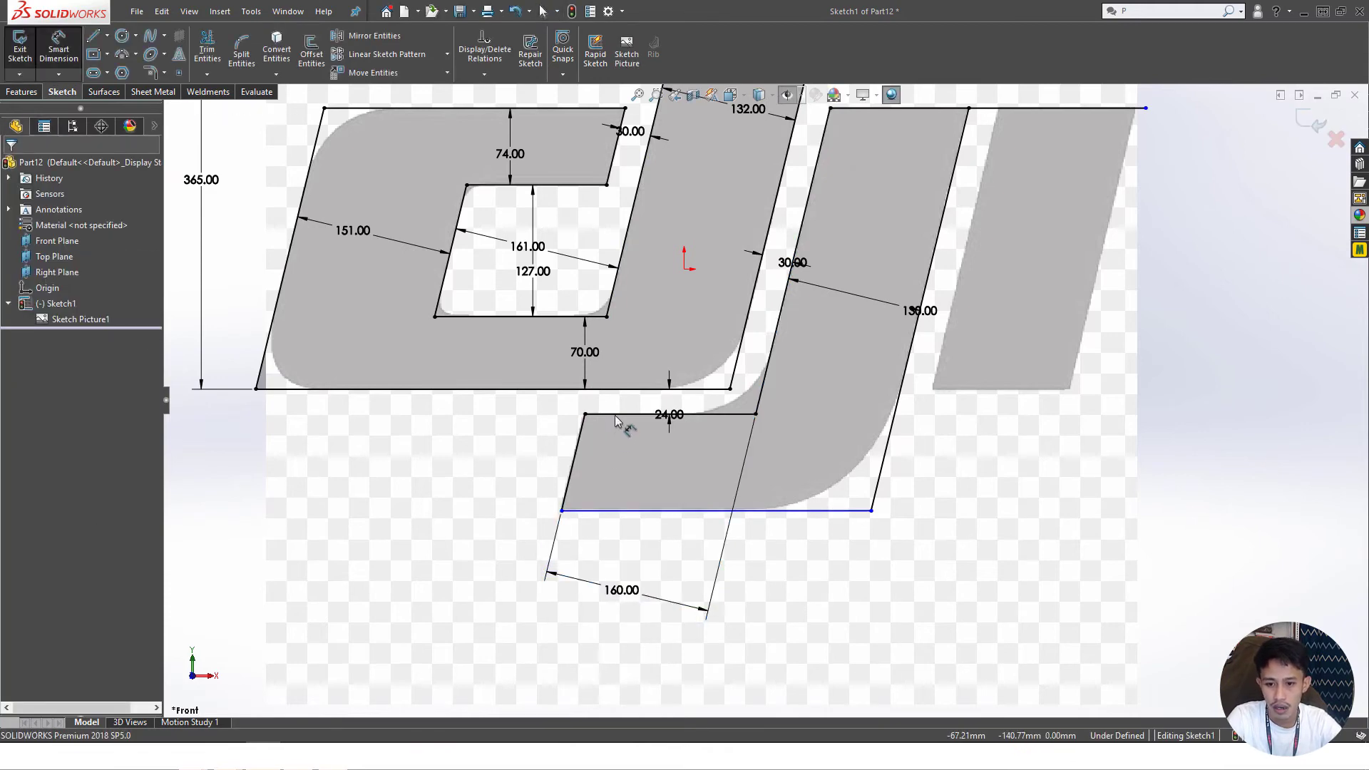
click(627, 510)
click(642, 414)
click(506, 490)
text(90)
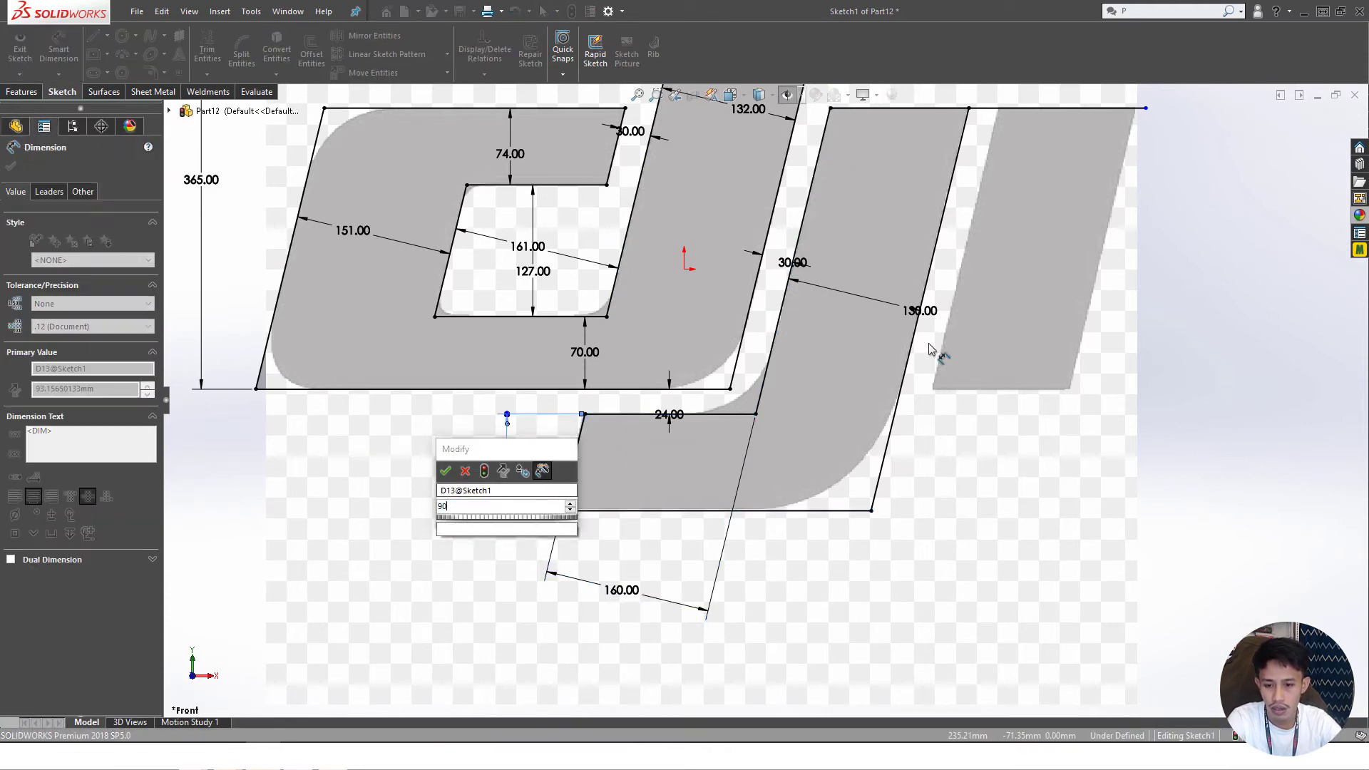
key(Return)
key(Escape)
scroll(831, 380, up, 4)
scroll(800, 277, down, 3)
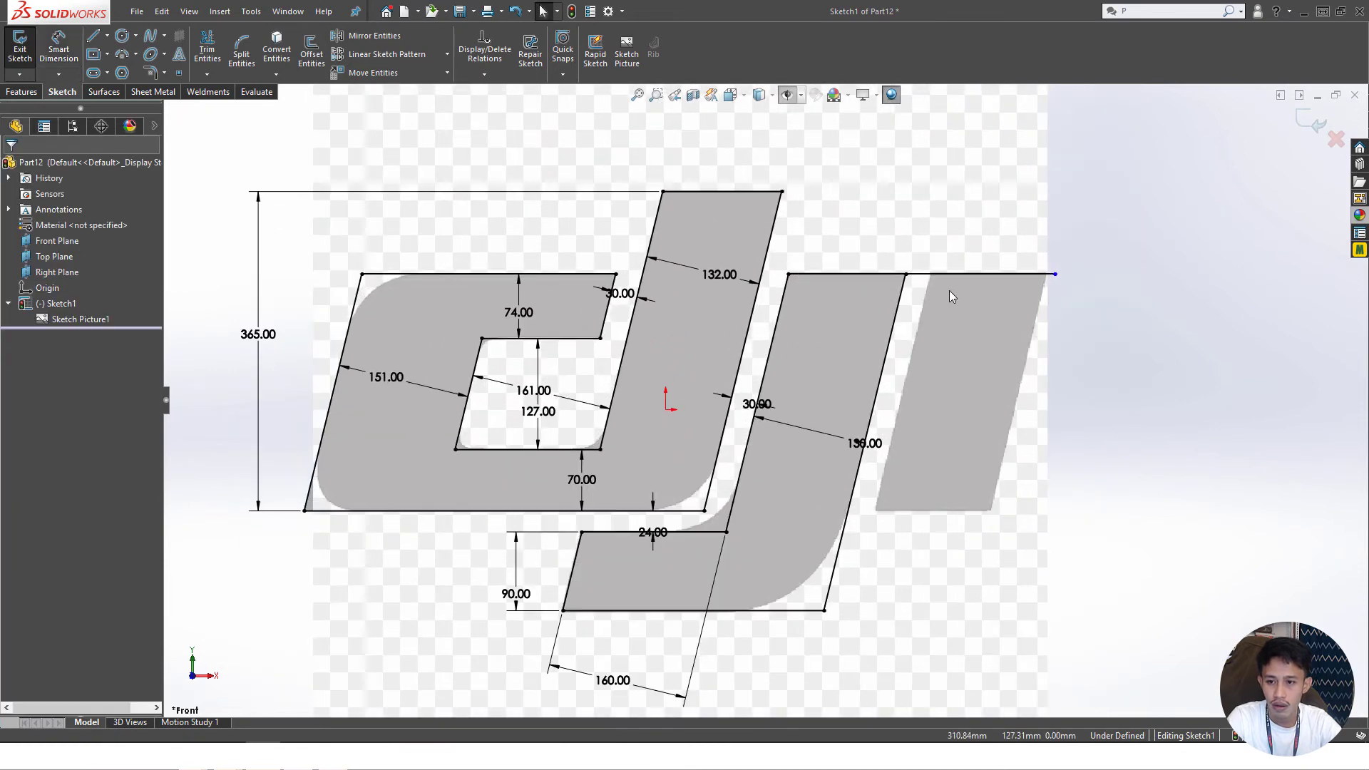
click(1012, 276)
key(t)
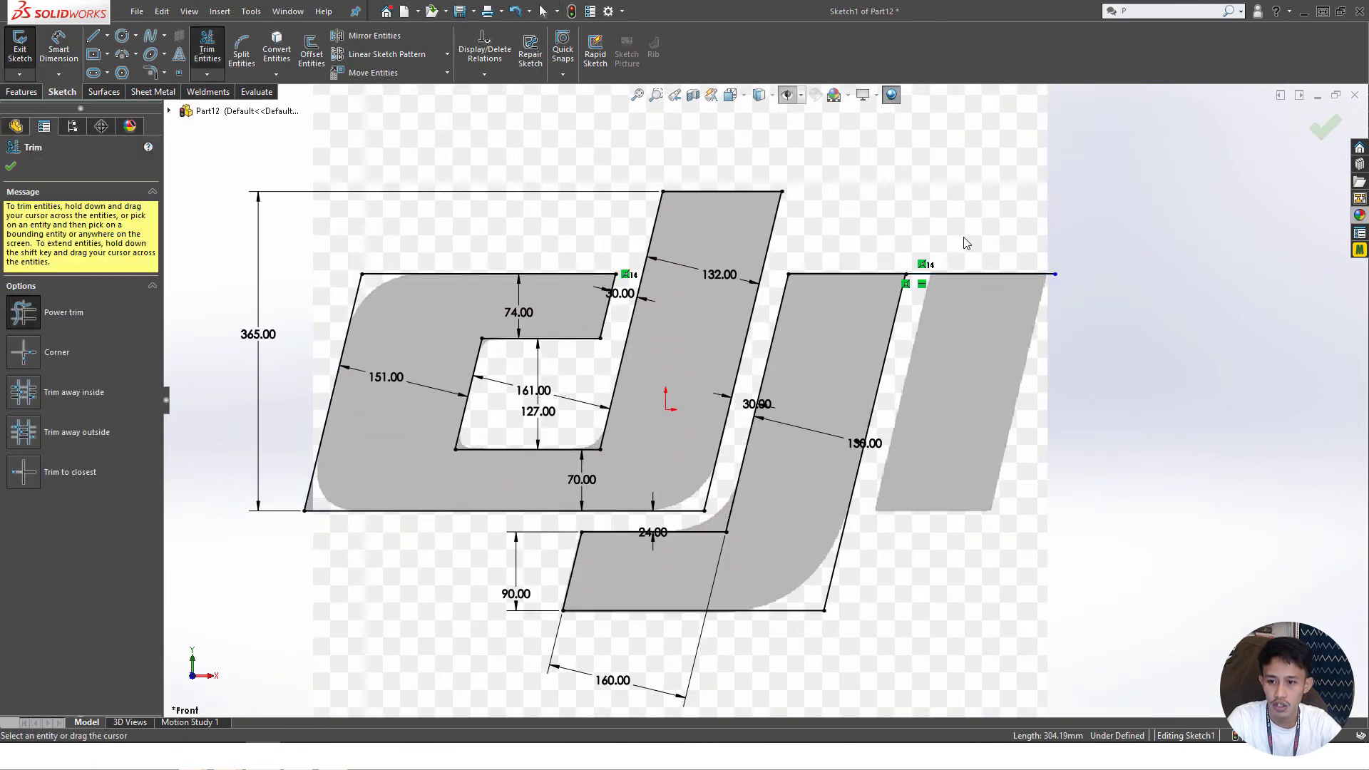
key(Escape)
- Draw the i's left slanted, bottom and right slanted edges over the picture, starting and ending on the horizontal top line
key(l)
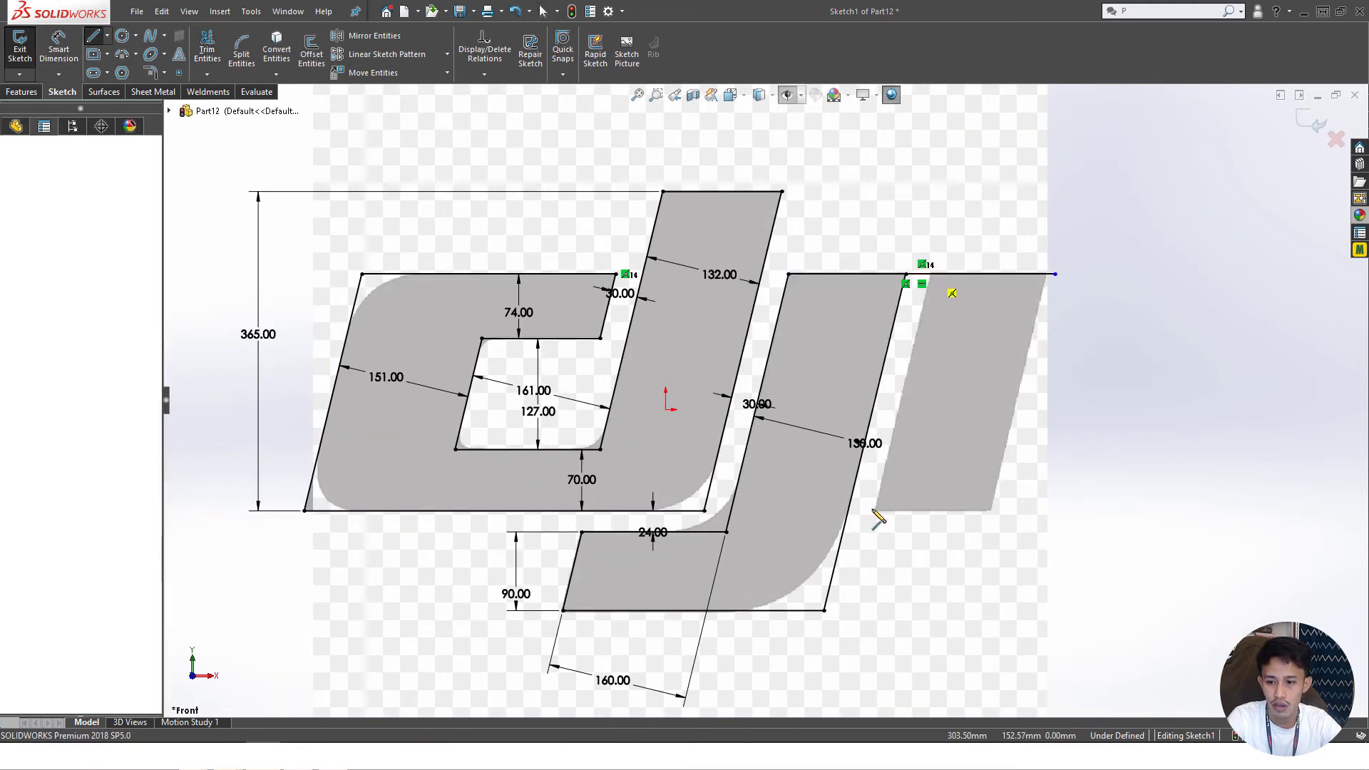
click(929, 275)
click(875, 511)
click(991, 511)
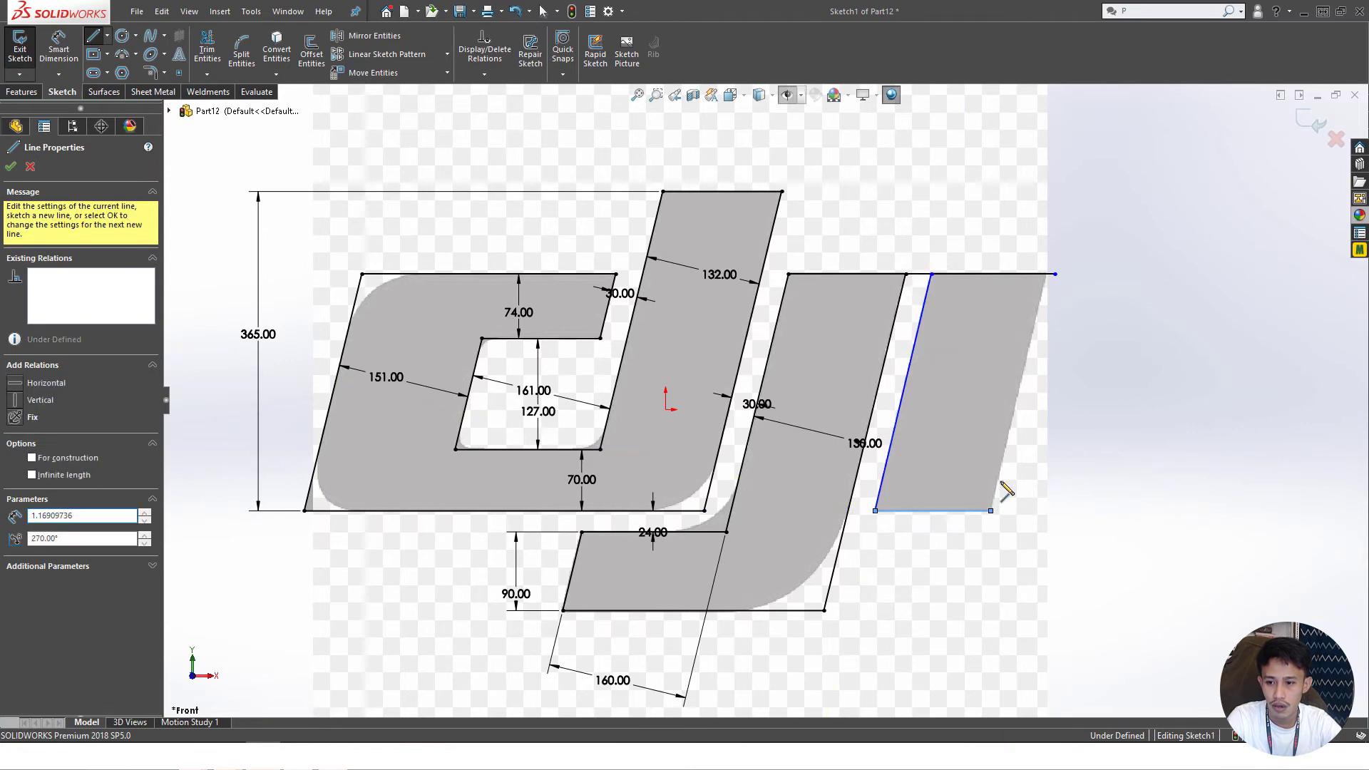
click(1055, 275)
key(Escape)
- Trim the top line's overshoot beyond the i and its segment across the gap between the j and the i
scroll(1041, 276, down, 5)
key(t)
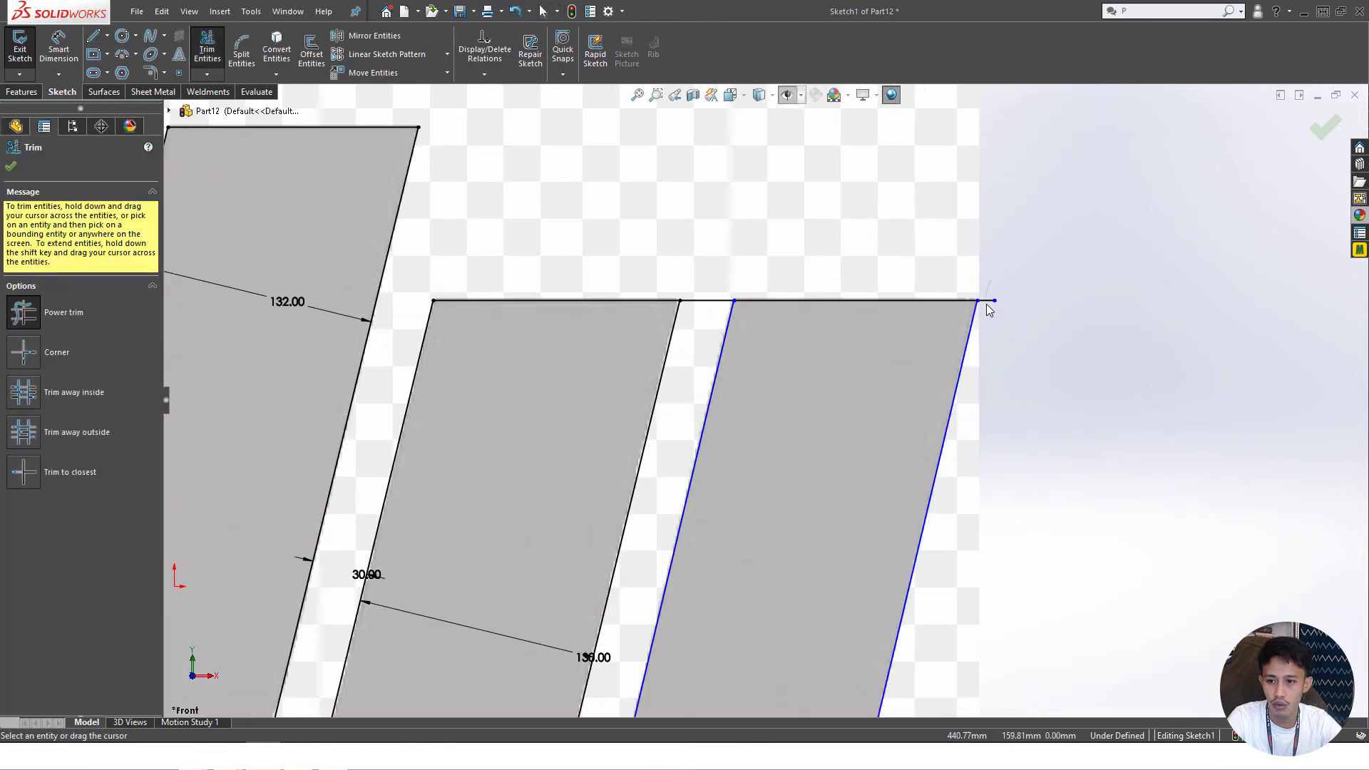
key(Escape)
- Make the i's left slanted edge parallel to the j's right slanted edge
click(727, 324)
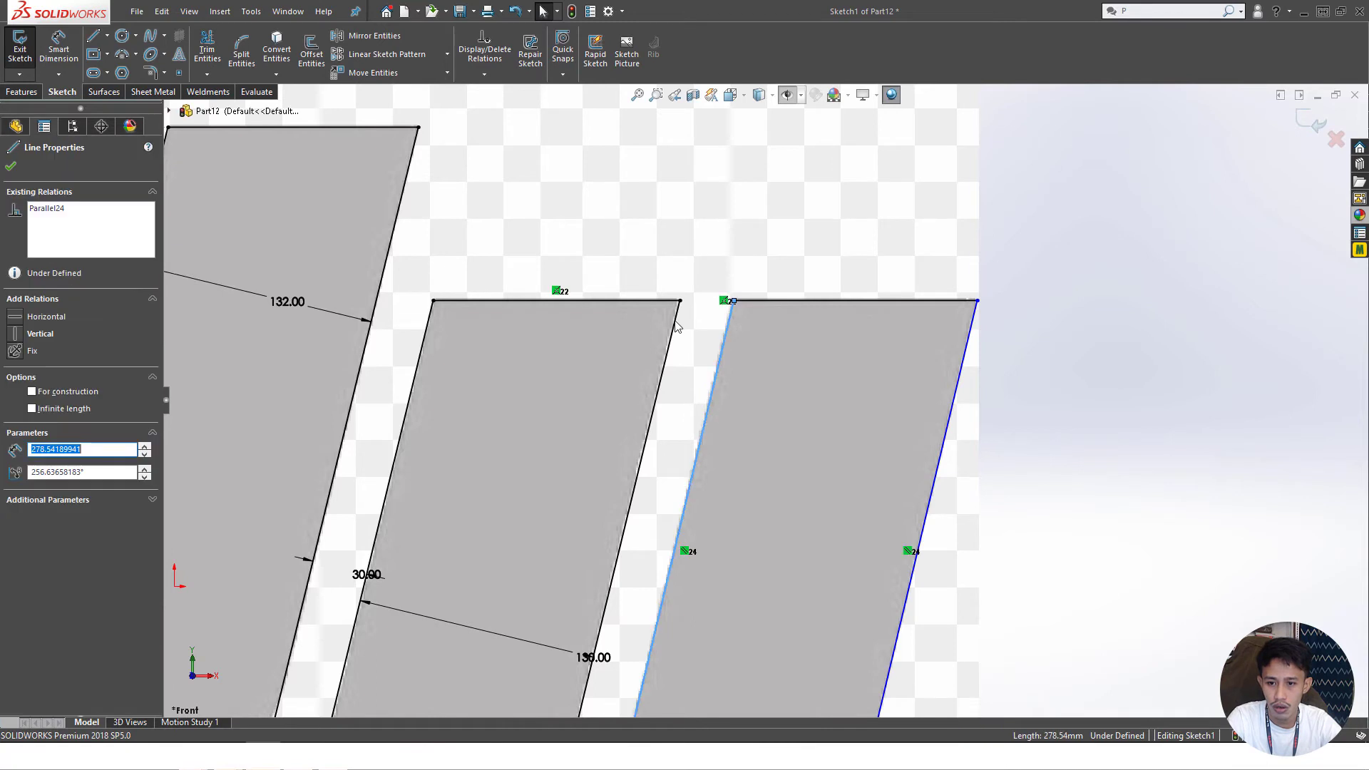
ctrl+click(673, 326)
click(801, 257)
key(Escape)
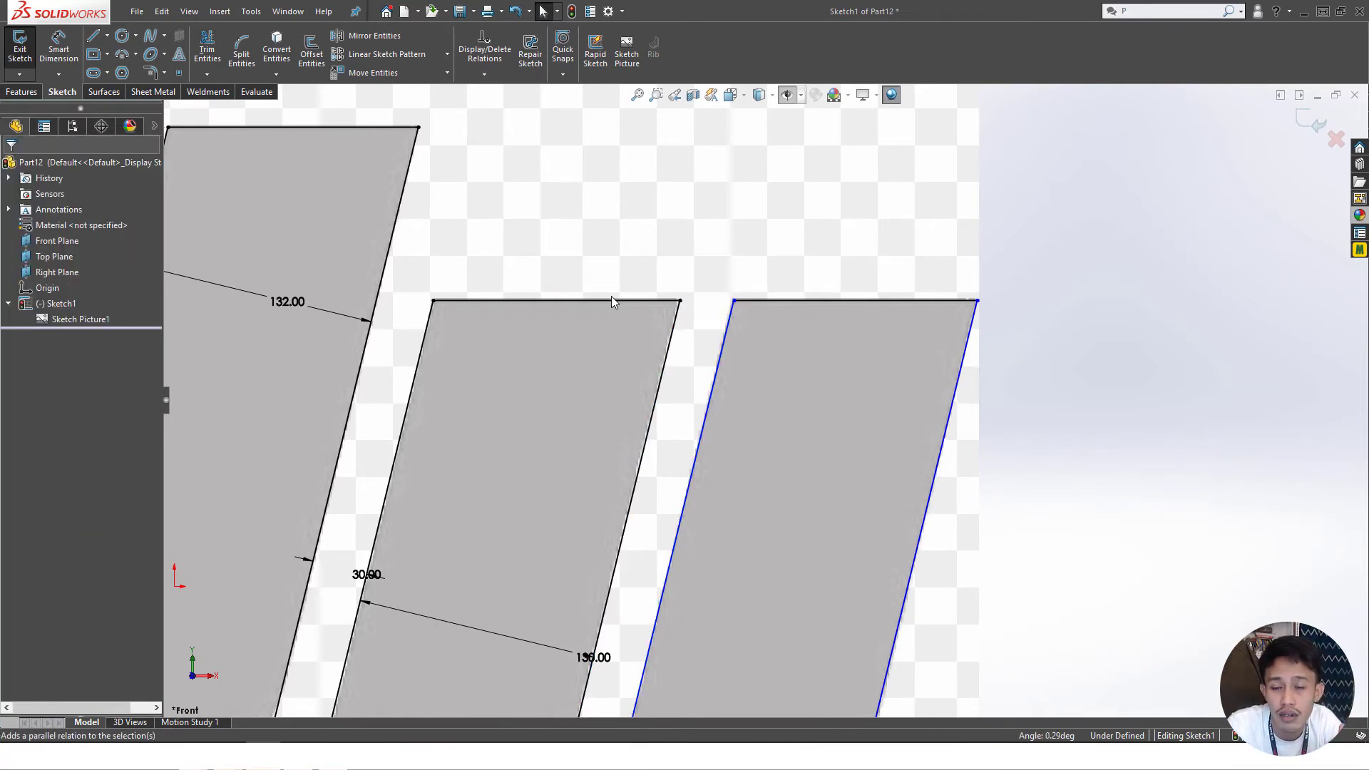
- Dimension the gap between the j's right edge and the i's left edge as 28 mm
scroll(611, 296, up, 5)
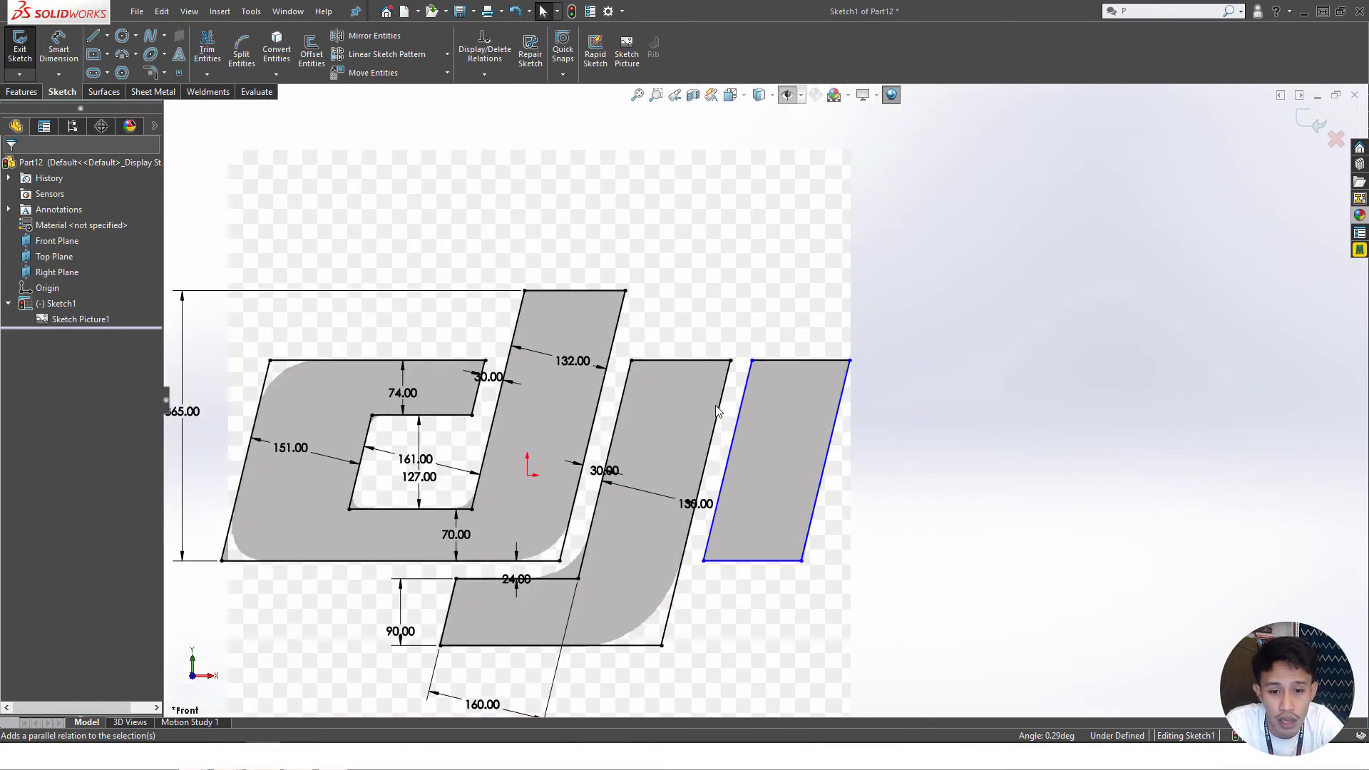
scroll(707, 445, up, 1)
scroll(708, 452, down, 2)
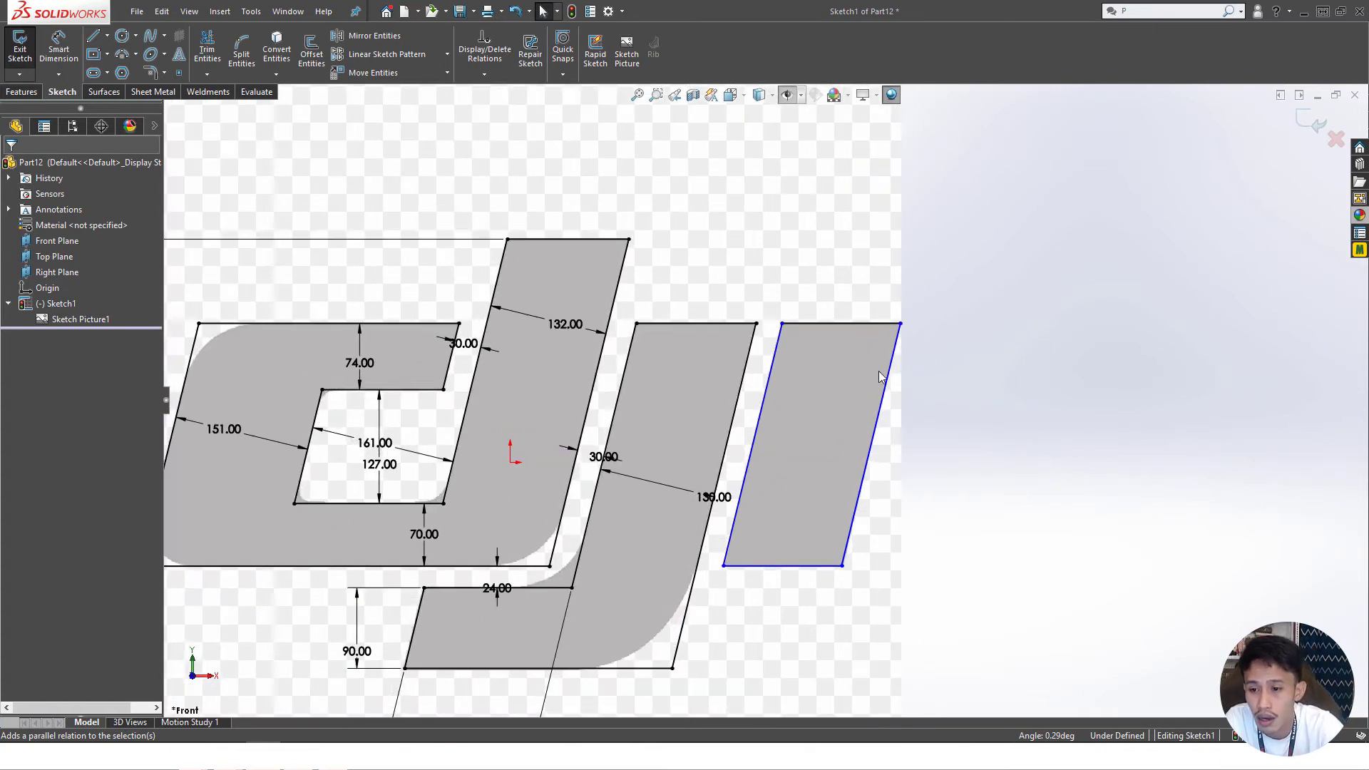
key(d)
click(775, 351)
click(753, 336)
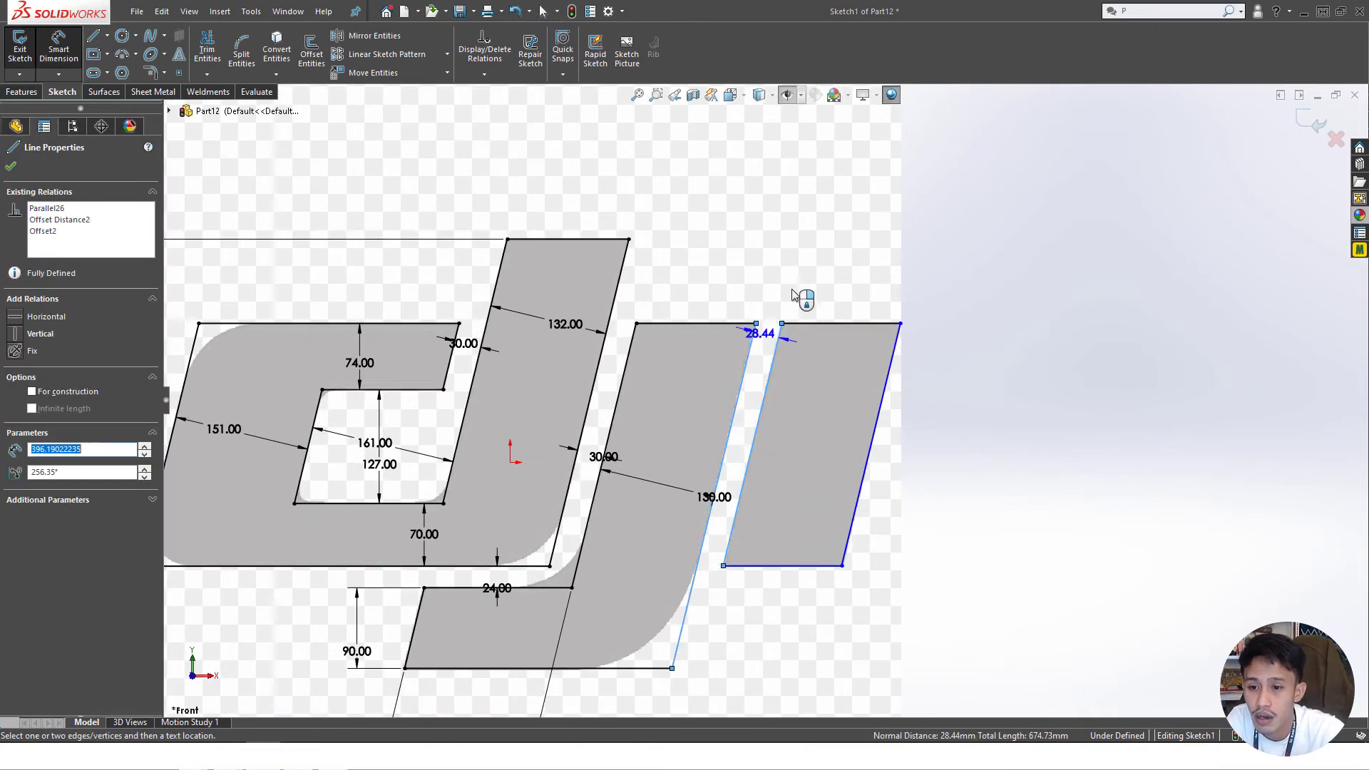
click(845, 278)
text(28)
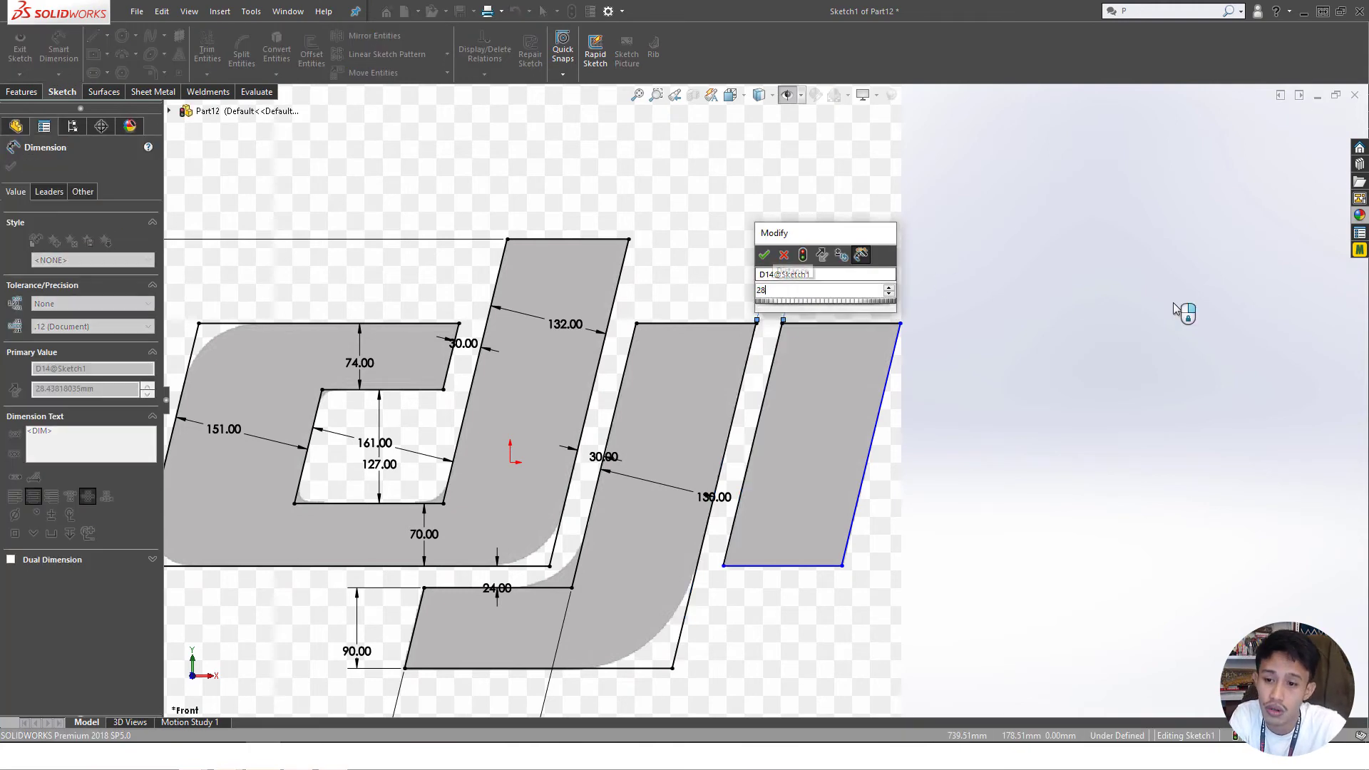
key(Return)
key(Escape)
- Dimension the i's width between its two slanted edges as 128 mm
scroll(765, 400, up, 4)
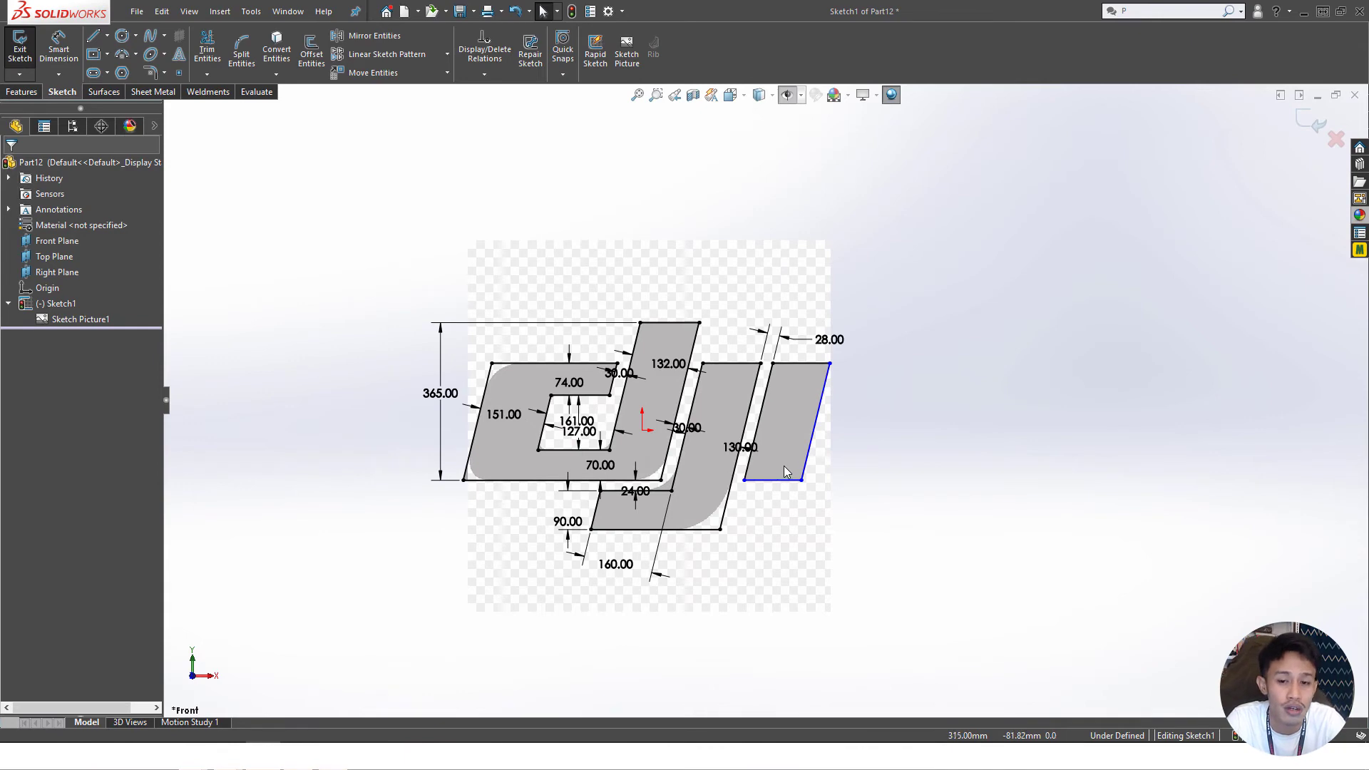
scroll(786, 452, down, 2)
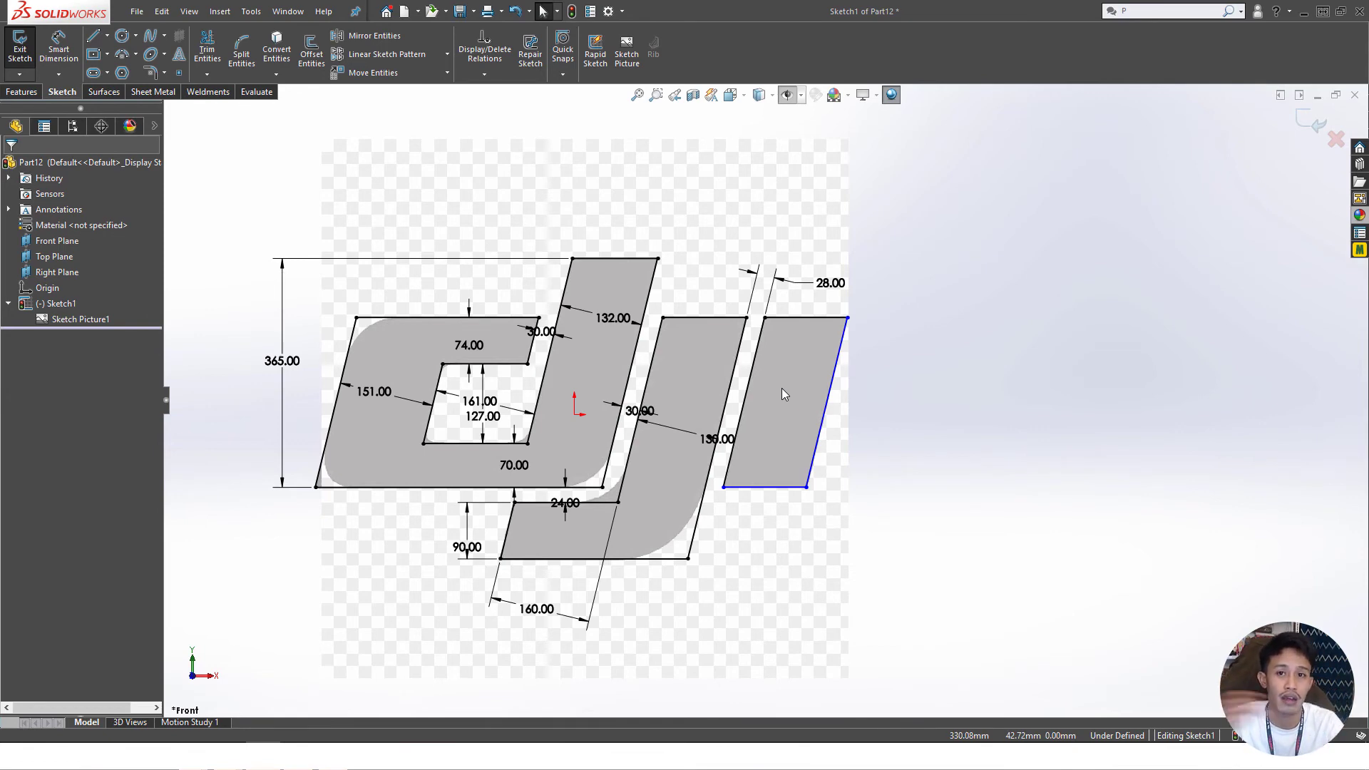
scroll(809, 376, down, 2)
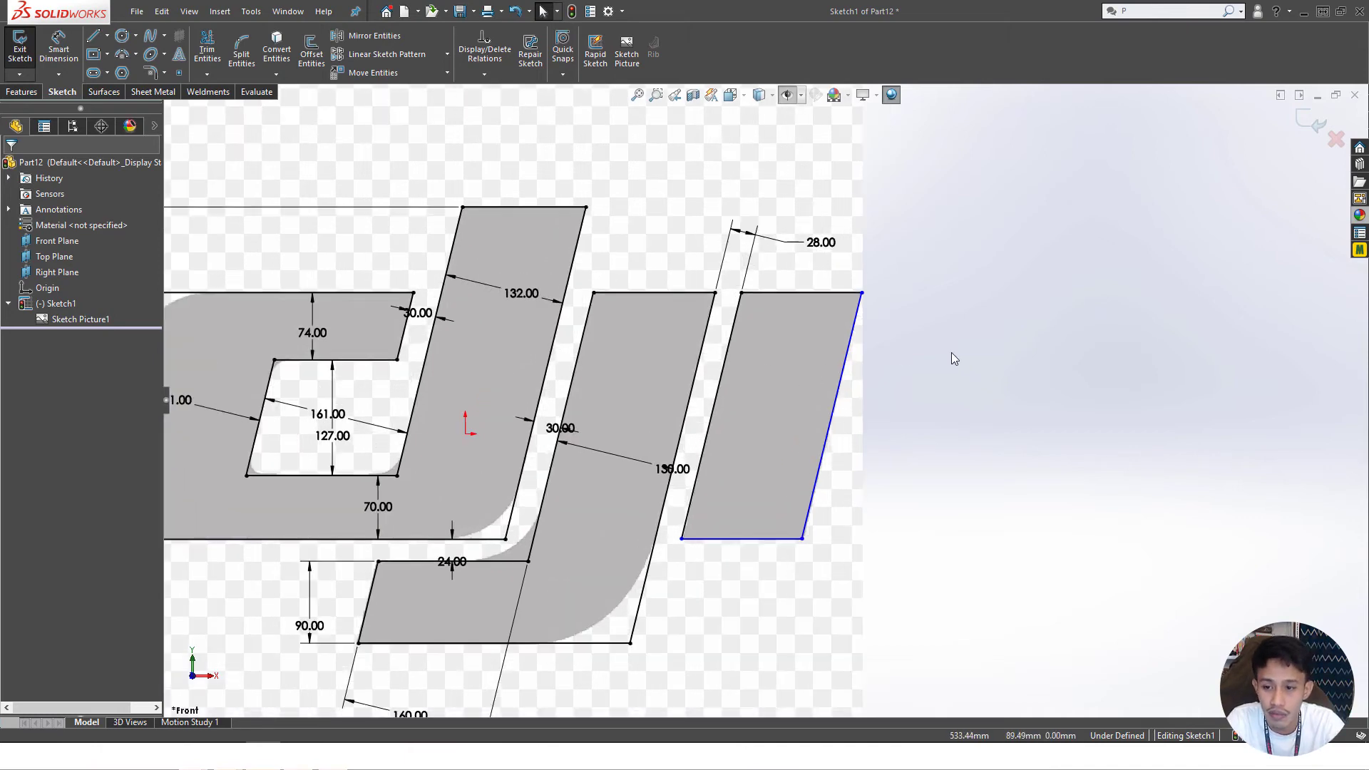
key(d)
click(848, 349)
click(727, 349)
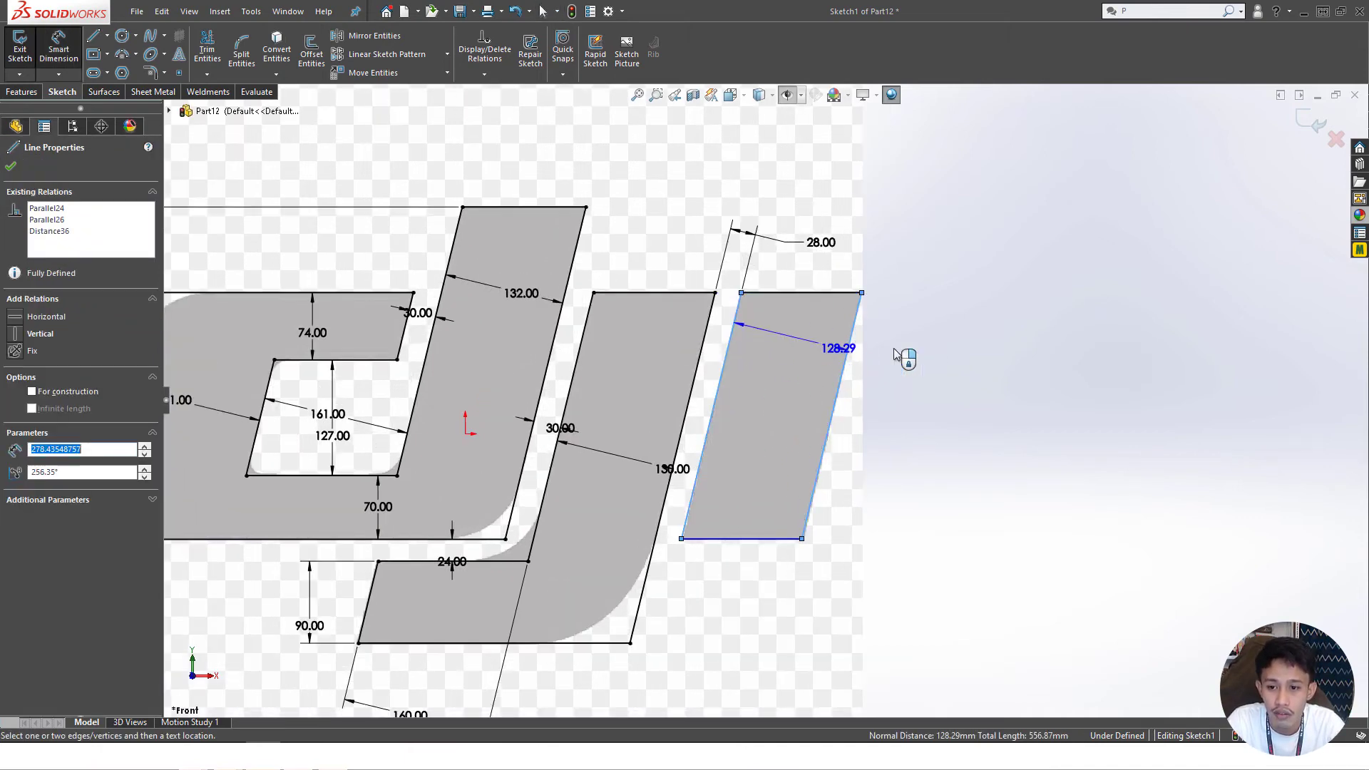
click(968, 352)
text(128)
key(Return)
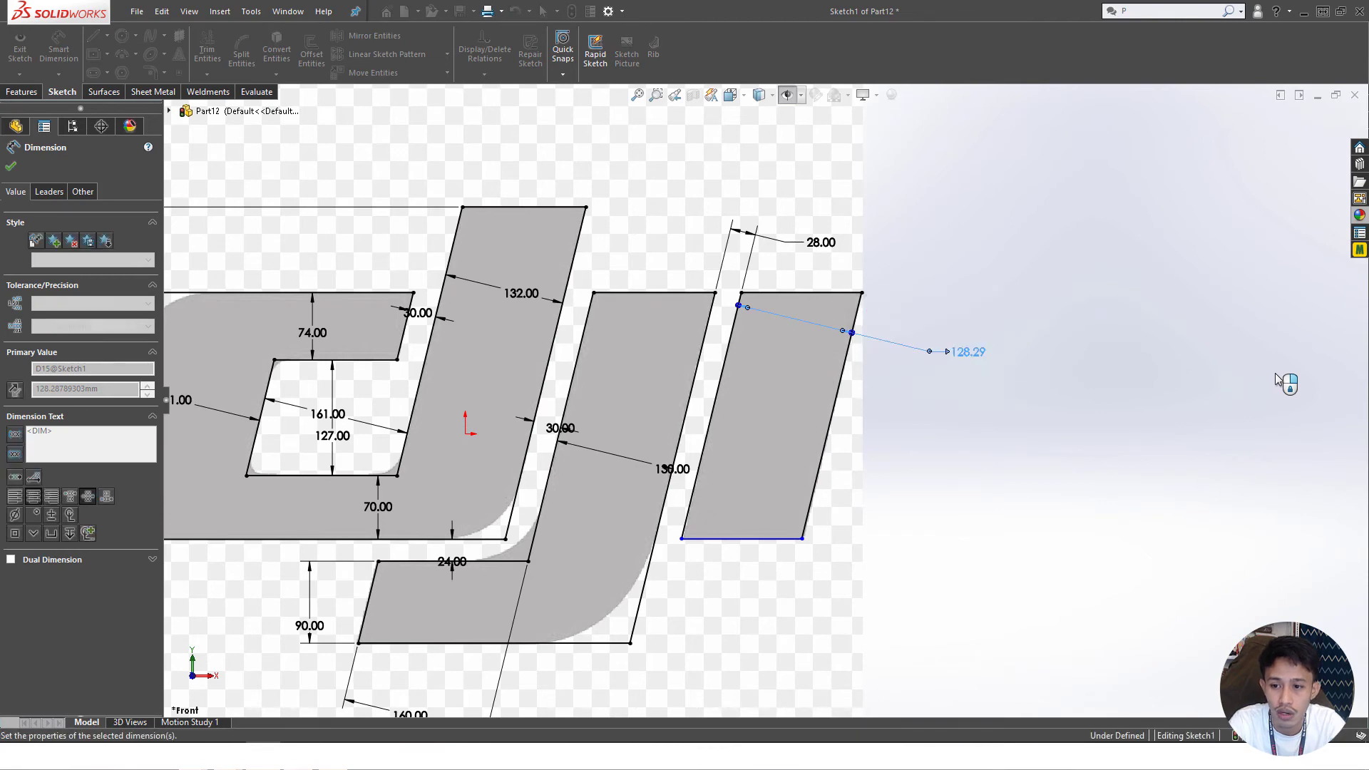
- Dimension the i's height between its top and bottom edges as 270 mm
key(Escape)
key(d)
click(791, 292)
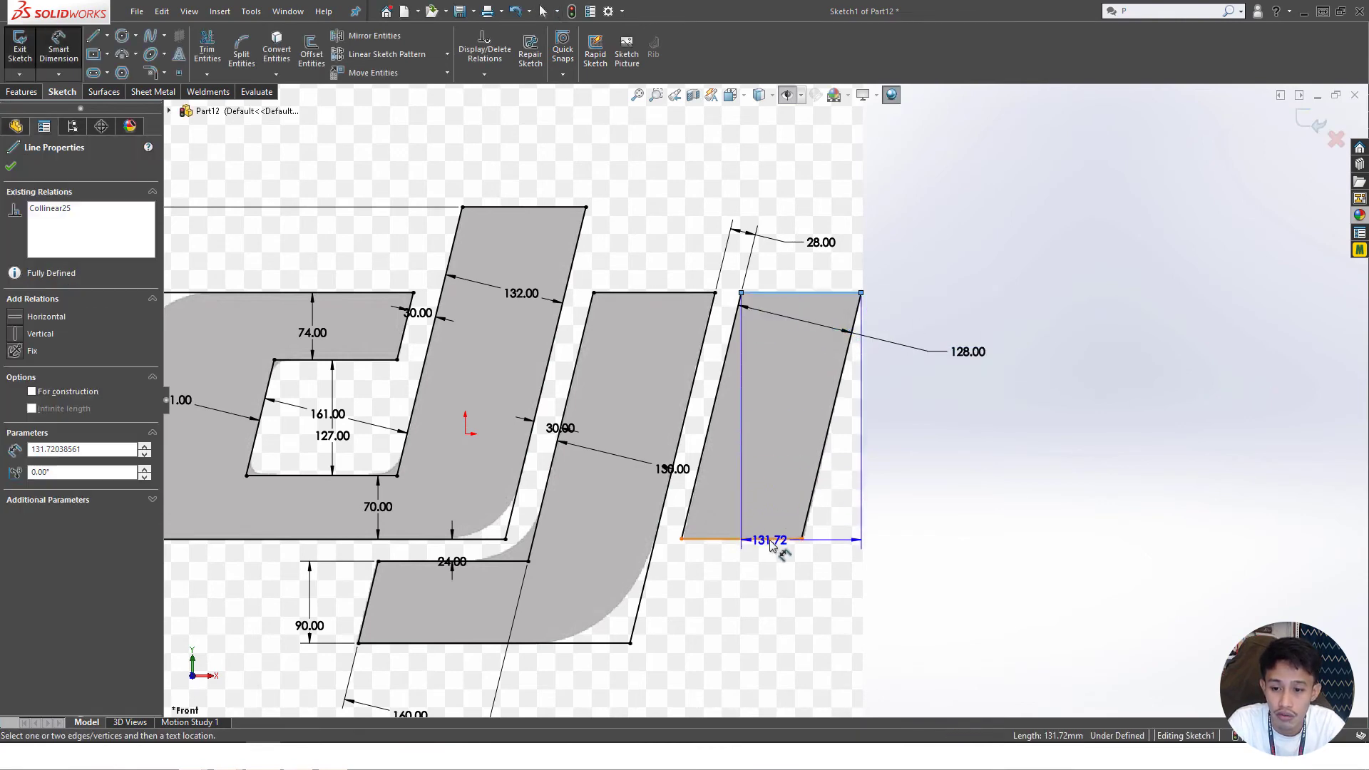
click(763, 539)
click(1064, 438)
text(270)
key(Return)
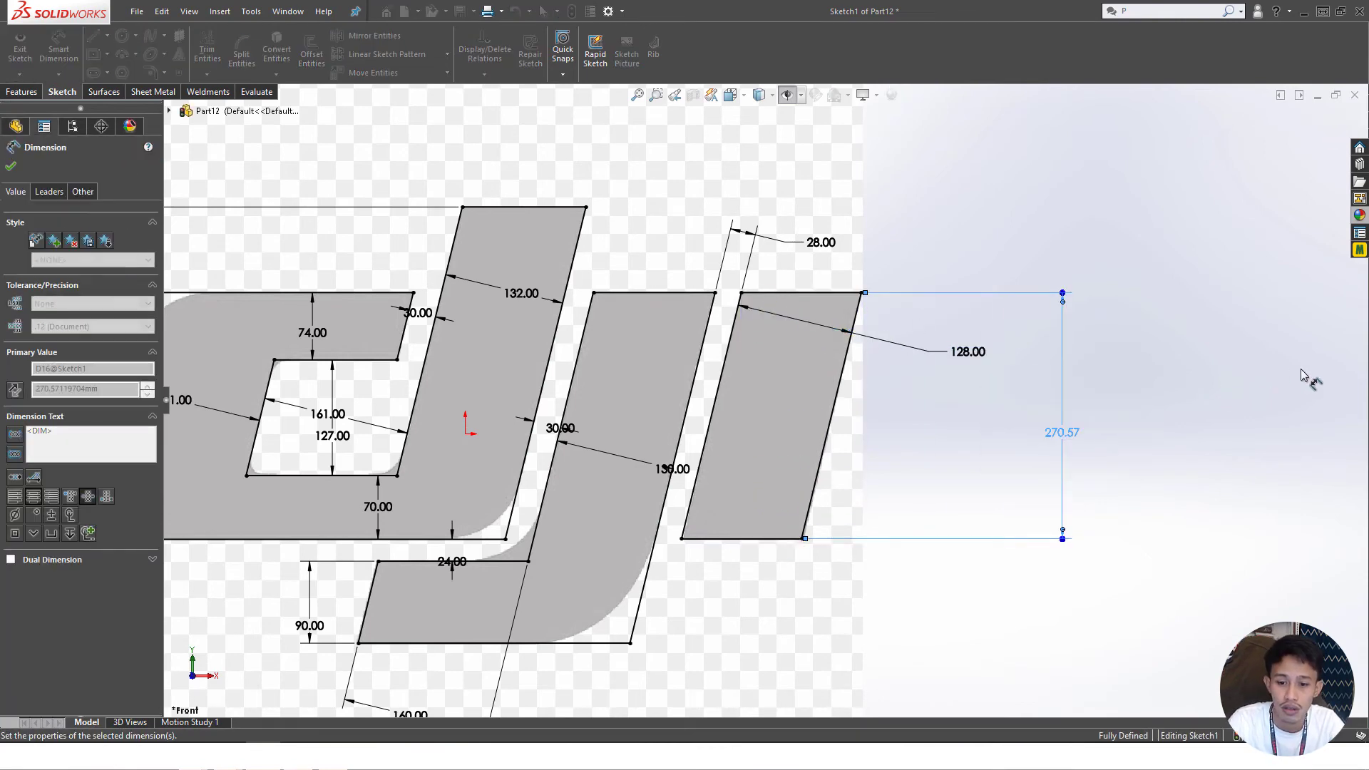
key(Escape)
- Exit the traced logo sketch and turn the display of hidden item types back on
scroll(606, 447, up, 5)
scroll(615, 445, down, 1)
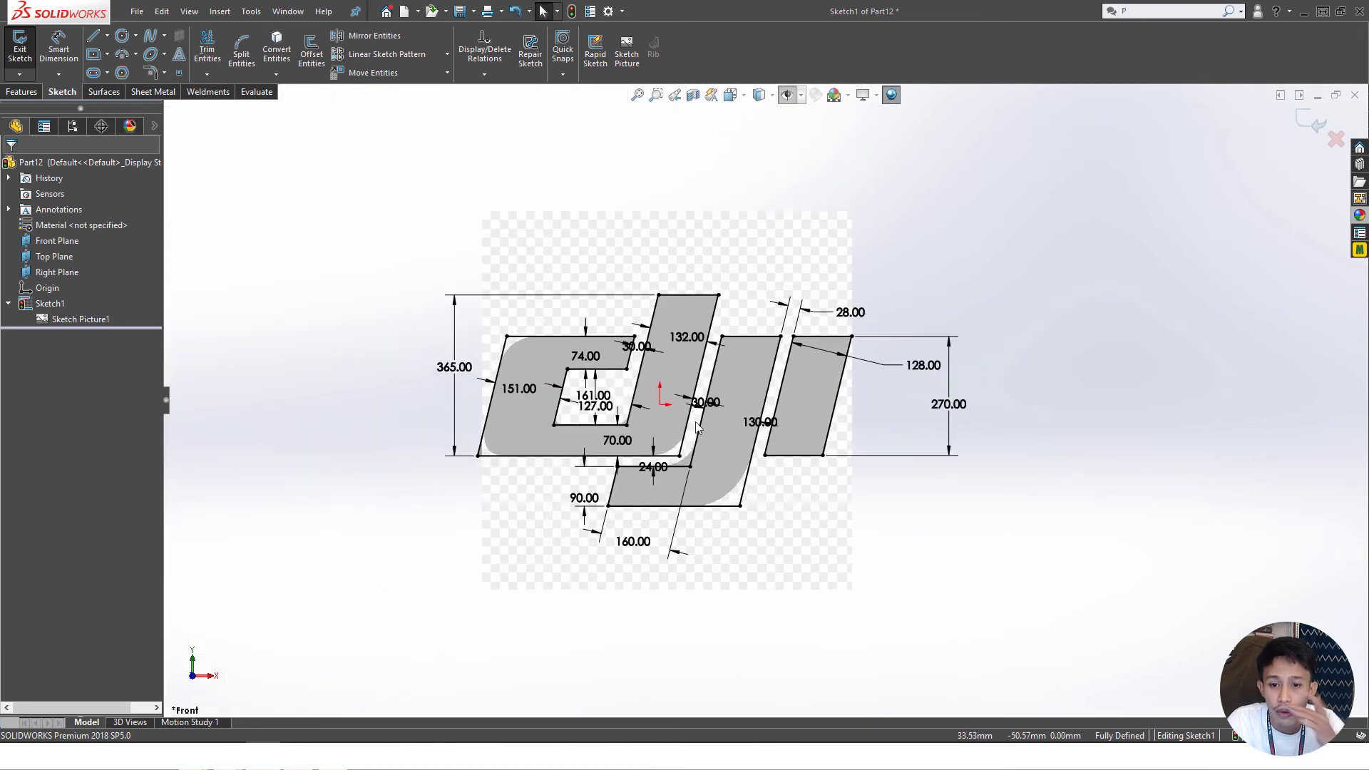
scroll(749, 398, down, 1)
scroll(749, 398, down, 1)
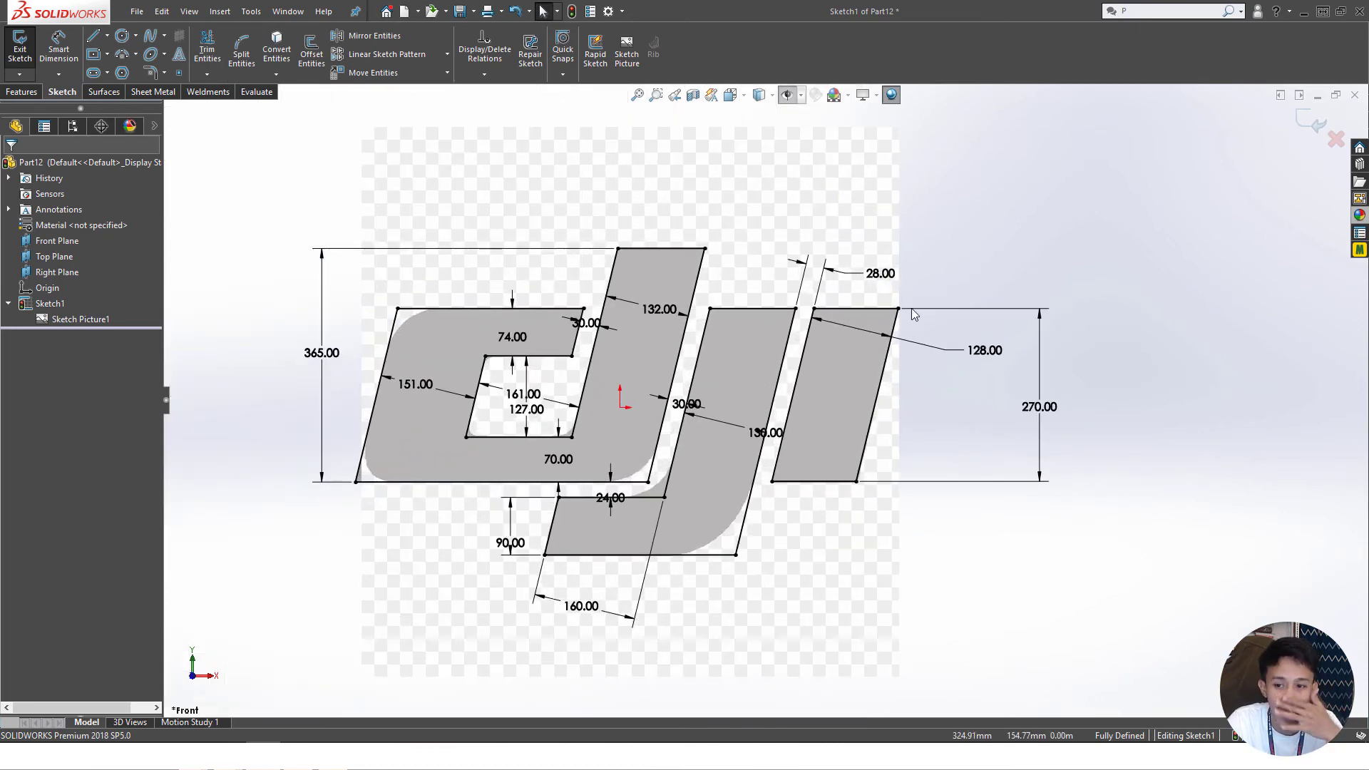
click(1311, 123)
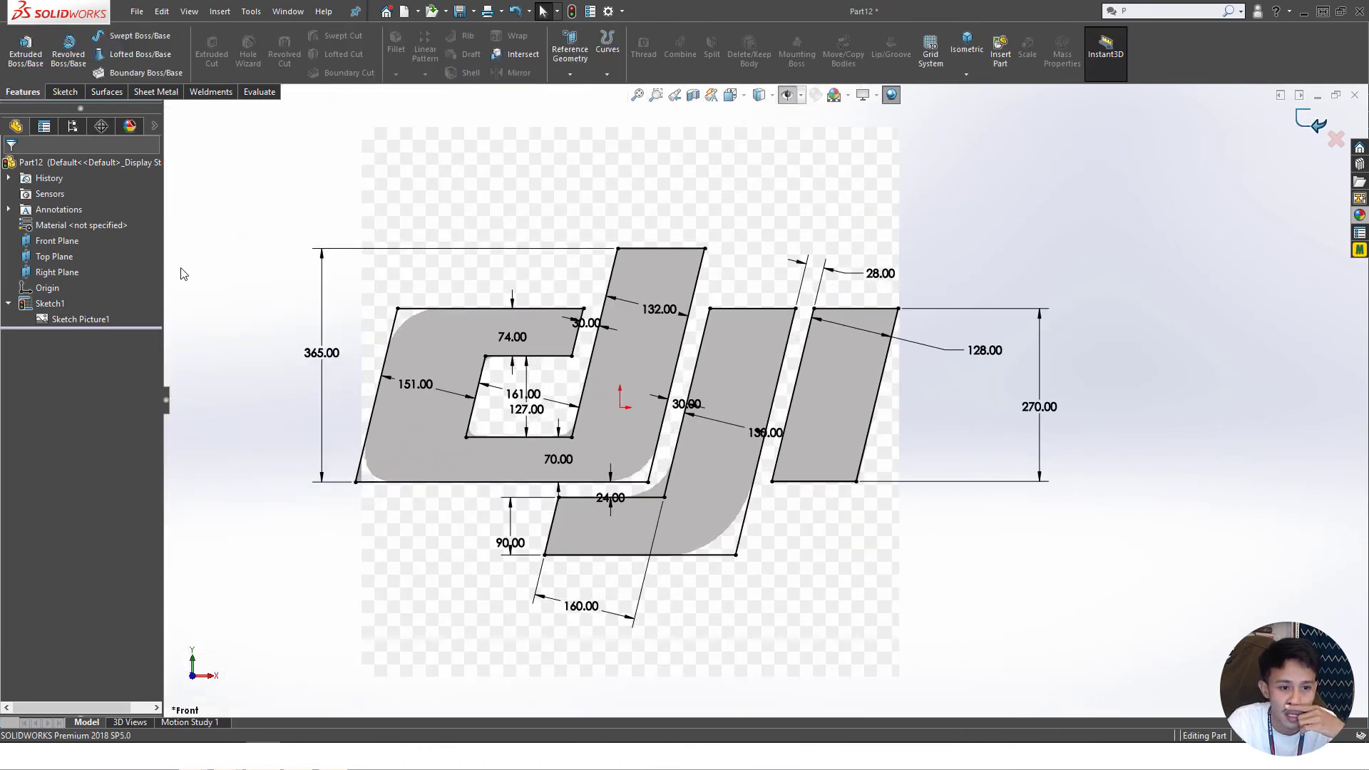
key(ctrl+h)
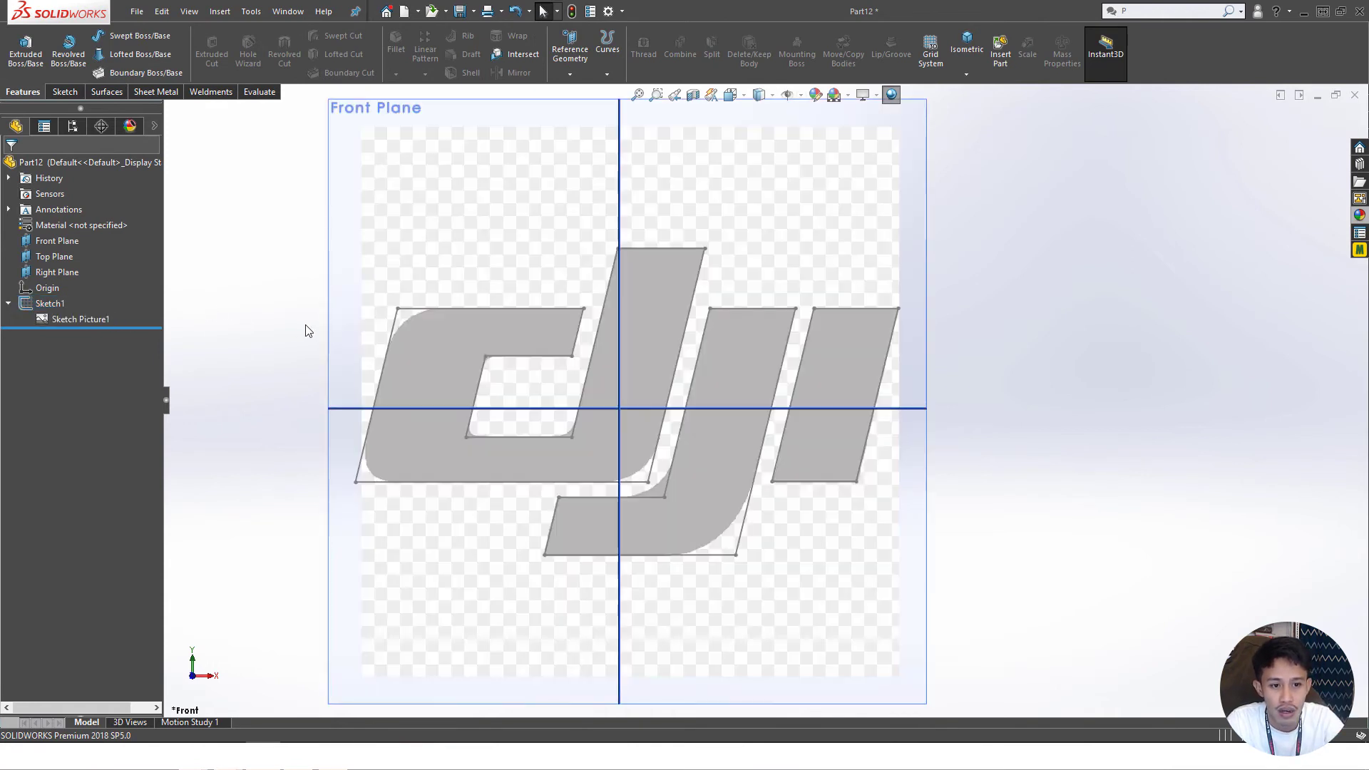
- Start a new sketch on the Front Plane
scroll(667, 345, up, 2)
click(461, 209)
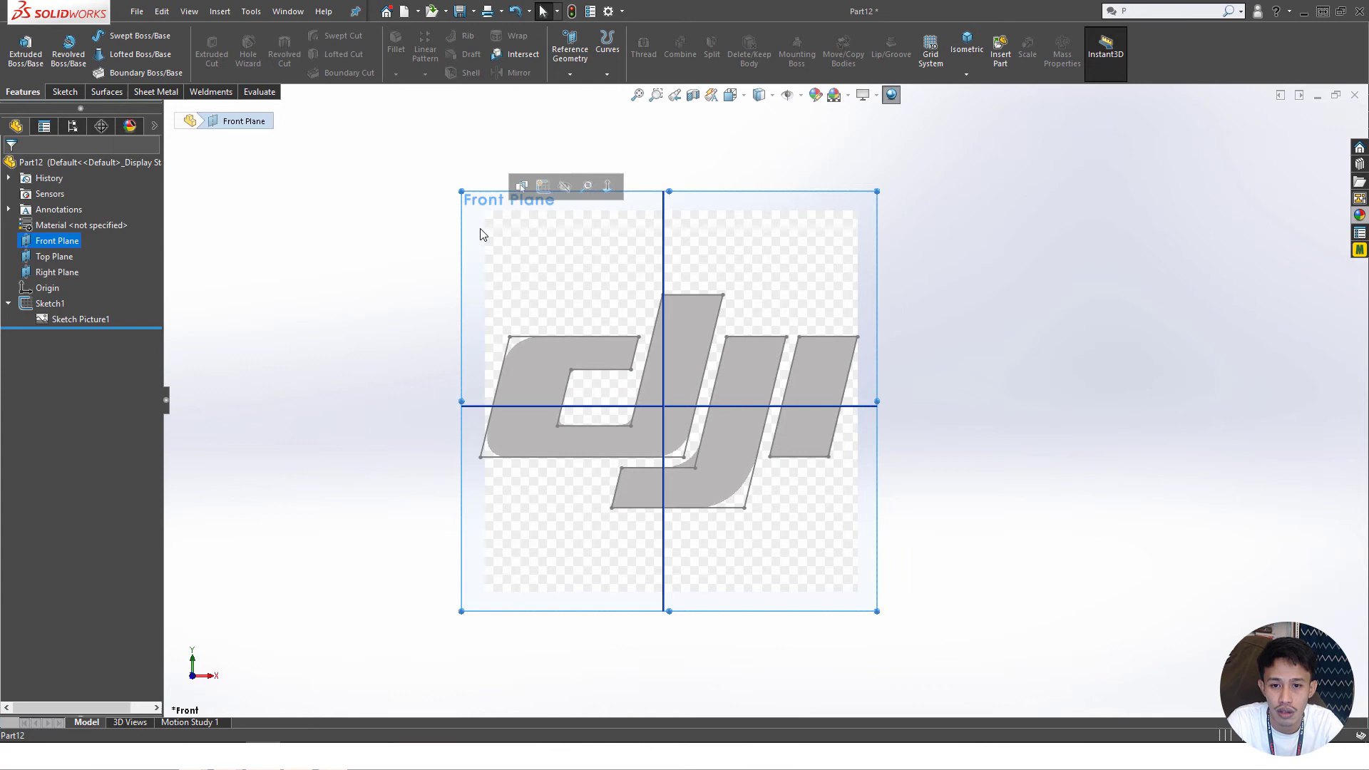
click(542, 185)
click(289, 298)
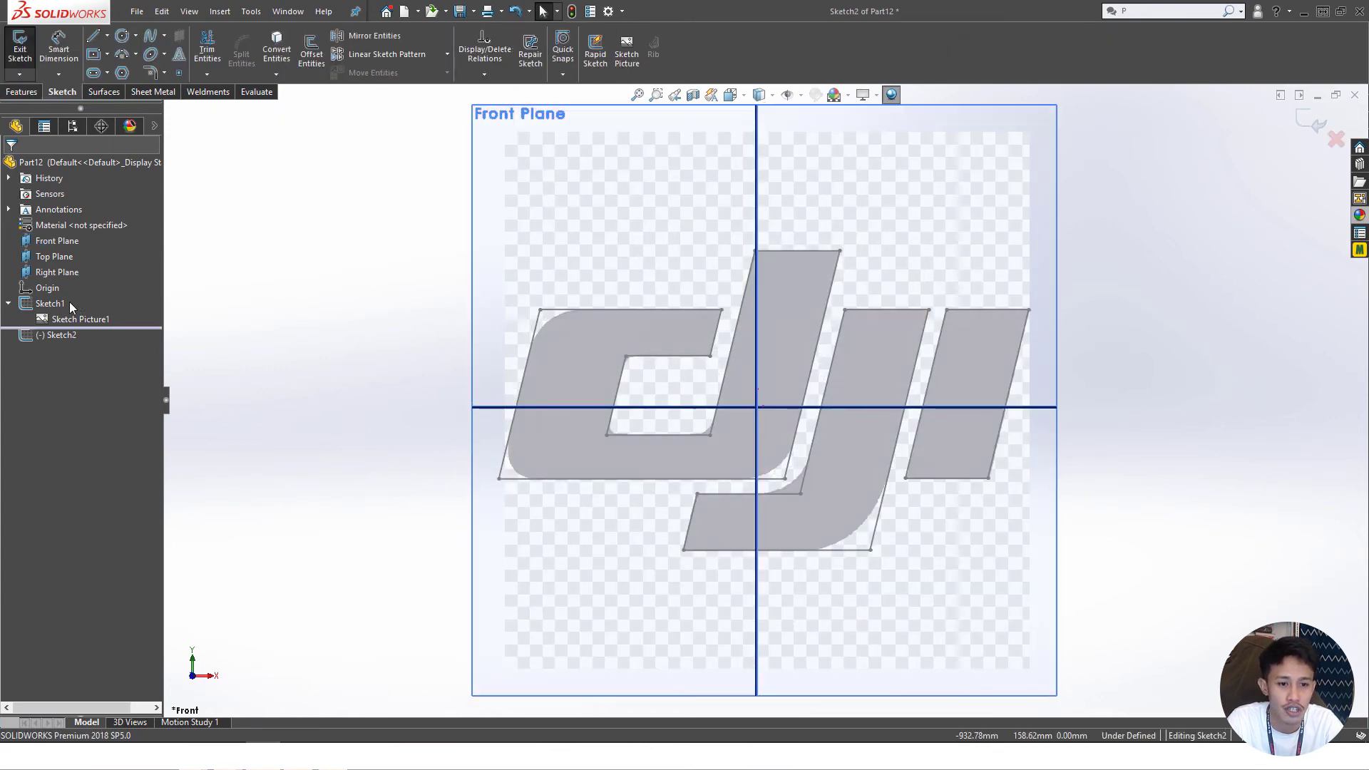
- Convert all the outlines of Sketch1 into entities of the new sketch
click(48, 304)
scroll(879, 386, up, 4)
scroll(879, 387, down, 1)
click(278, 64)
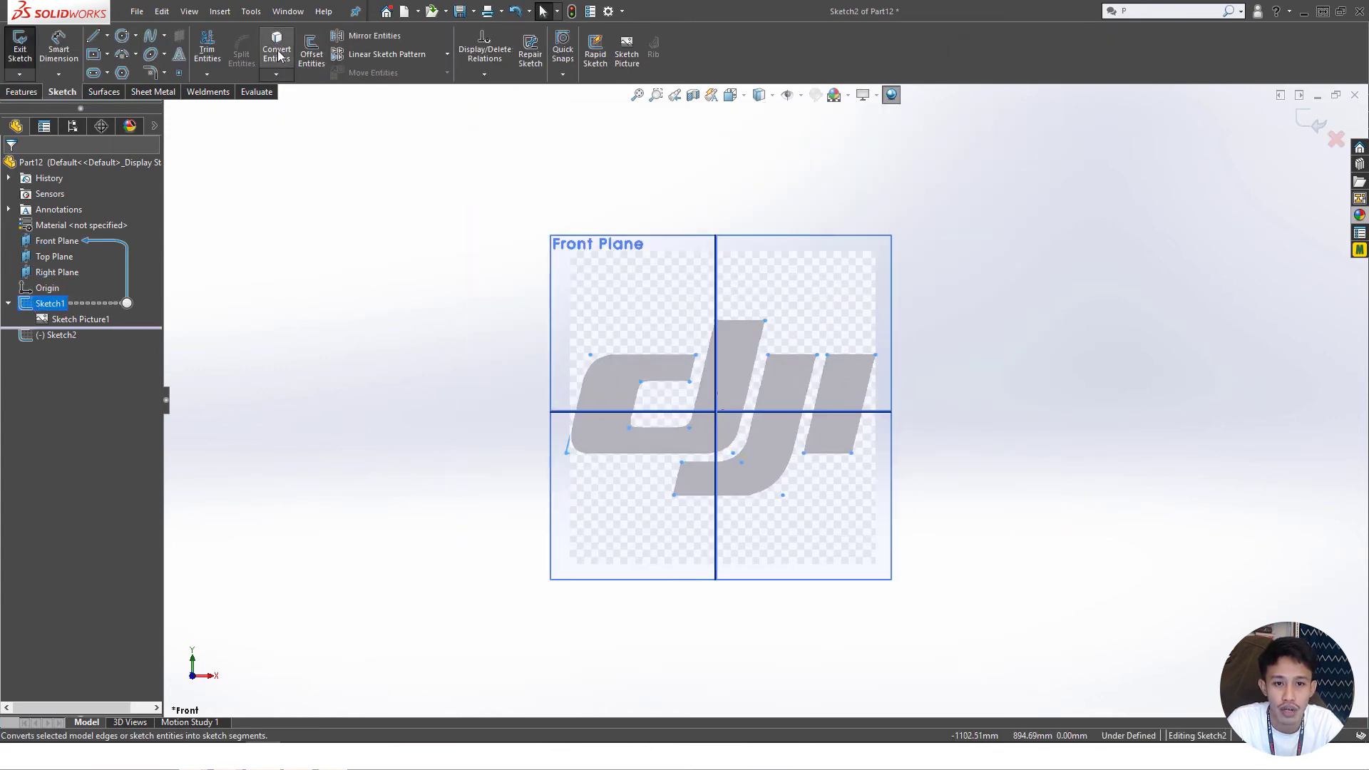
- Fillet the d's upper-left and lower-right outer corners and the j's inner corner with an 80 mm radius
scroll(733, 409, down, 3)
scroll(880, 371, up, 1)
scroll(880, 371, down, 2)
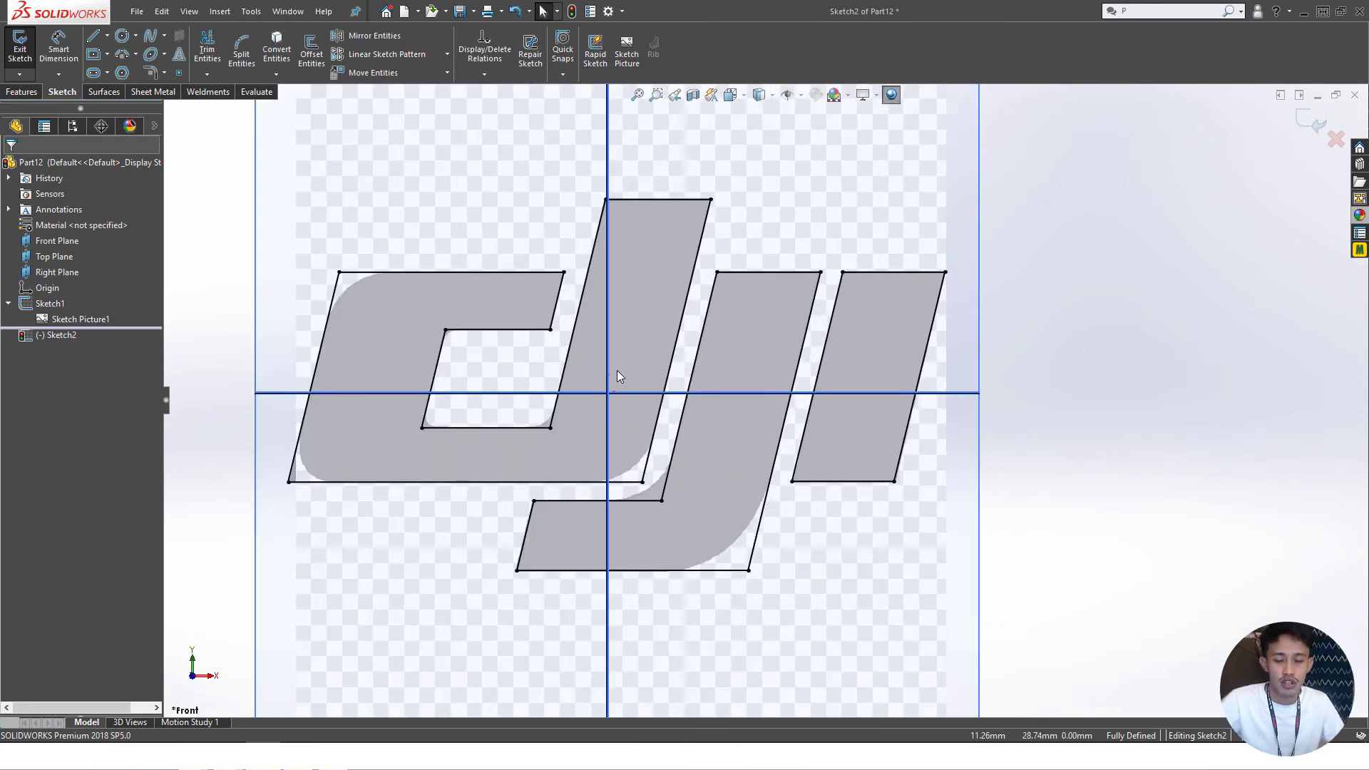
scroll(652, 400, up, 2)
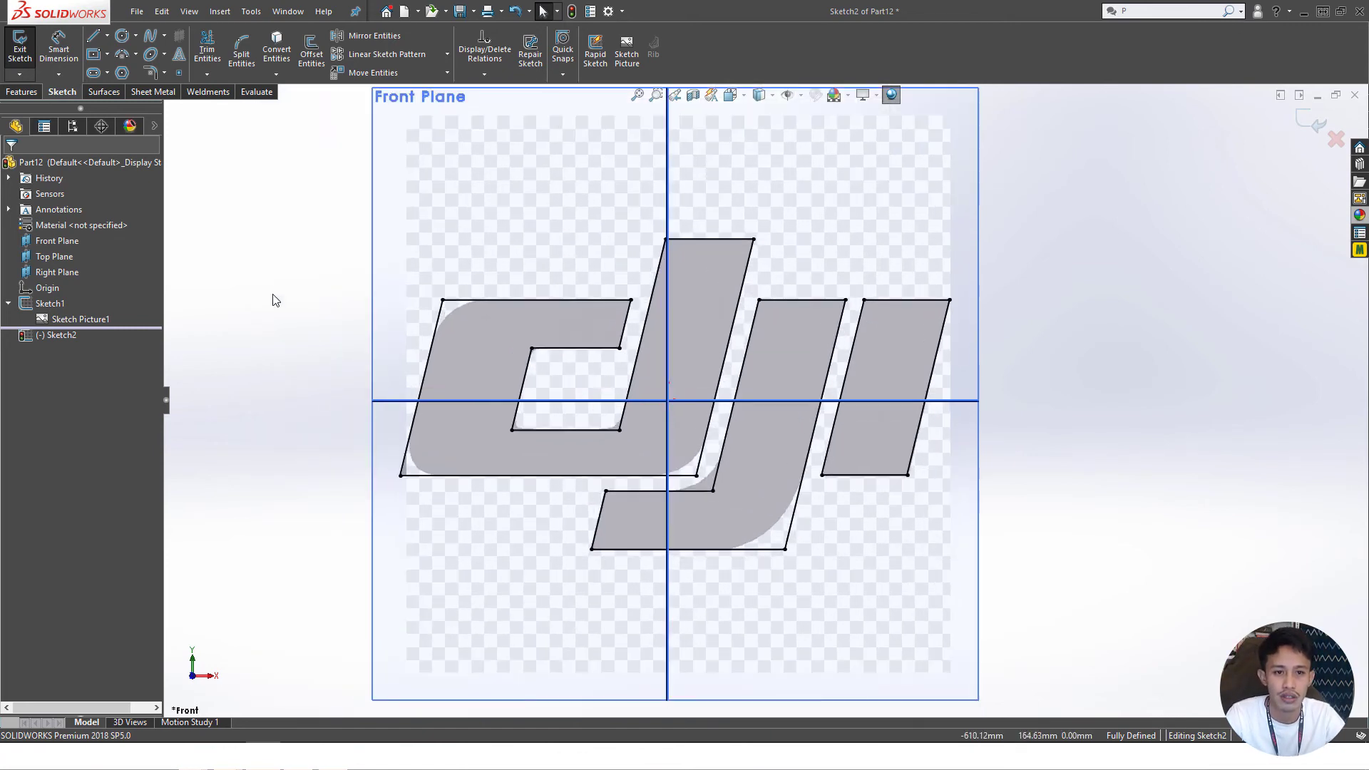
click(151, 72)
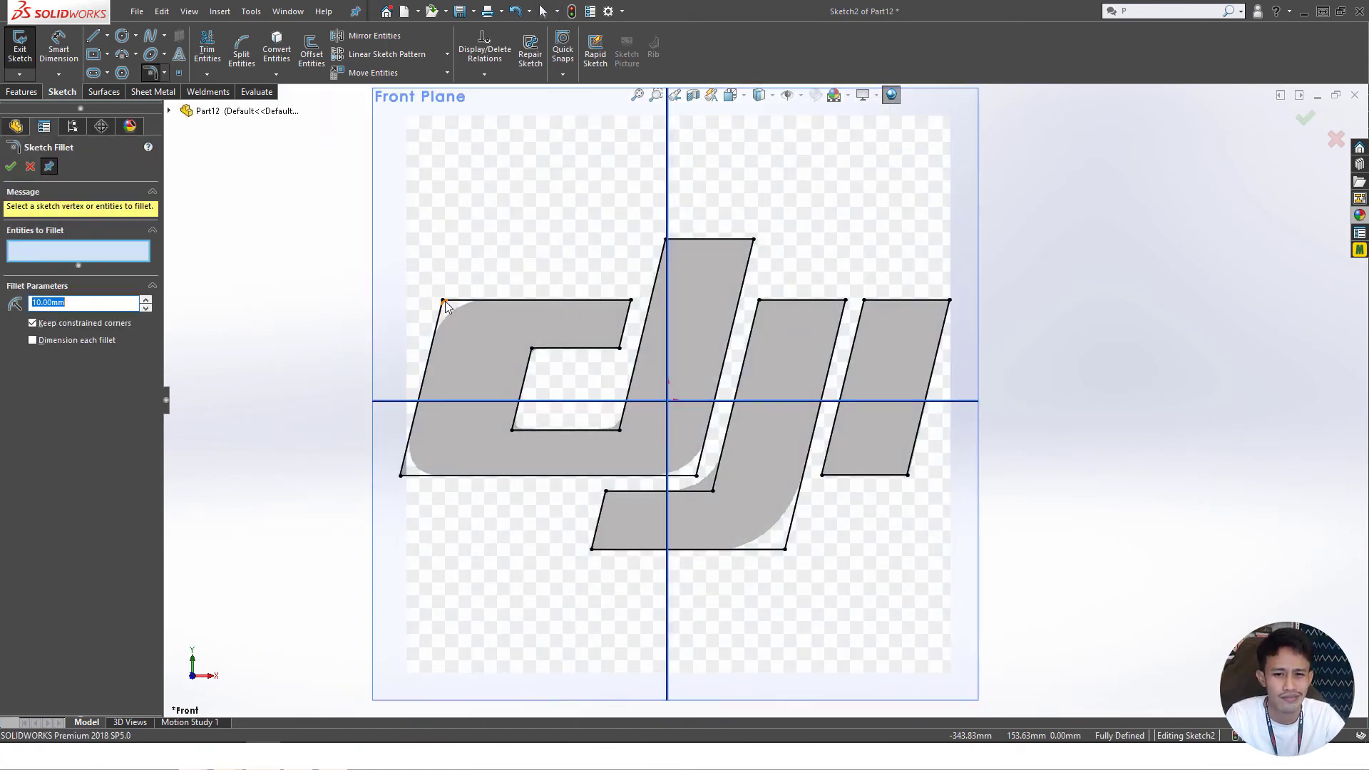
click(443, 299)
scroll(574, 322, down, 2)
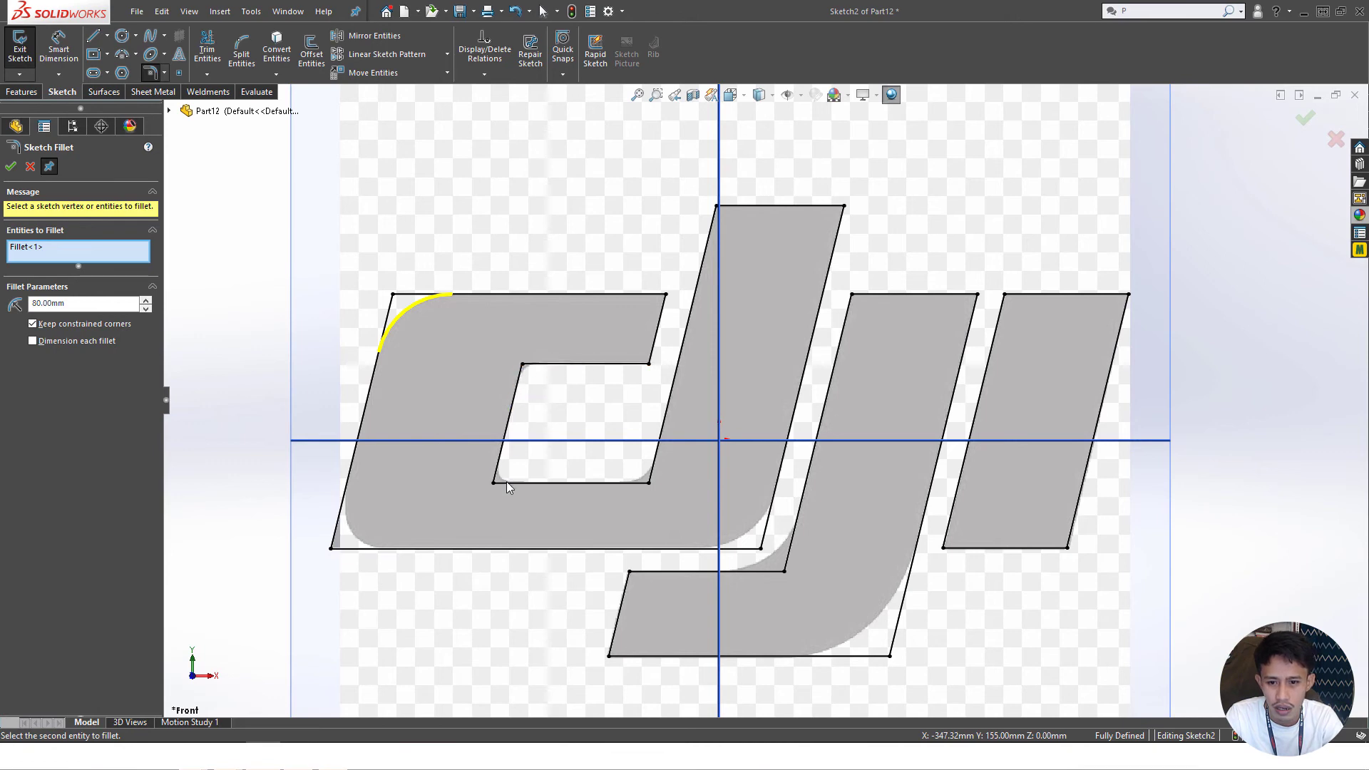
click(783, 572)
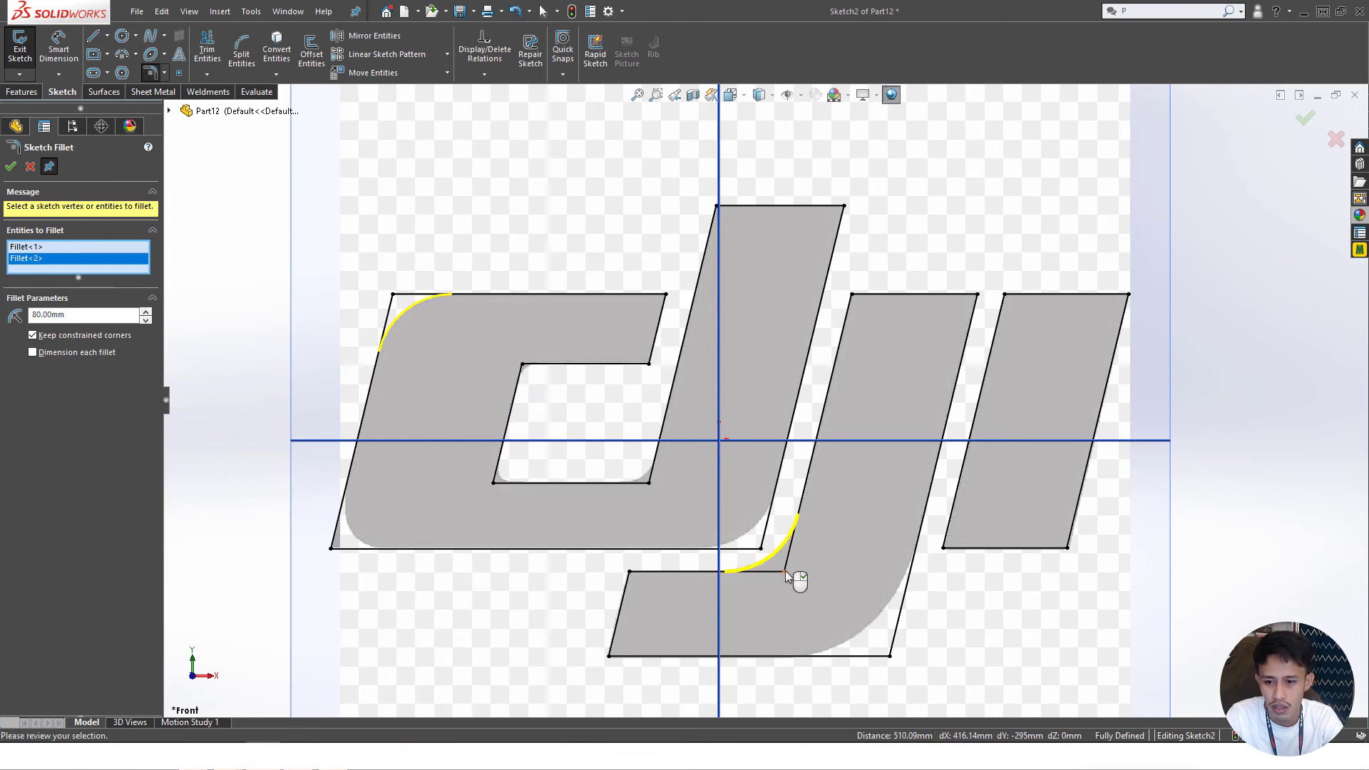
click(762, 553)
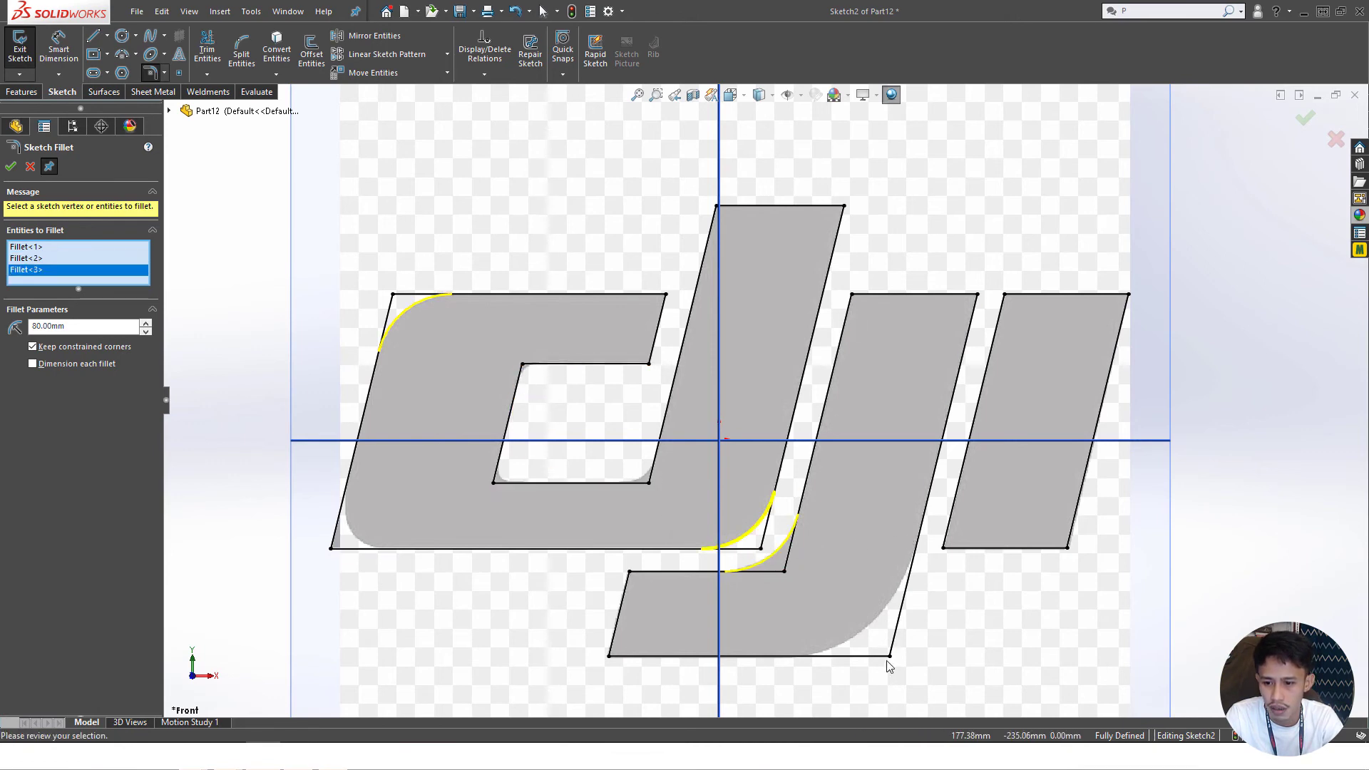
right_click(226, 329)
- Fillet the two left corners of the d's inner opening with a 15 mm radius
click(492, 484)
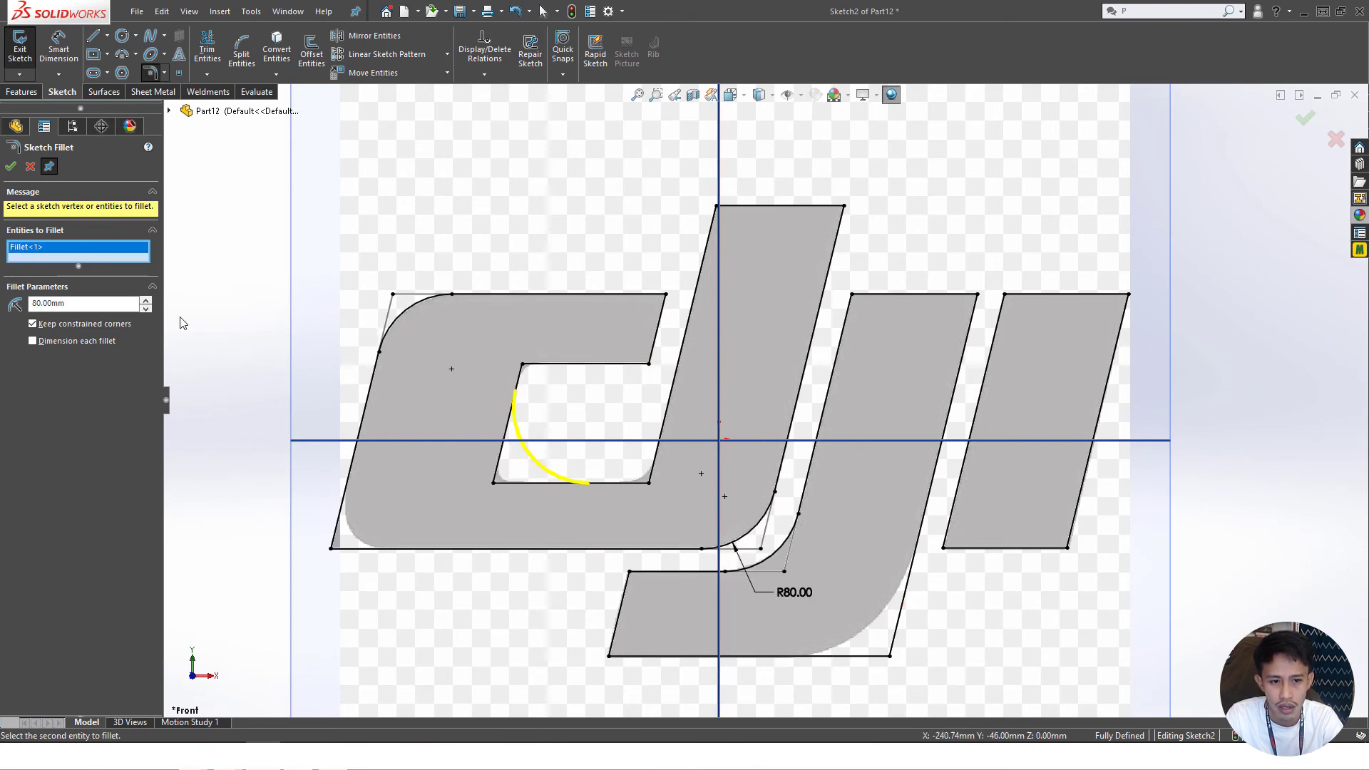
click(146, 309)
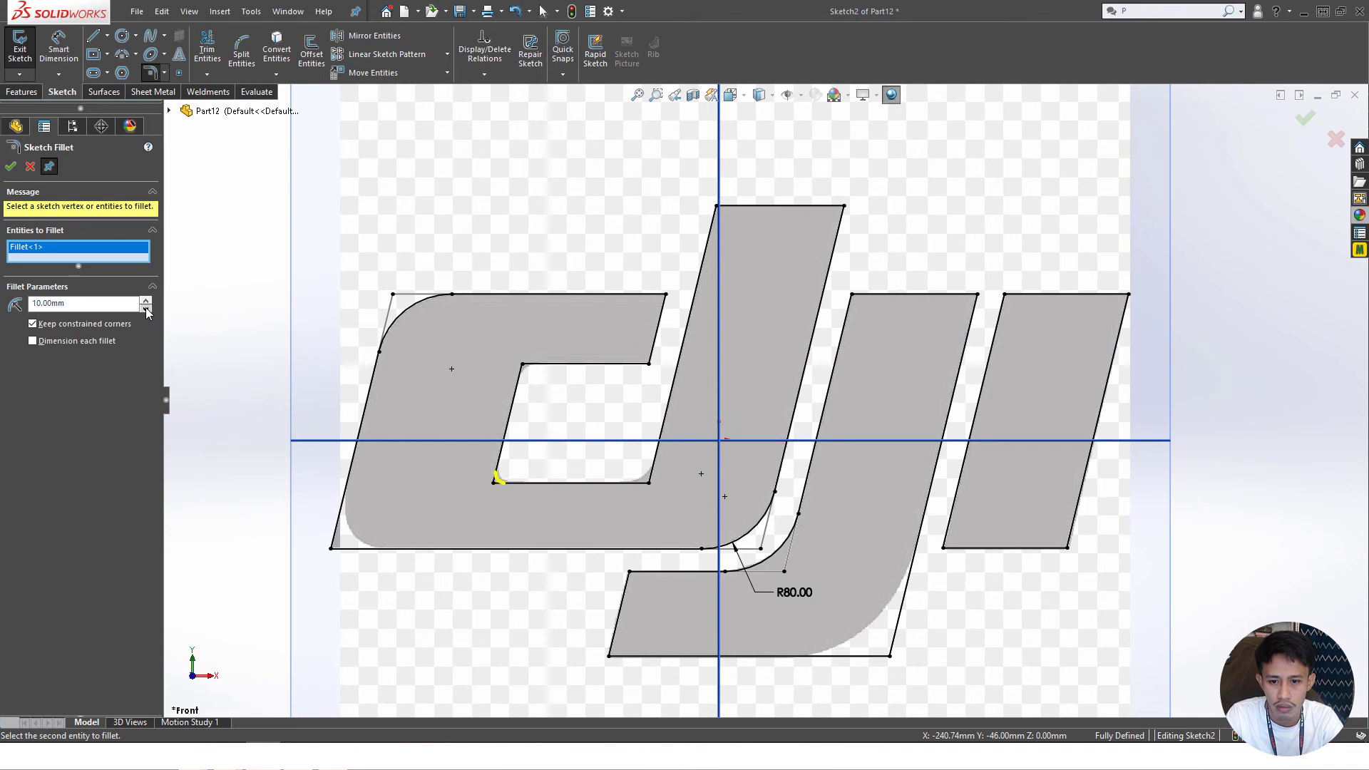
double_click(60, 304)
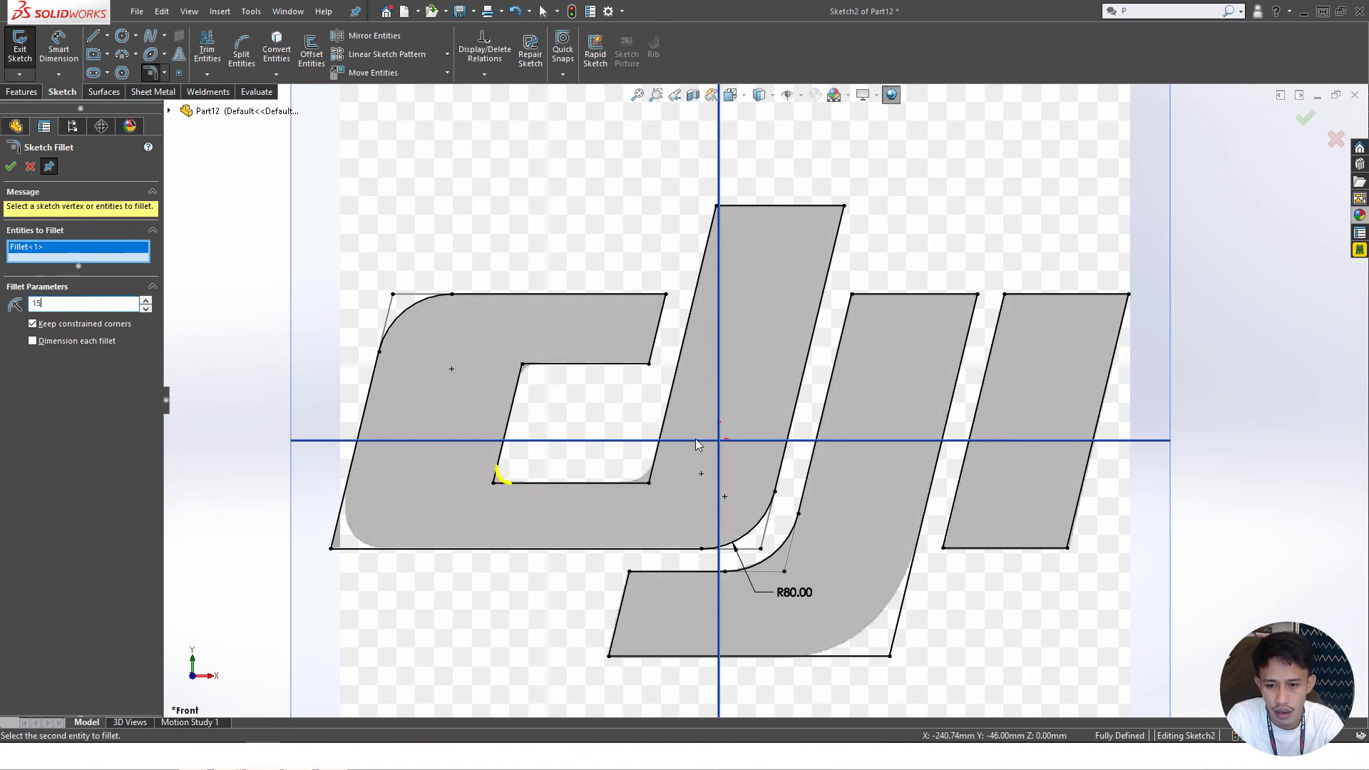
click(524, 365)
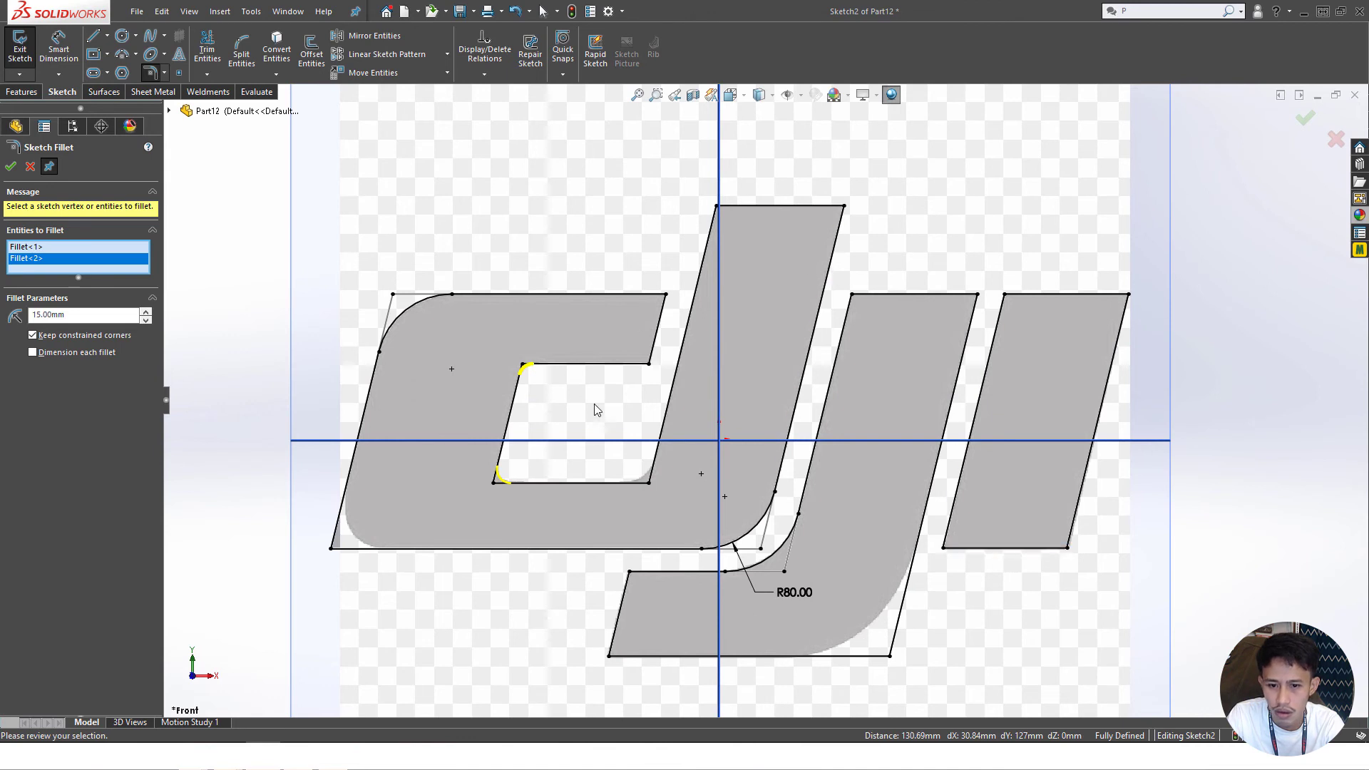
key(Return)
- Fillet the d's lower-left outer corner with a 45 mm radius
click(332, 548)
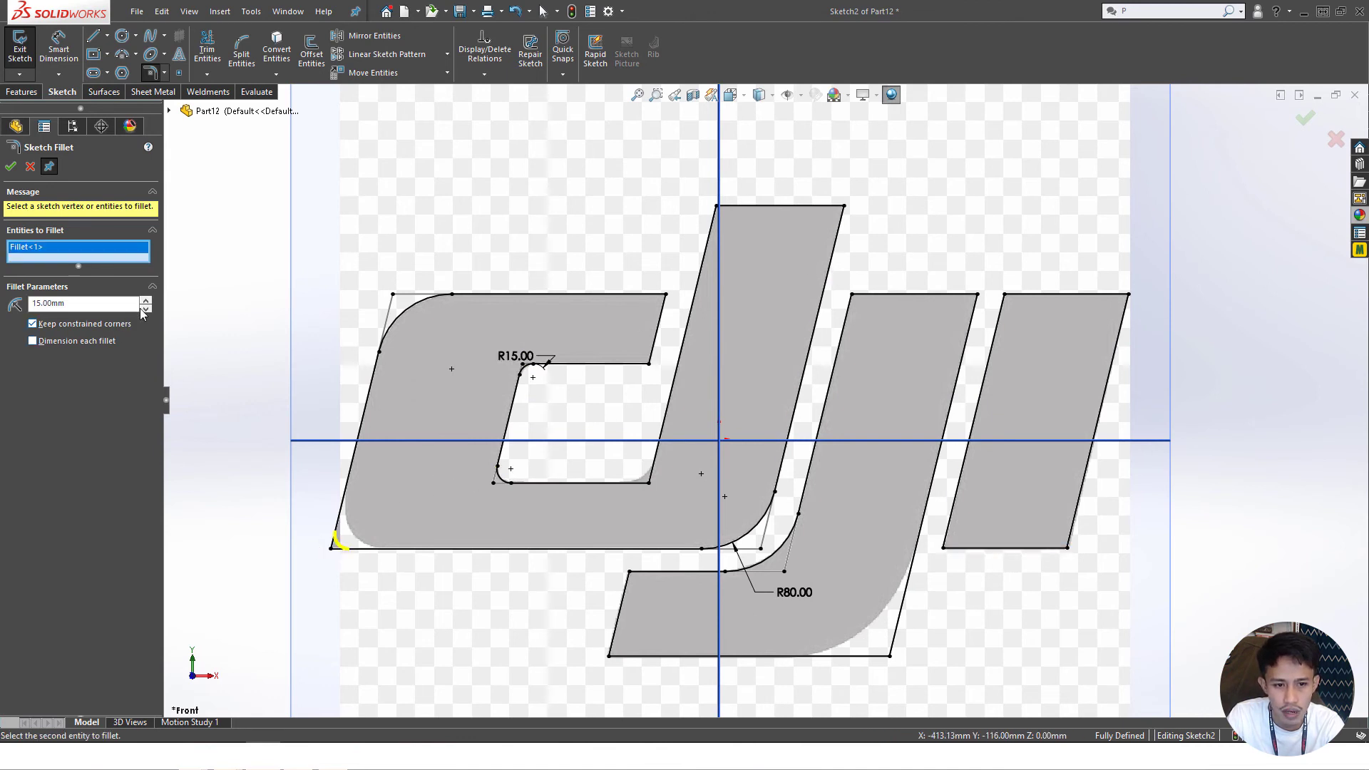
click(146, 301)
click(145, 300)
key(Return)
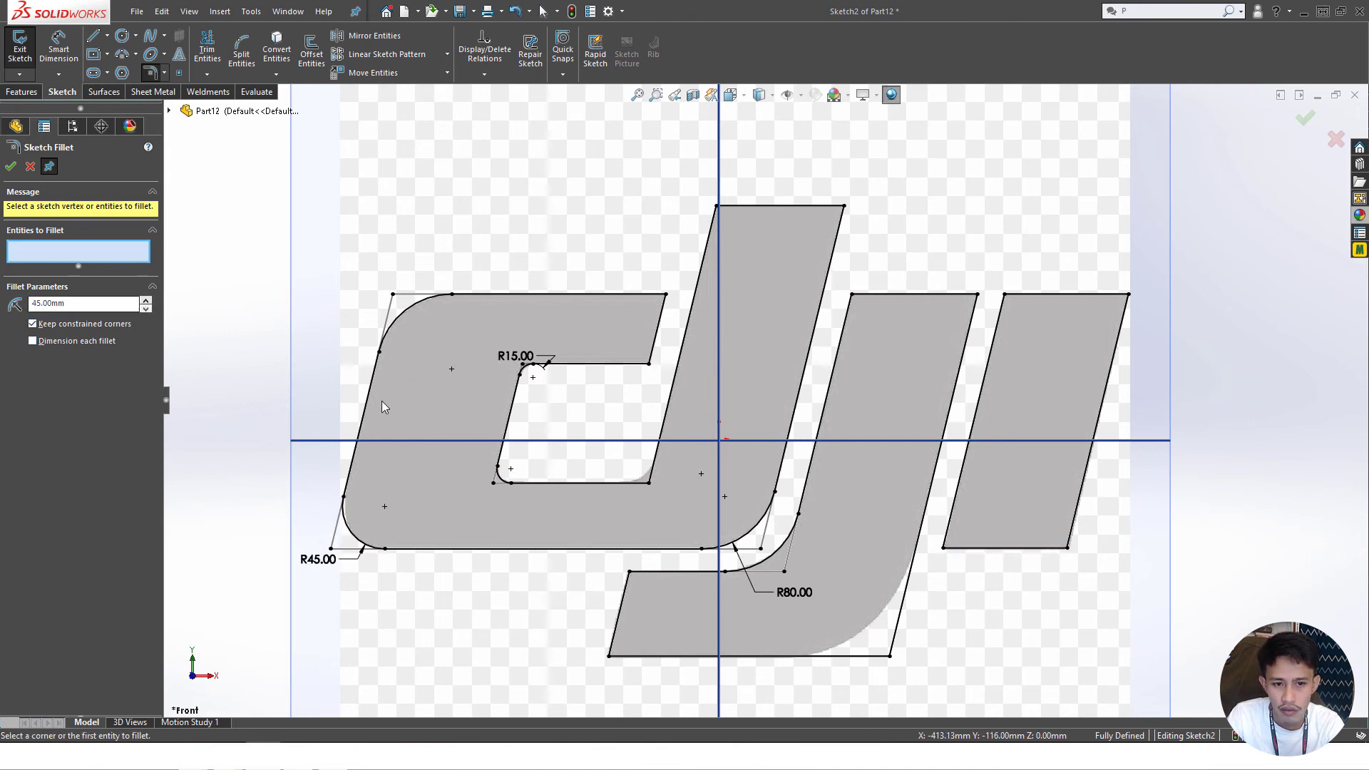
- Fillet the j's lower-right outer corner with a 145 mm radius
click(891, 656)
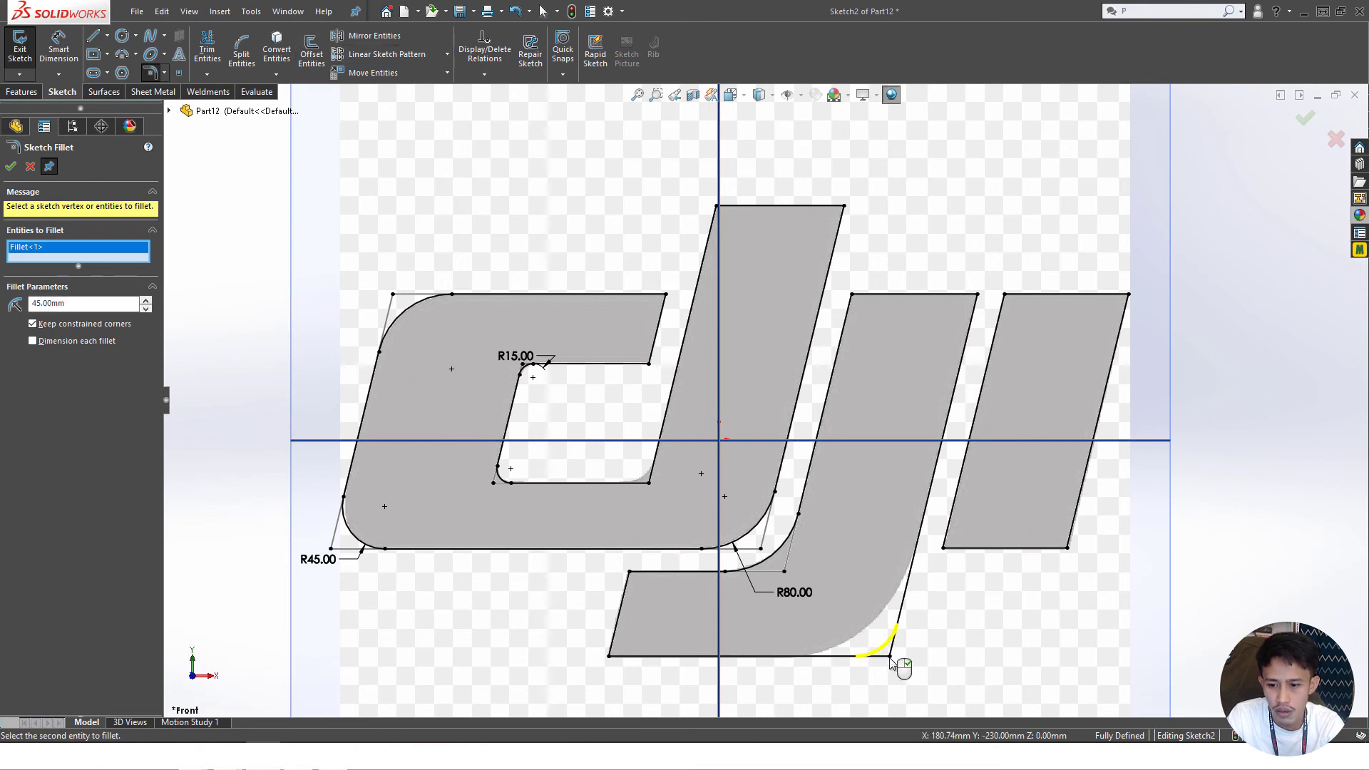
click(145, 301)
click(146, 301)
click(146, 300)
click(146, 301)
click(145, 301)
click(145, 300)
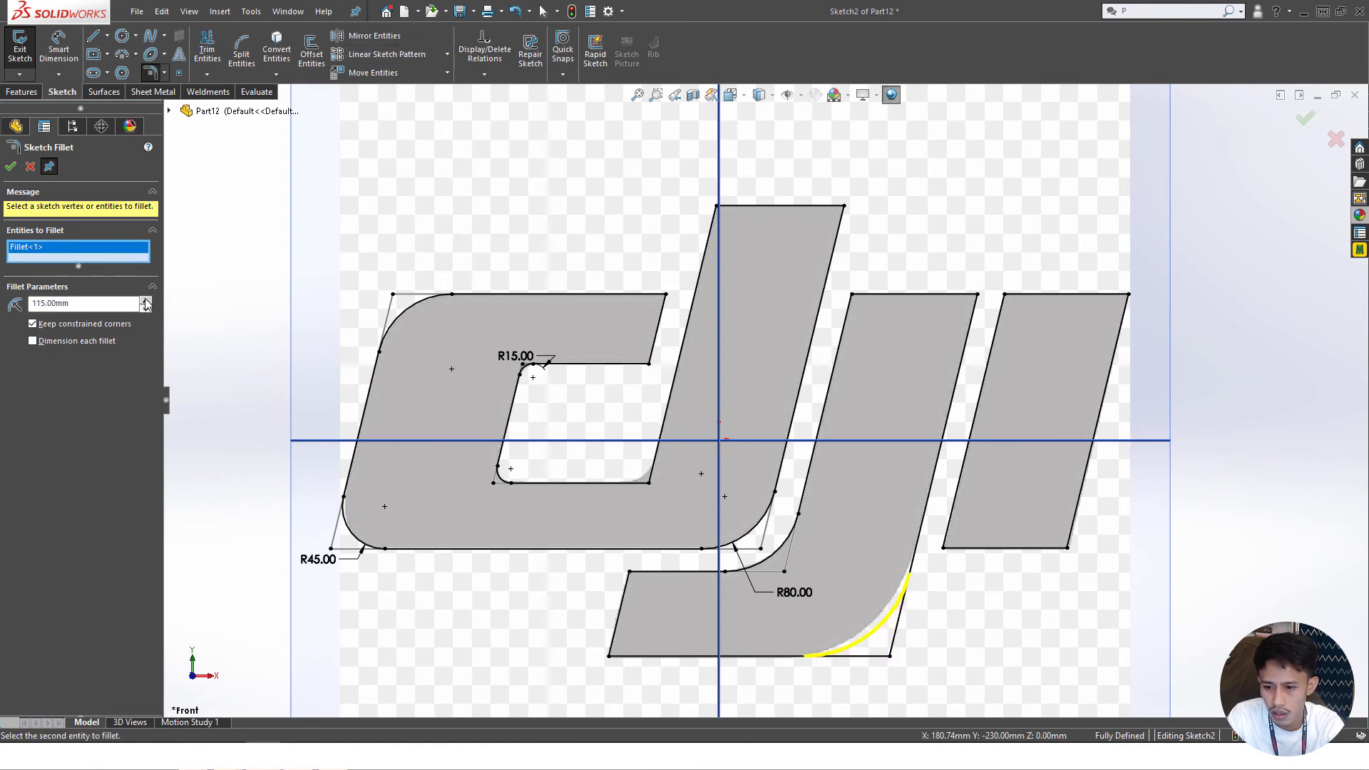
click(145, 300)
click(145, 300)
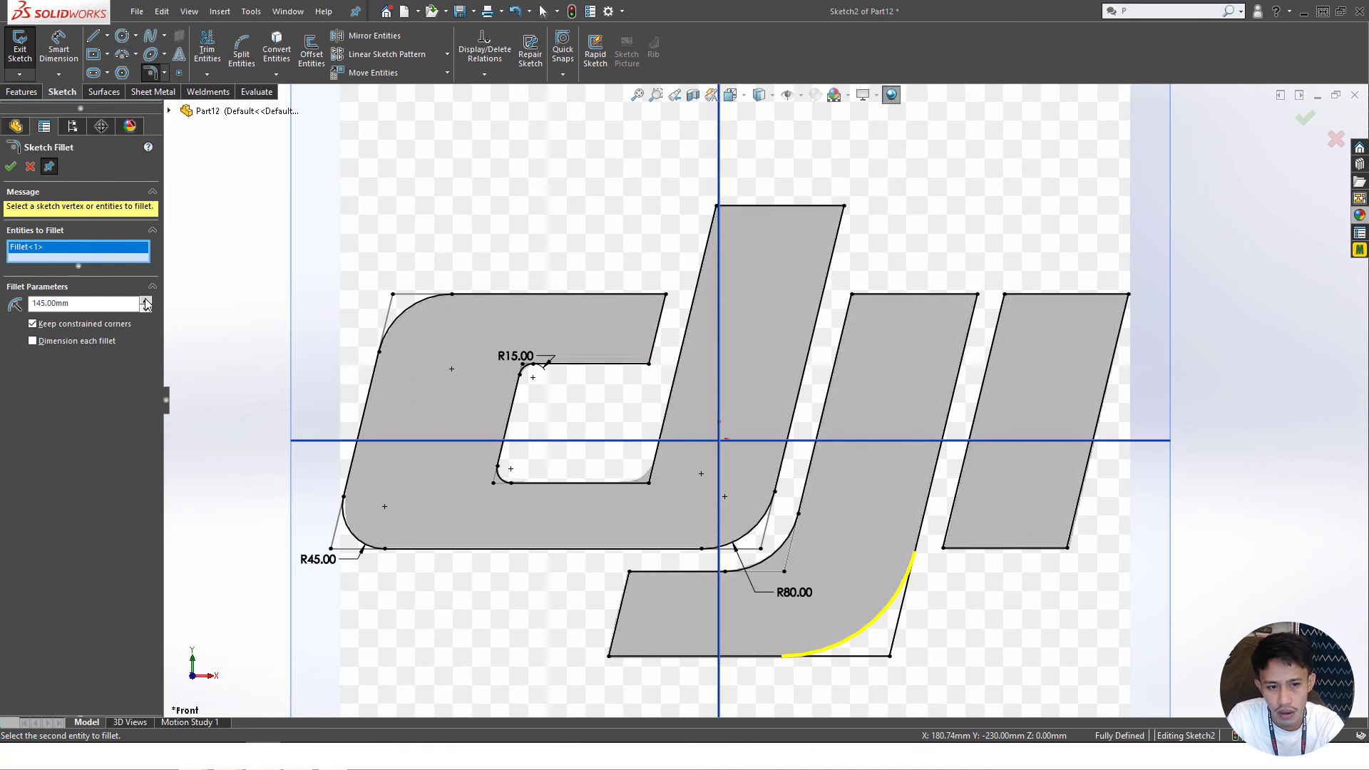
key(Return)
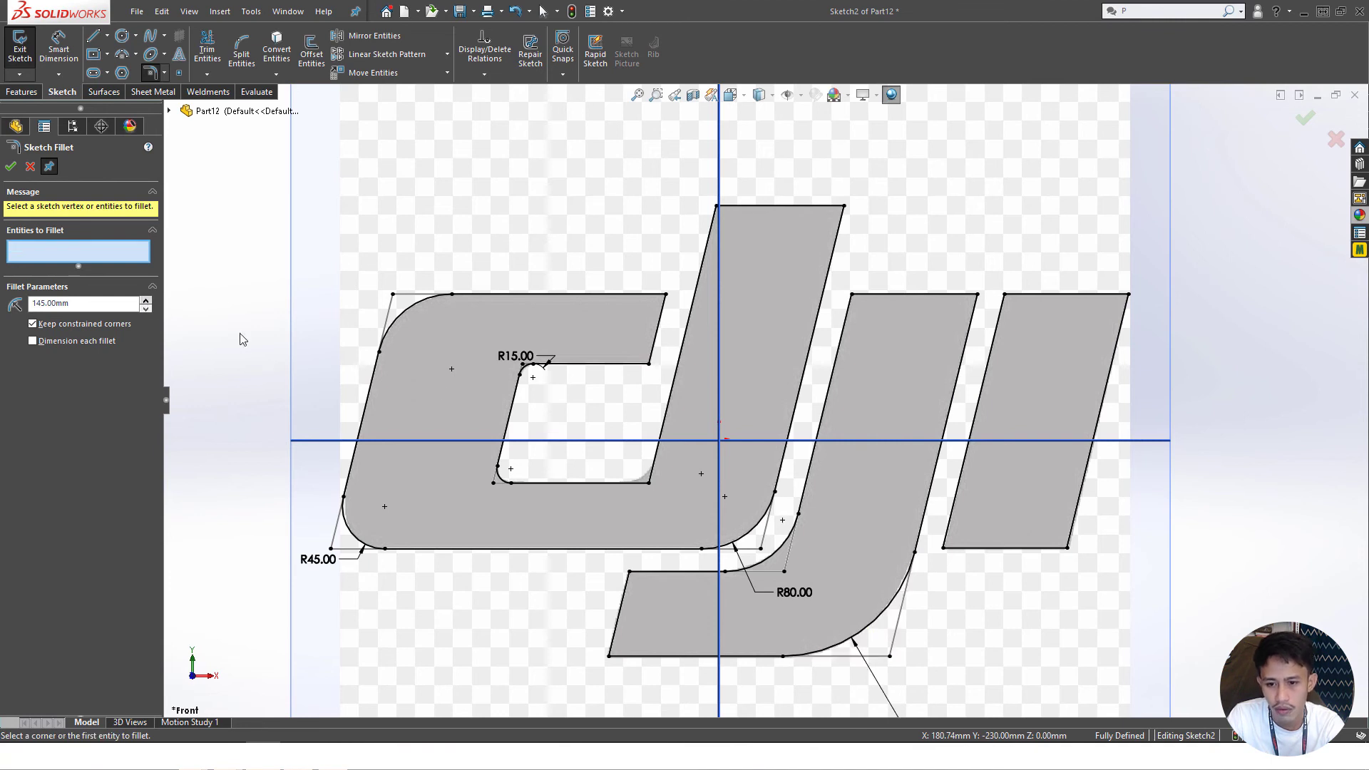
- Fillet the lower-right corner of the d's inner opening with a 30 mm radius and finish the Sketch Fillet command
click(646, 482)
click(146, 311)
click(146, 311)
click(145, 311)
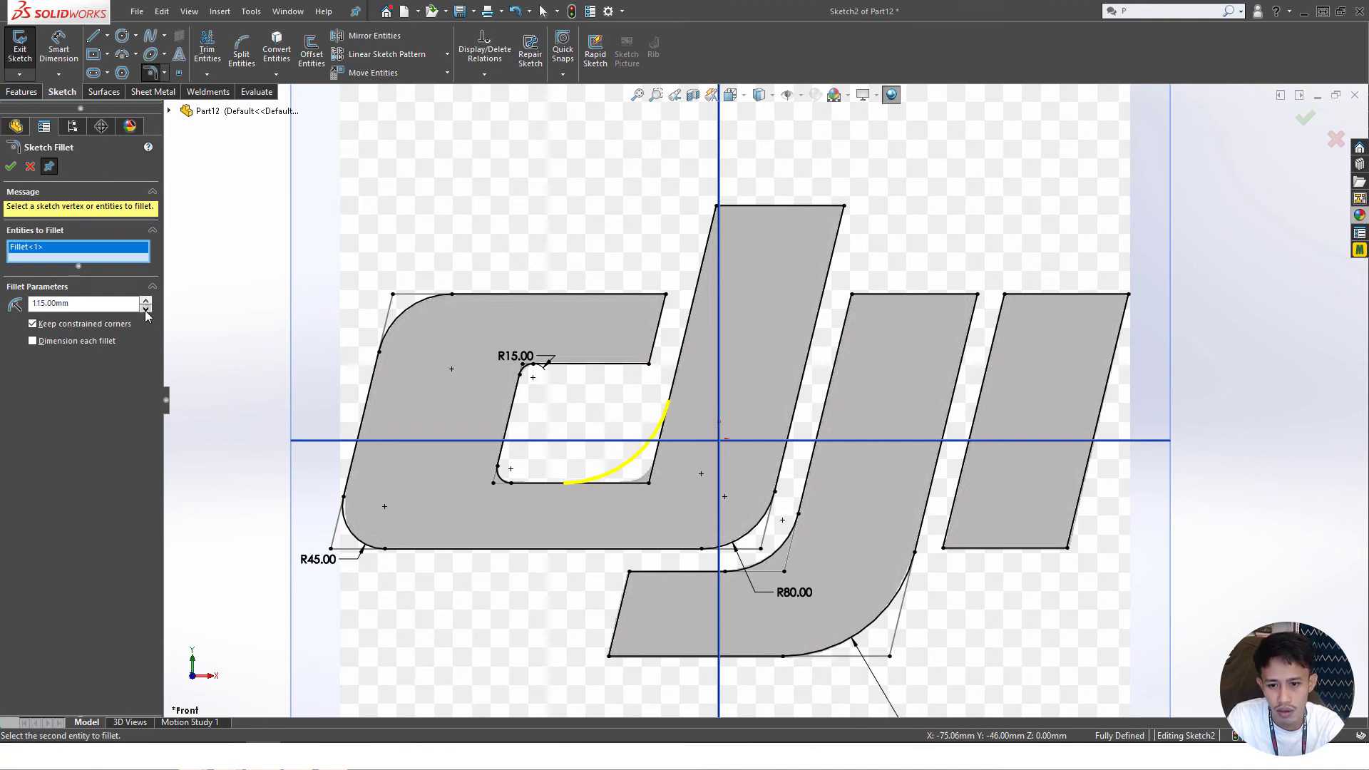
click(146, 311)
click(145, 311)
click(146, 311)
click(145, 311)
click(146, 311)
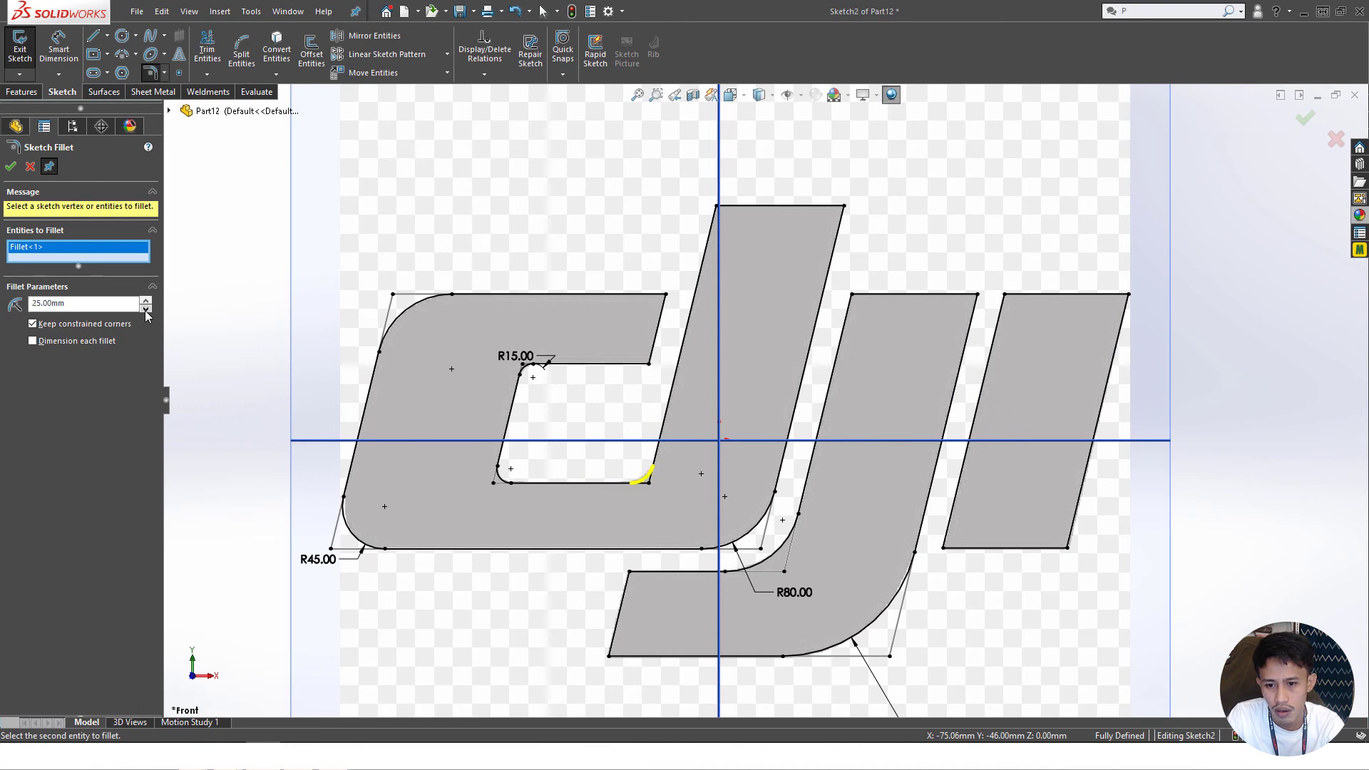
double_click(122, 307)
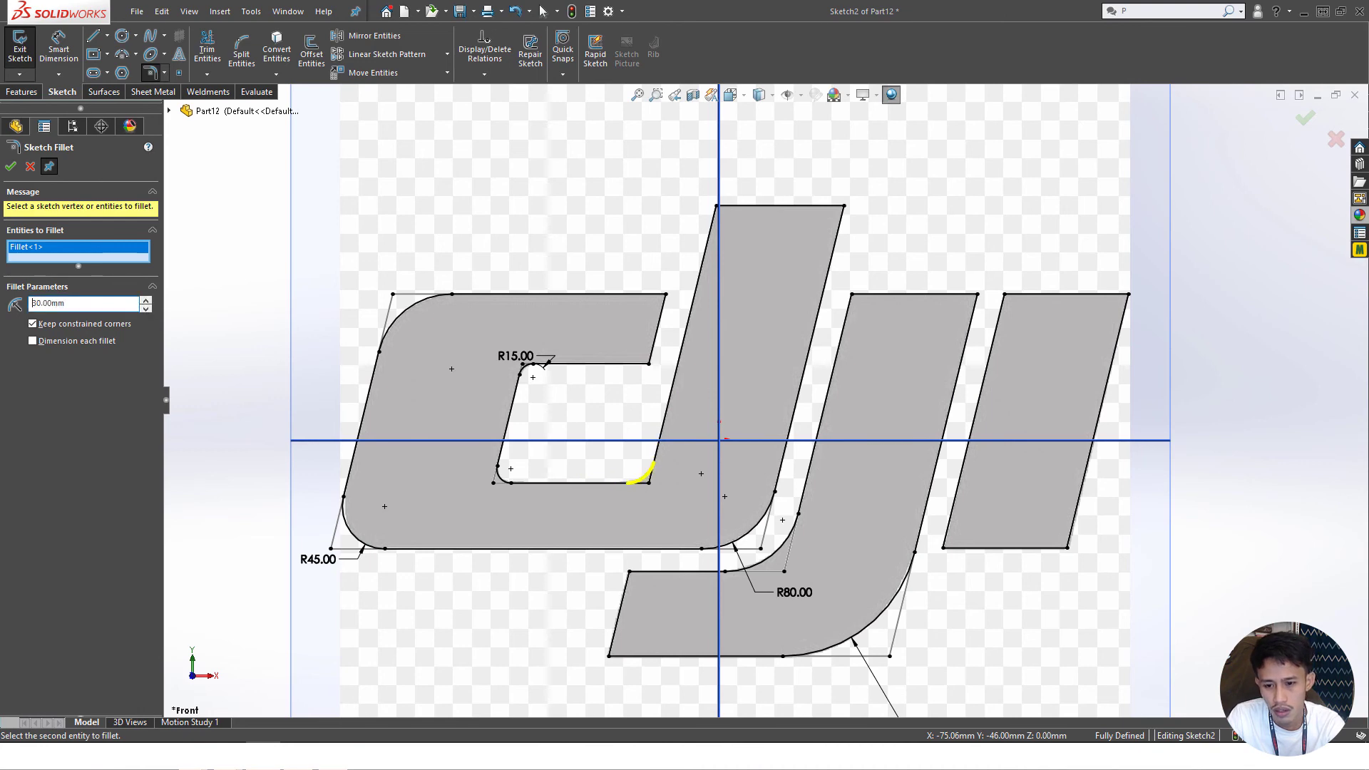
key(Return)
scroll(708, 476, up, 4)
key(Escape)
- Hide all item types so that the plane and the sketch picture are not displayed behind the outlines
scroll(710, 460, down, 2)
click(787, 95)
scroll(722, 432, up, 1)
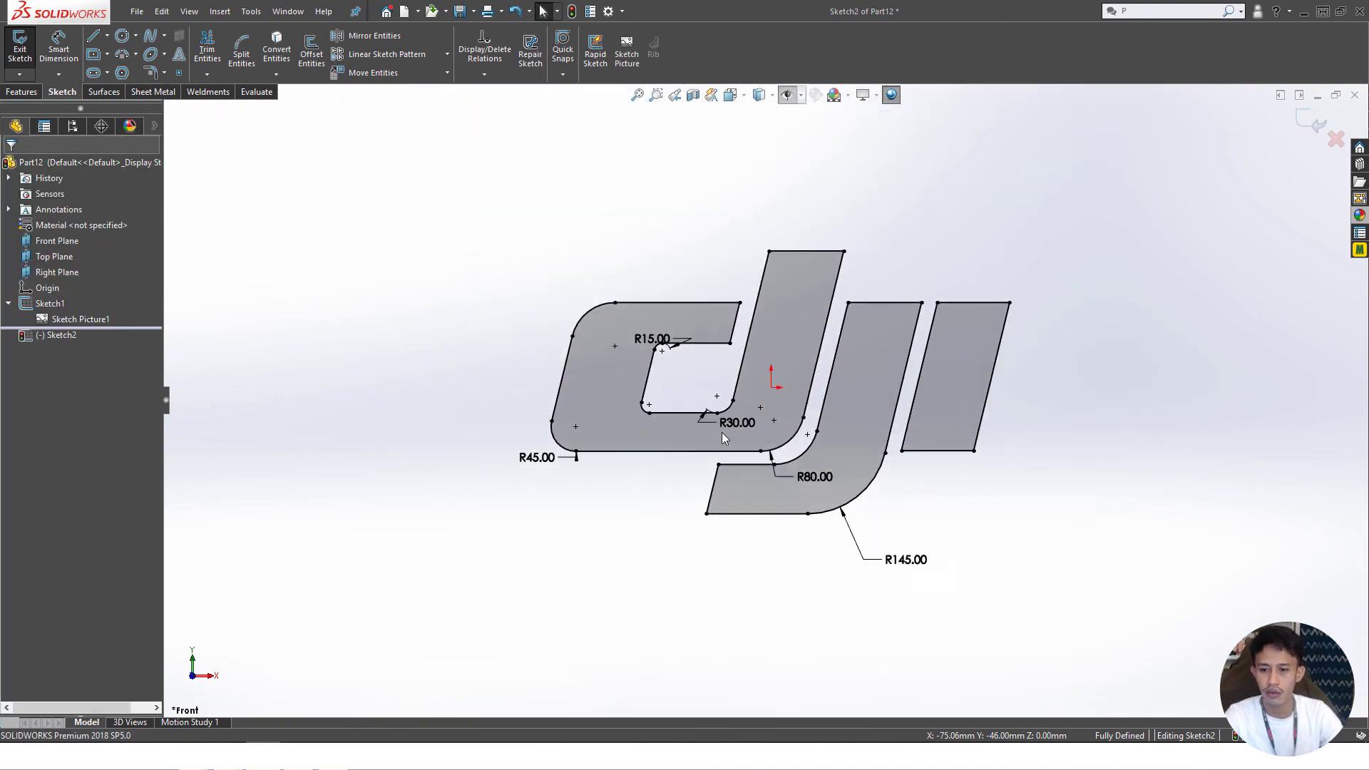
scroll(695, 365, down, 2)
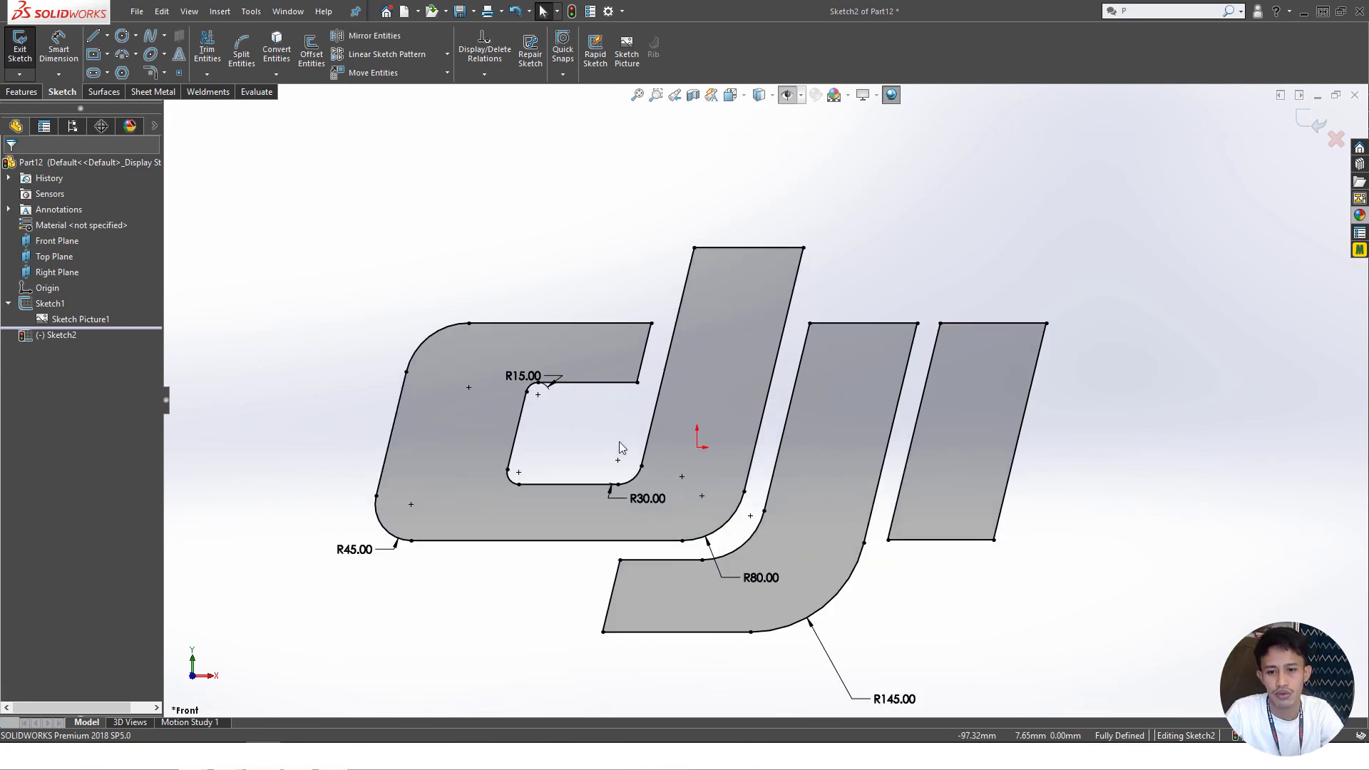
- Extrude the rounded logo sketch as a blind boss 10 mm deep from the sketch plane
scroll(603, 393, down, 2)
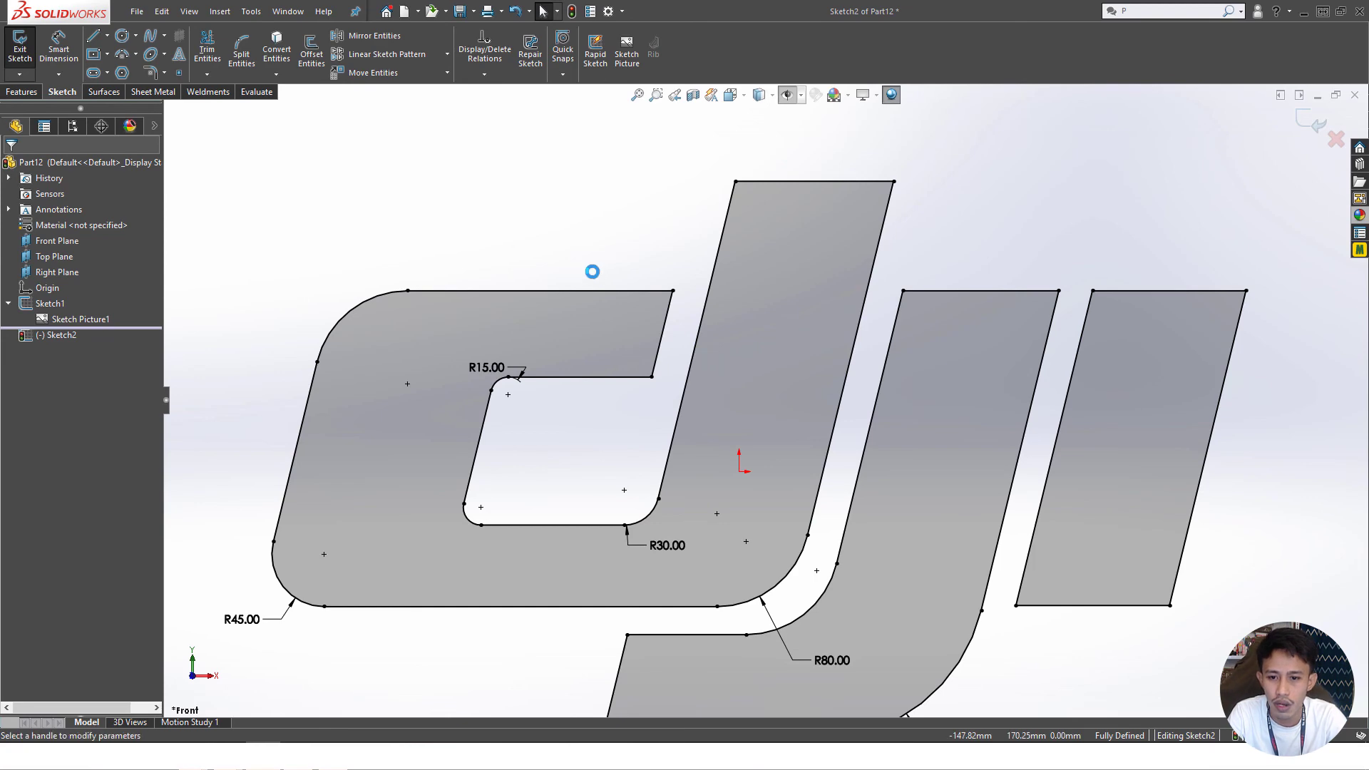
scroll(799, 365, down, 3)
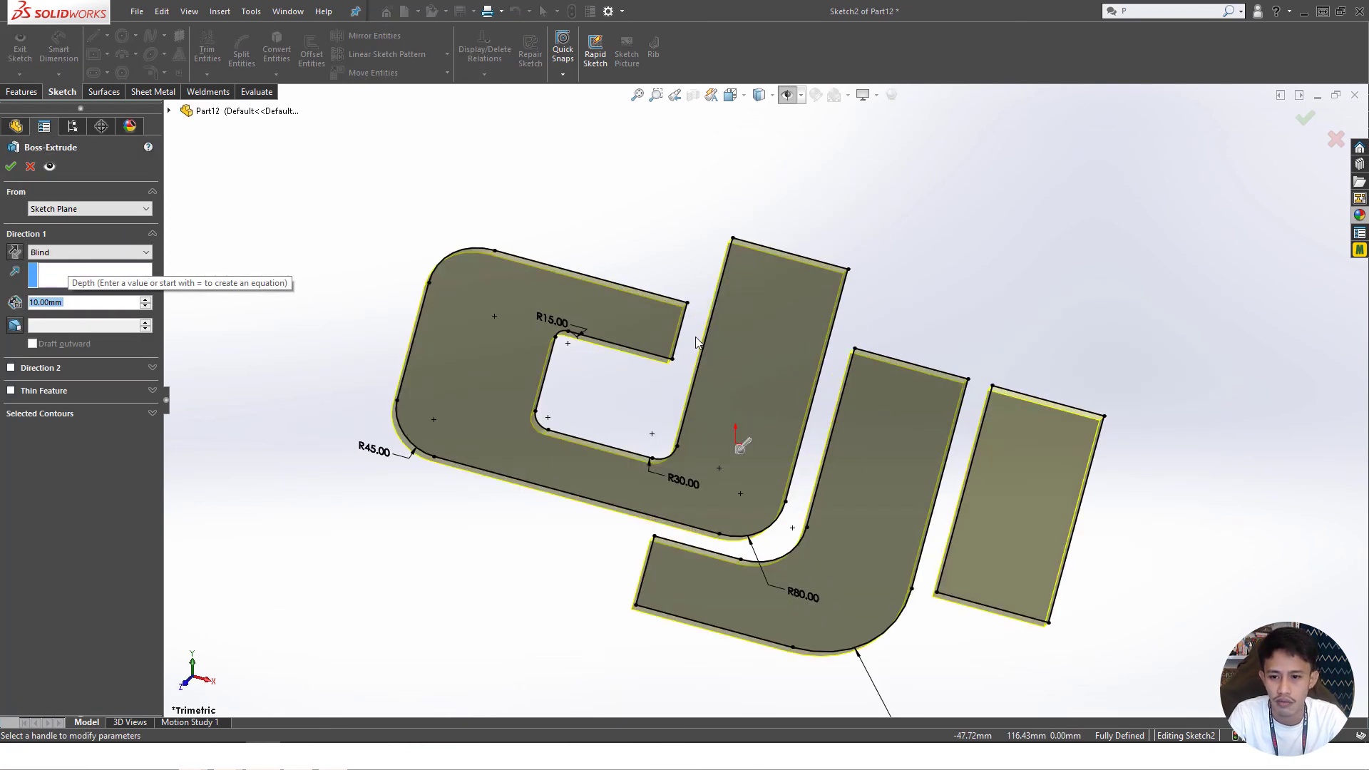
key(Return)
- Save the part as DJI LOGO 3D in the DJI LOGO folder inside CAD FILE and show it from the front
key(ctrl+s)
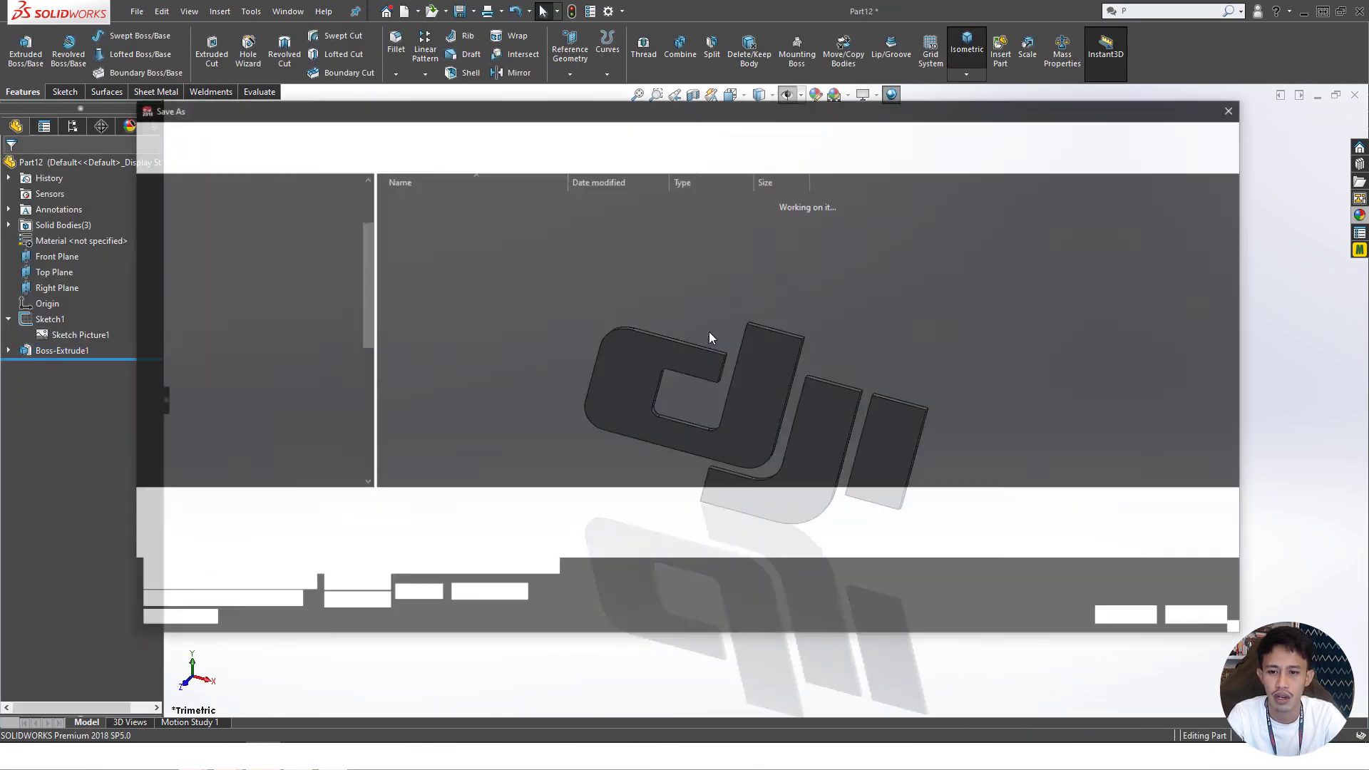
click(385, 133)
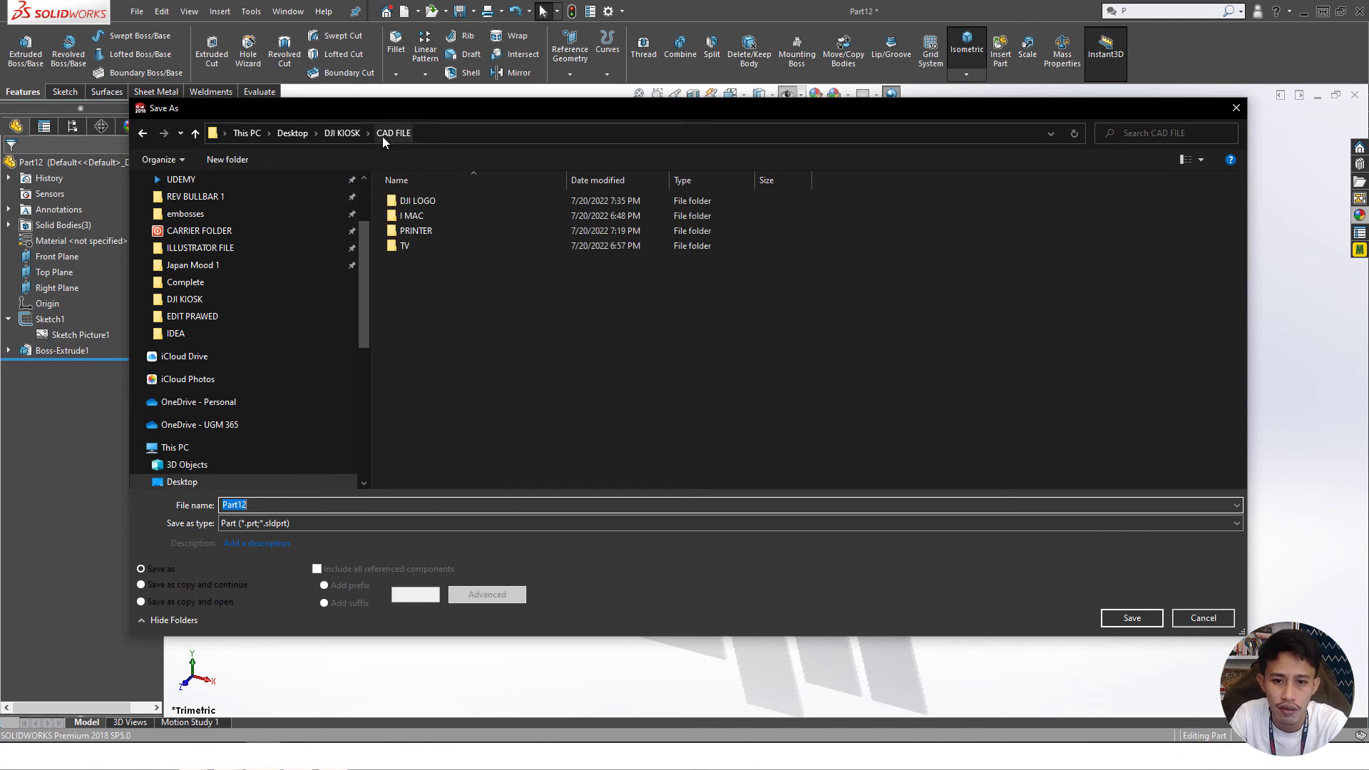
double_click(418, 201)
text(D)
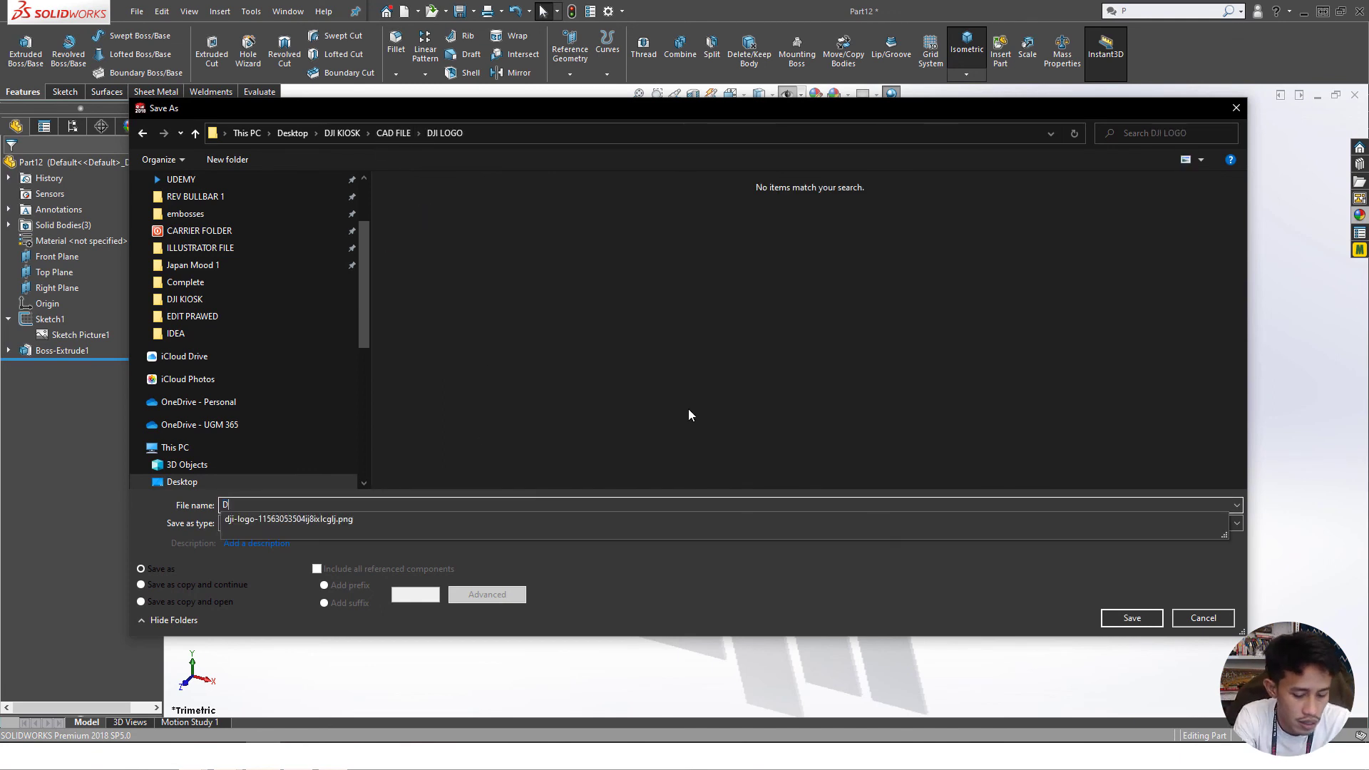
text(JI LOGO 3D)
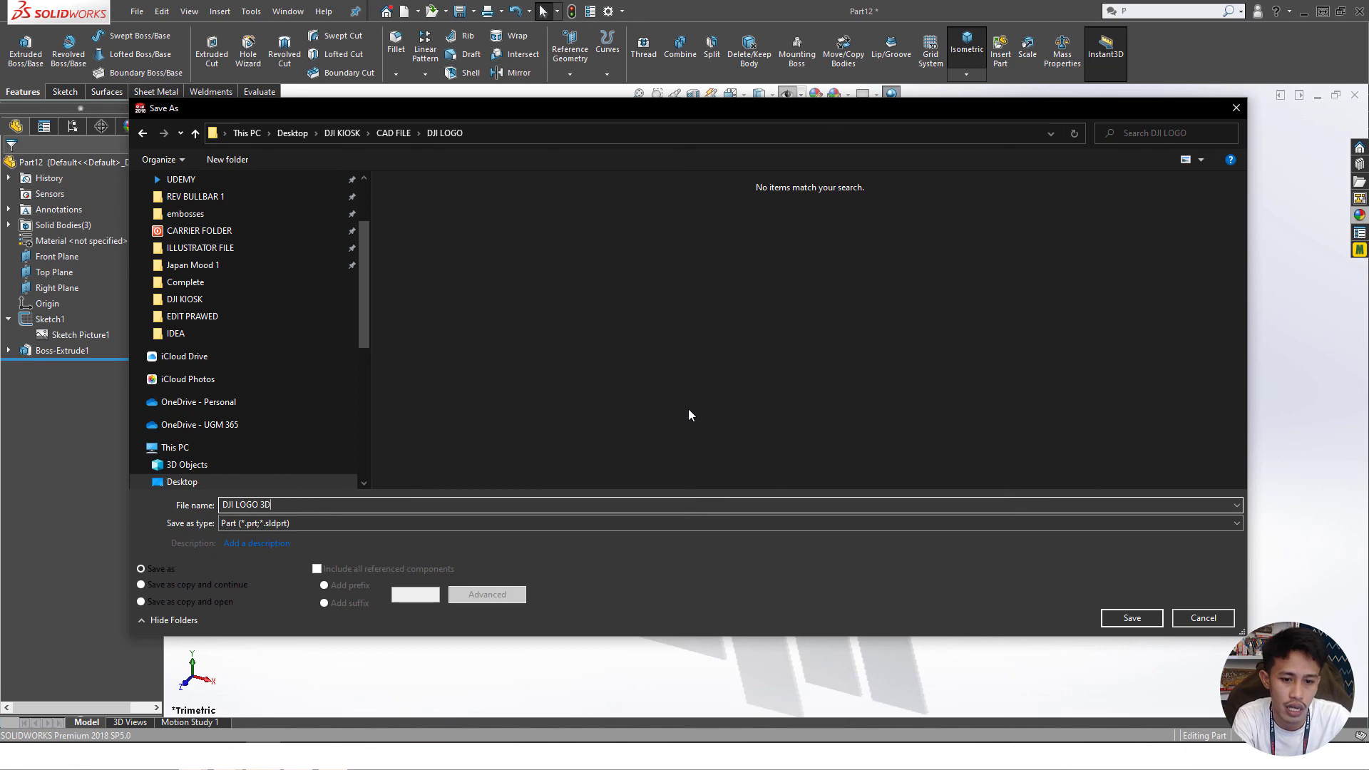
key(Return)
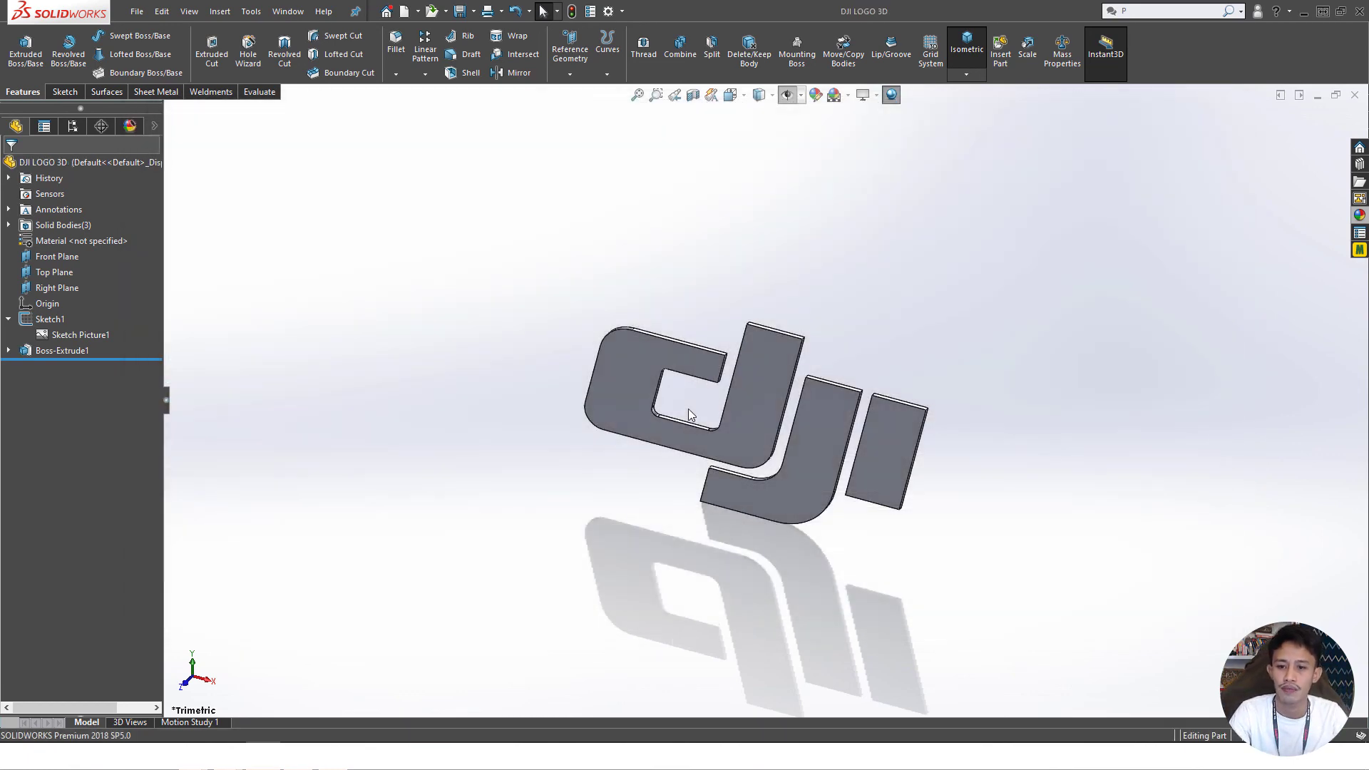
key(ctrl+1)
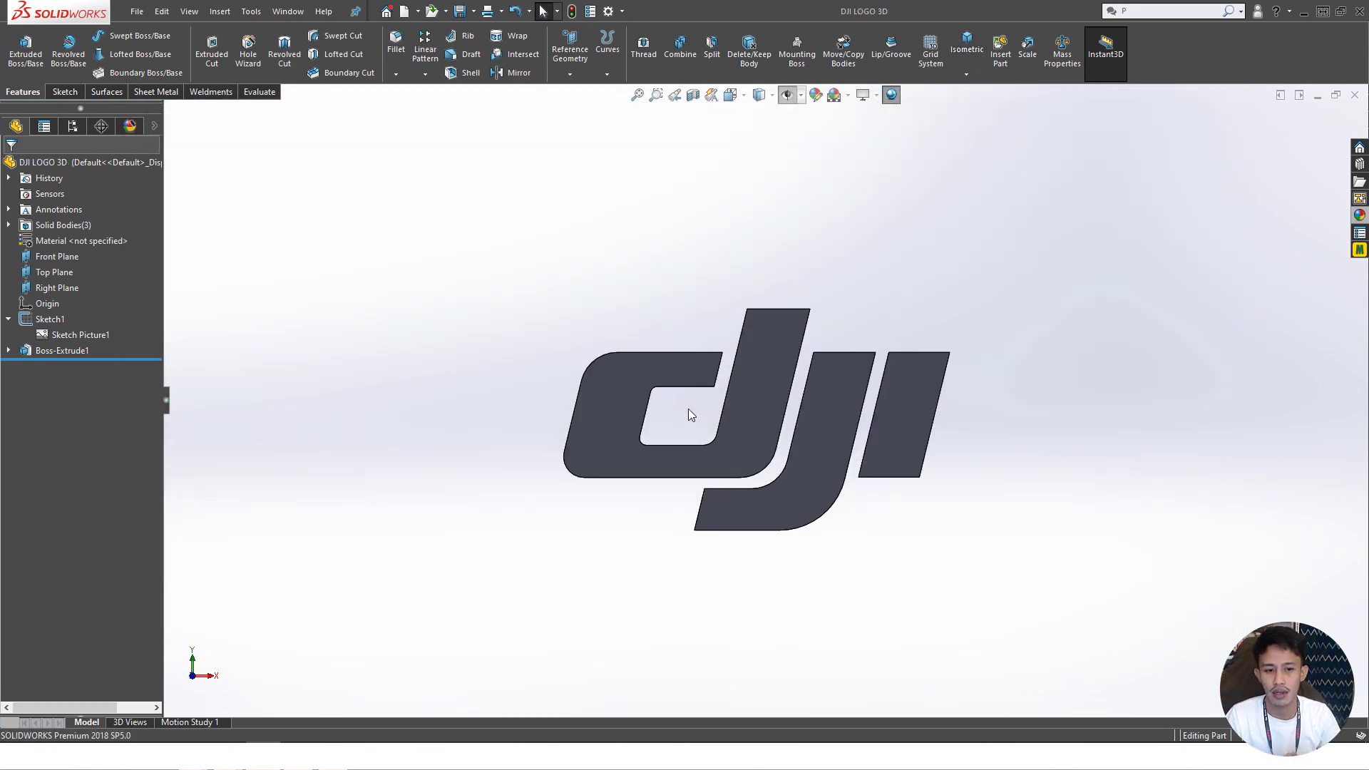